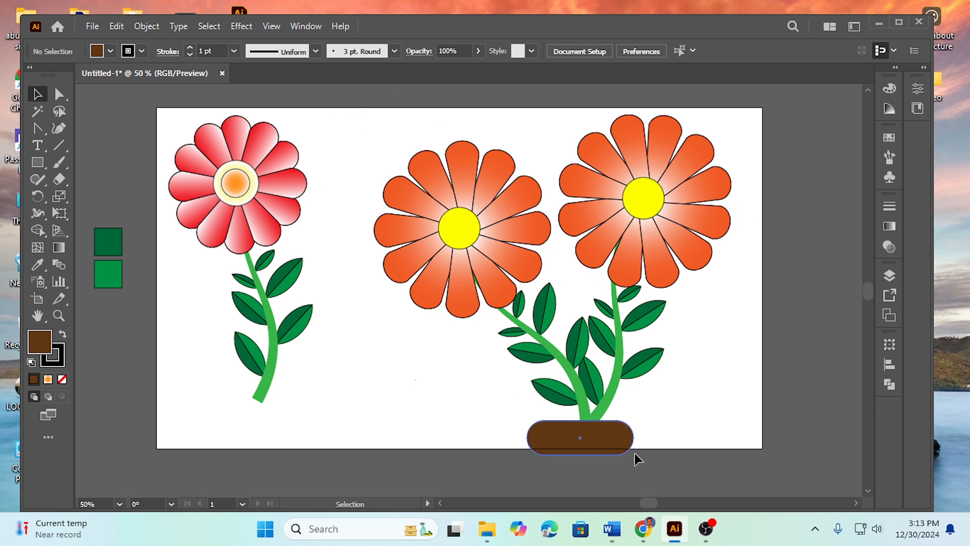
Step: Delete all the flowers, stems, leaves and the brown pot from the artboard
{"action": "left_click_drag", "start_coordinate": [171, 127], "coordinate": [688, 436]}
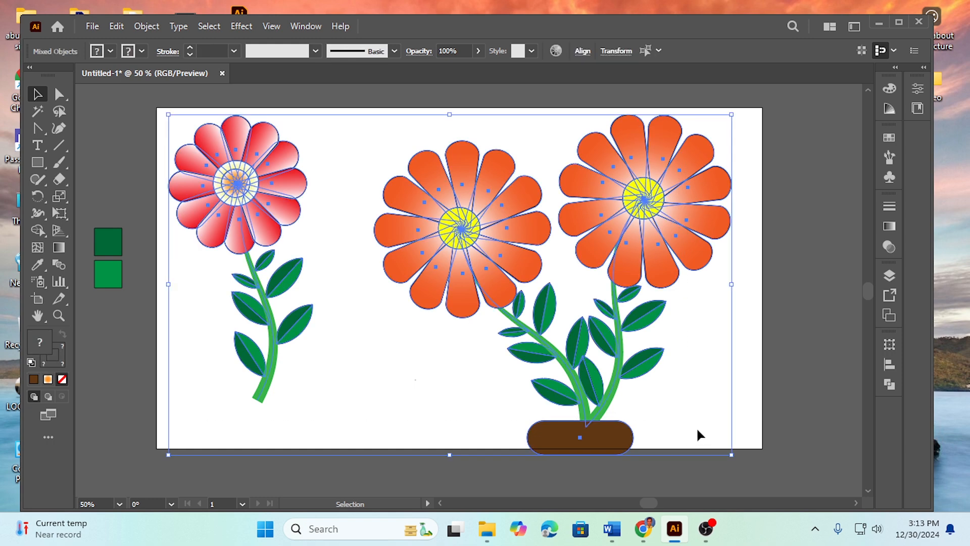
{"action": "key", "text": "Delete"}
{"action": "scroll", "coordinate": [565, 306], "scroll_direction": "up", "scroll_amount": 1}
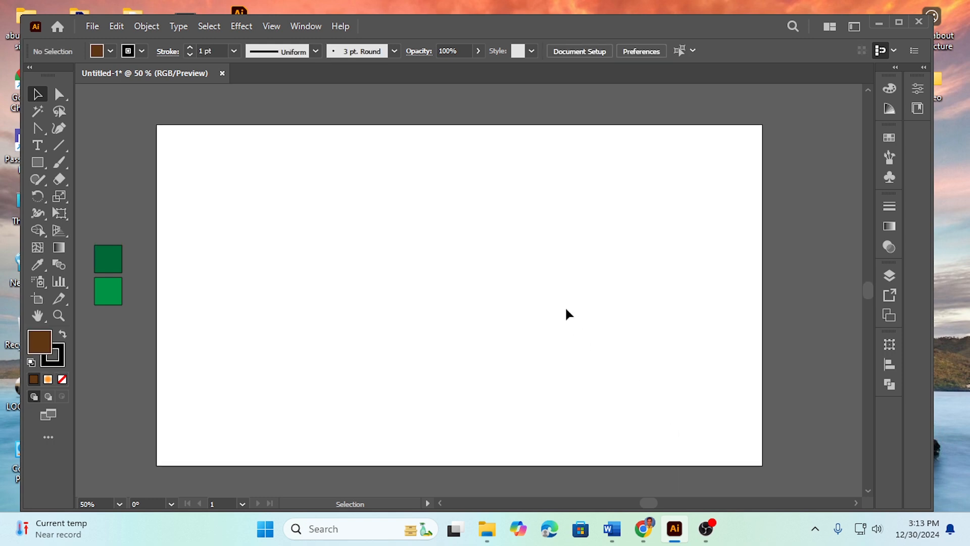
{"action": "scroll", "coordinate": [561, 302], "scroll_direction": "down", "scroll_amount": 1}
{"action": "scroll", "coordinate": [561, 302], "scroll_direction": "up", "scroll_amount": 1}
Step: Draw a tall, narrow brown rectangle with a 1 pt black stroke in the upper left part of the artboard
{"action": "key", "text": "ctrl+equal"}
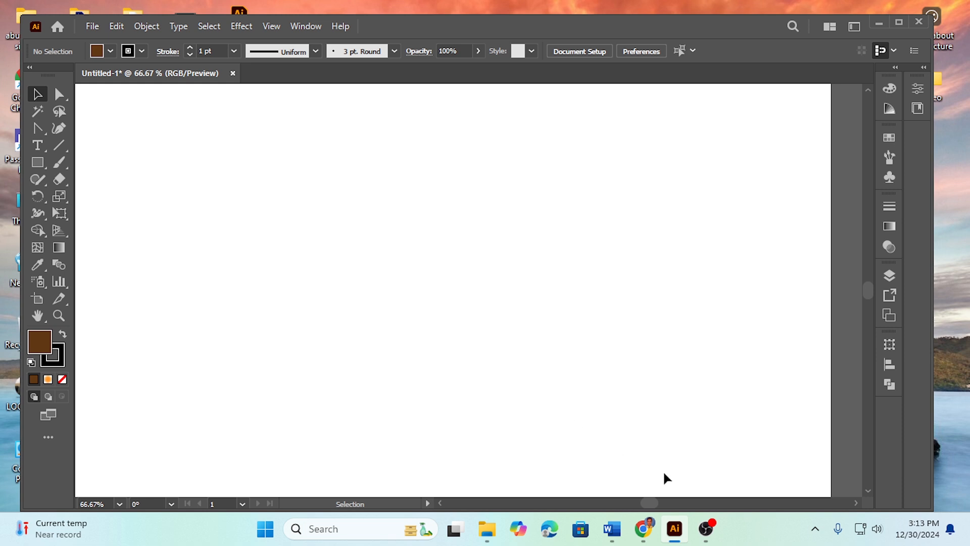
{"action": "left_click", "coordinate": [437, 503]}
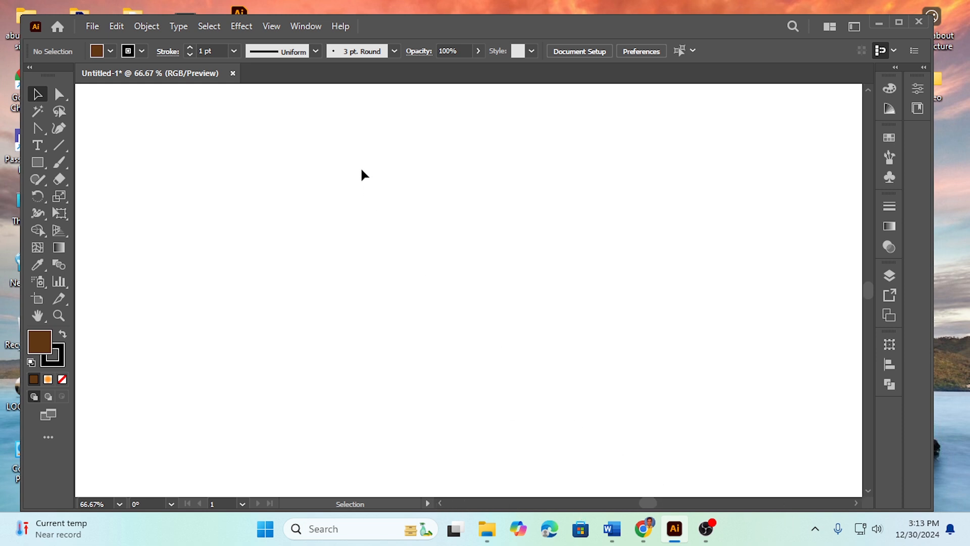
{"action": "left_click", "coordinate": [36, 166]}
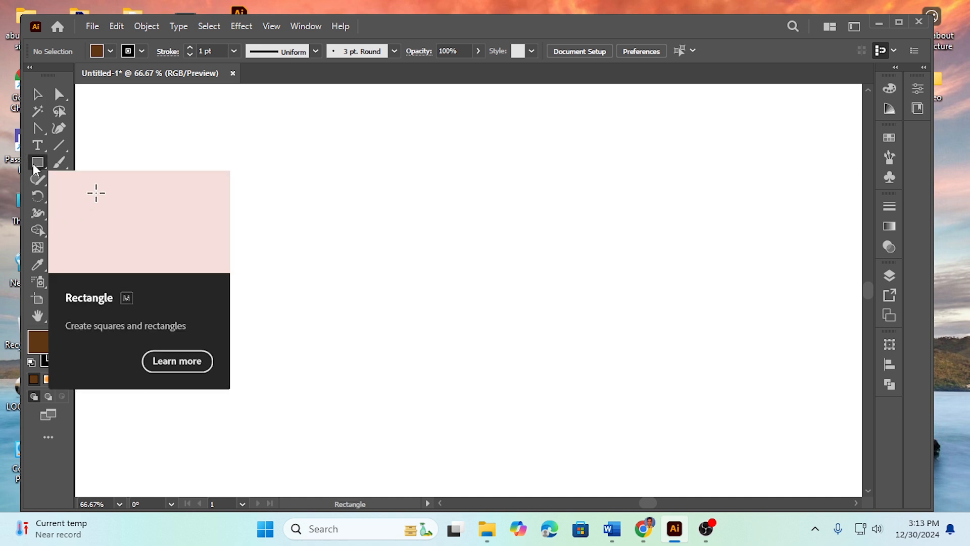
{"action": "mouse_move", "coordinate": [280, 153]}
{"action": "left_mouse_down"}
{"action": "mouse_move", "coordinate": [332, 302]}
{"action": "mouse_move", "coordinate": [324, 322]}
{"action": "mouse_move", "coordinate": [328, 284]}
{"action": "mouse_move", "coordinate": [316, 281]}
{"action": "left_mouse_up"}
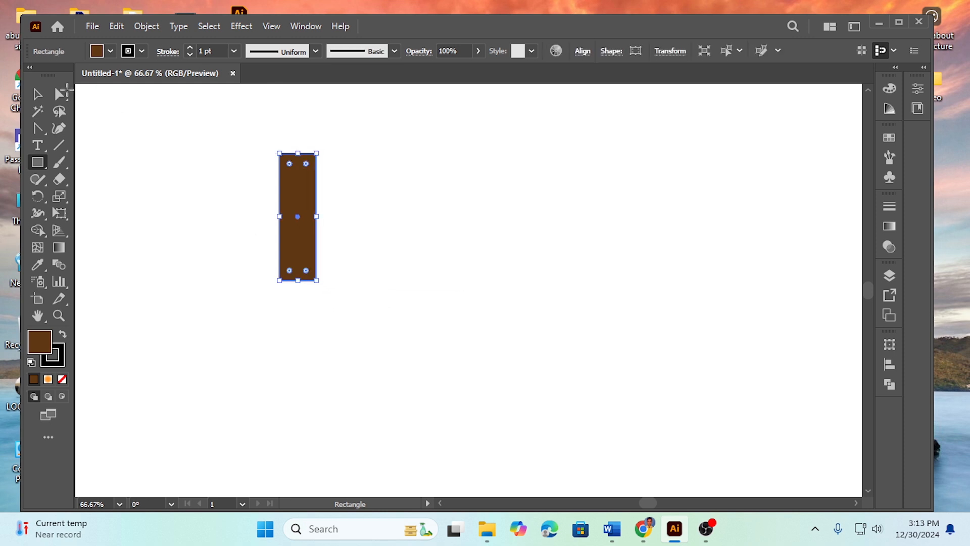
{"action": "left_click", "coordinate": [37, 94]}
{"action": "left_click", "coordinate": [231, 247]}
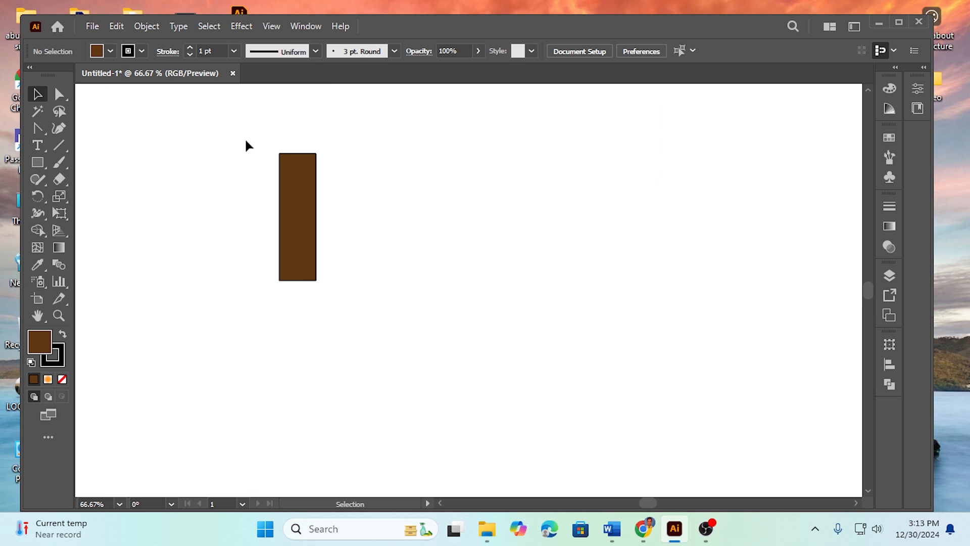
{"action": "left_click_drag", "start_coordinate": [246, 146], "coordinate": [363, 325]}
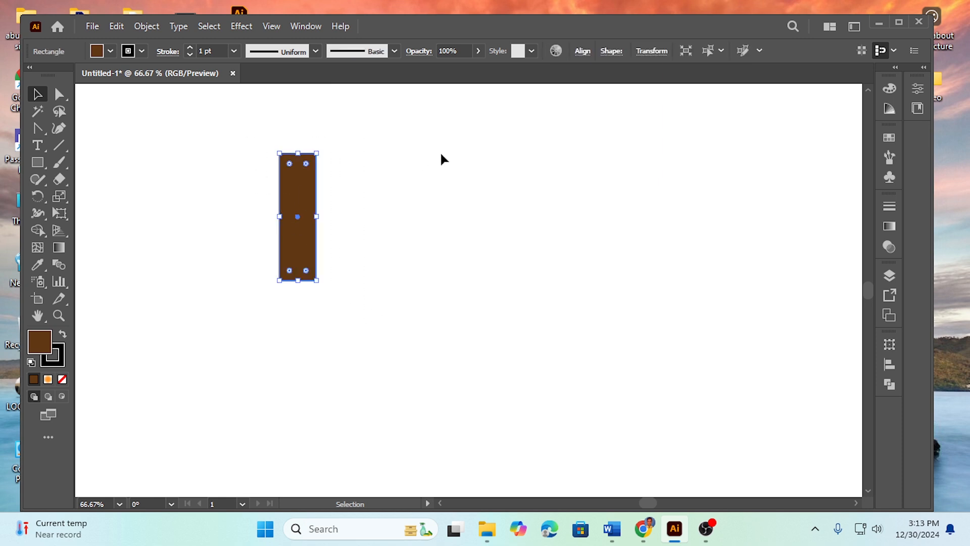
{"action": "left_click", "coordinate": [240, 154]}
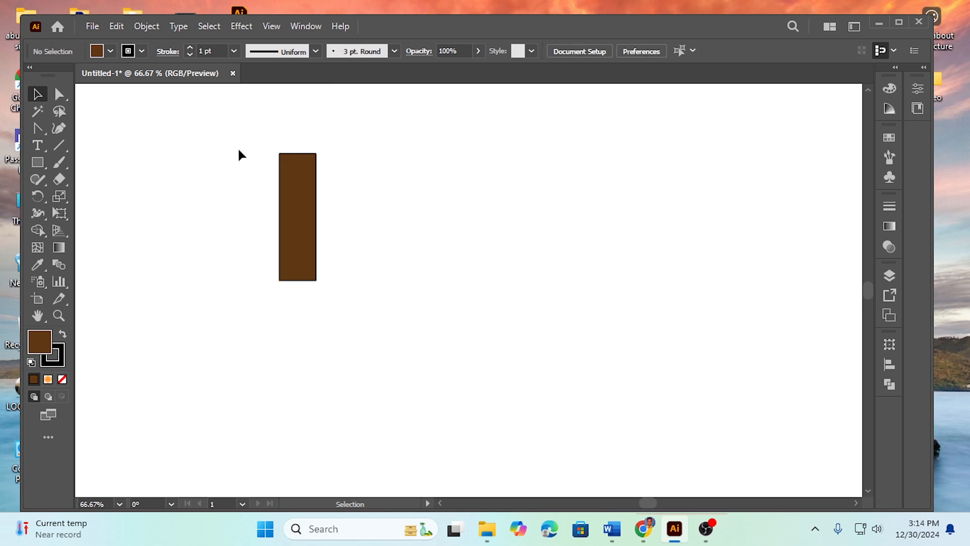
{"action": "left_click_drag", "start_coordinate": [245, 146], "coordinate": [360, 202]}
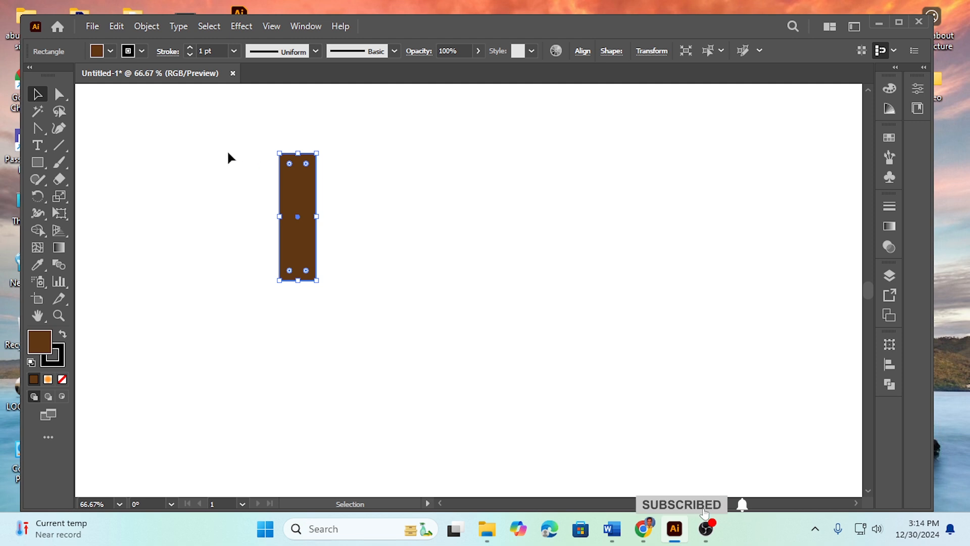
{"action": "left_click_drag", "start_coordinate": [229, 164], "coordinate": [392, 293]}
{"action": "left_click", "coordinate": [234, 263]}
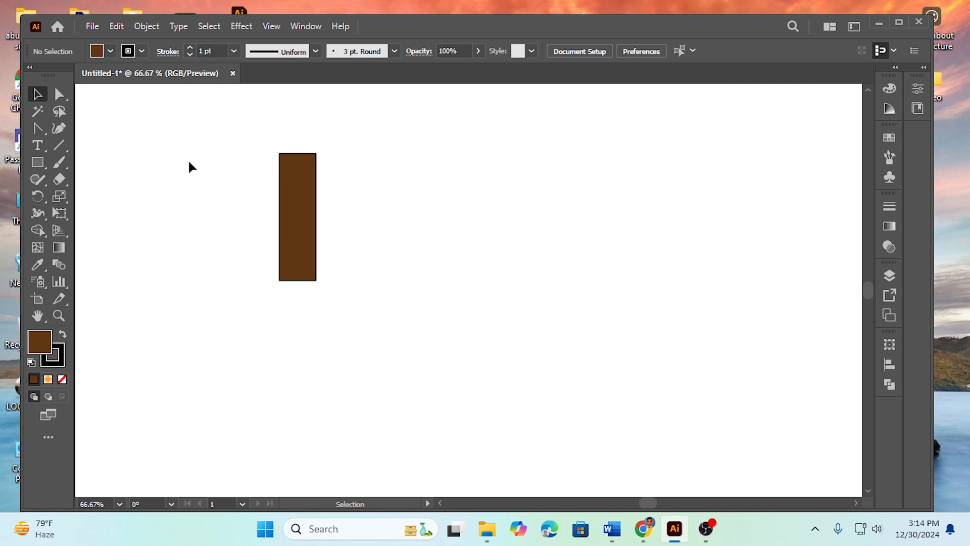
{"action": "left_click_drag", "start_coordinate": [377, 271], "coordinate": [377, 272]}
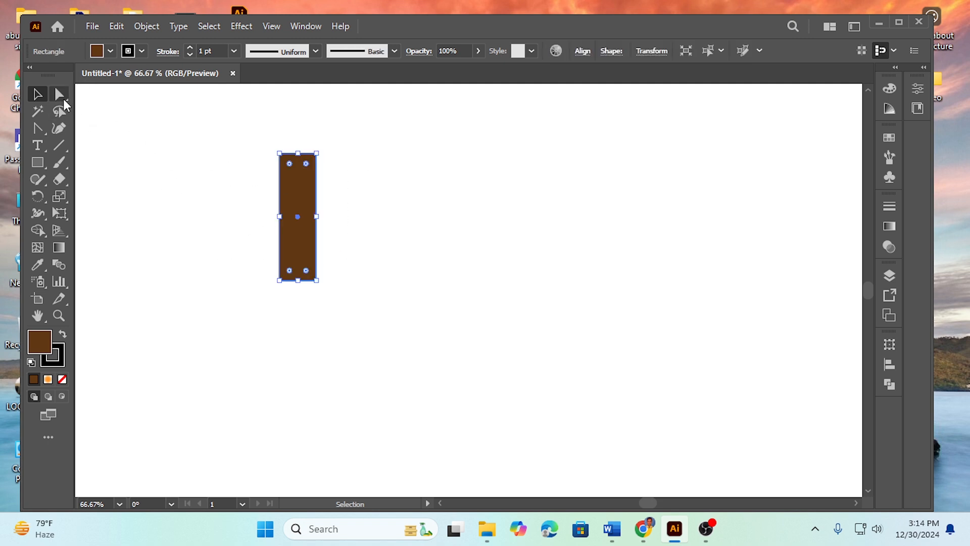
{"action": "left_click", "coordinate": [100, 113]}
Step: Round only the two top corners of the brown rectangle to the maximum so its upper end forms a semicircle
{"action": "left_click", "coordinate": [59, 94]}
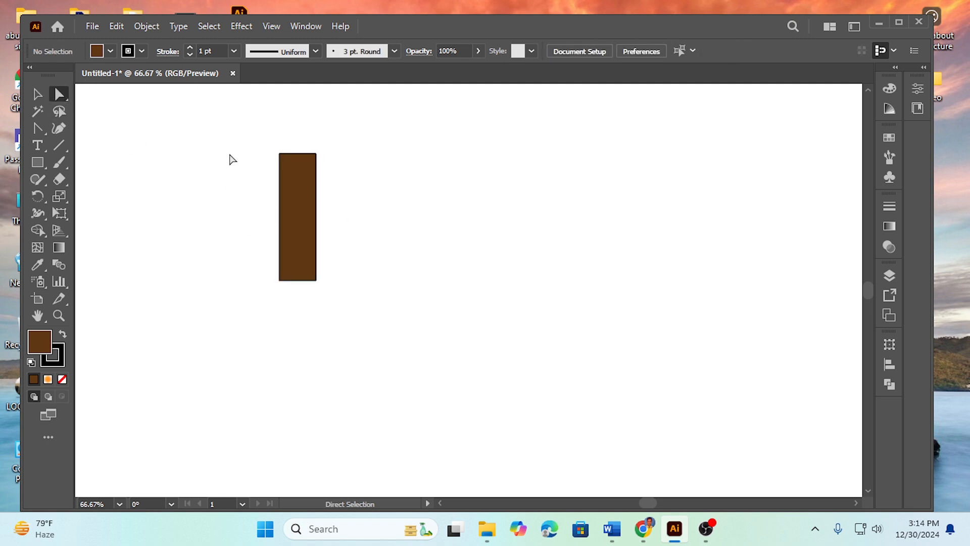
{"action": "left_click_drag", "start_coordinate": [252, 136], "coordinate": [347, 189]}
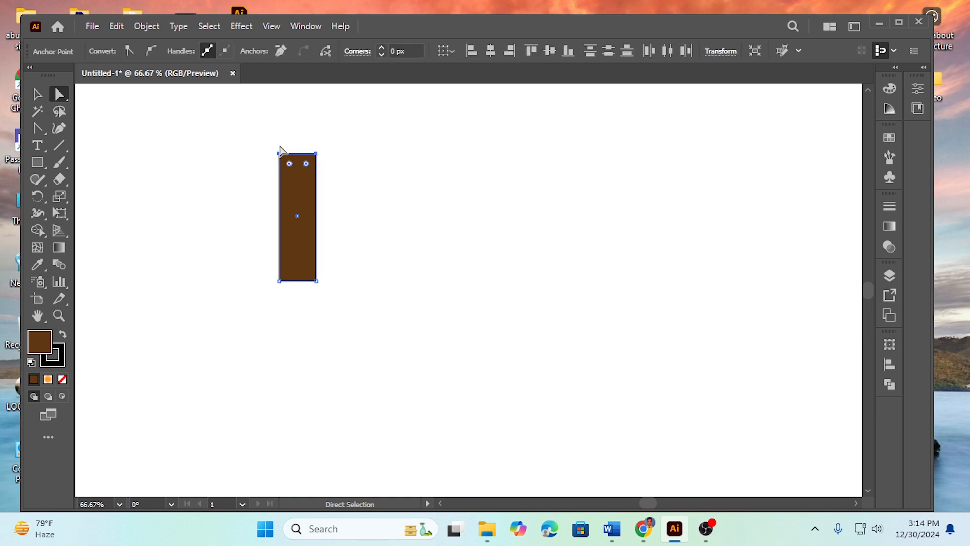
{"action": "left_click_drag", "start_coordinate": [290, 164], "coordinate": [299, 194]}
{"action": "left_click", "coordinate": [241, 170]}
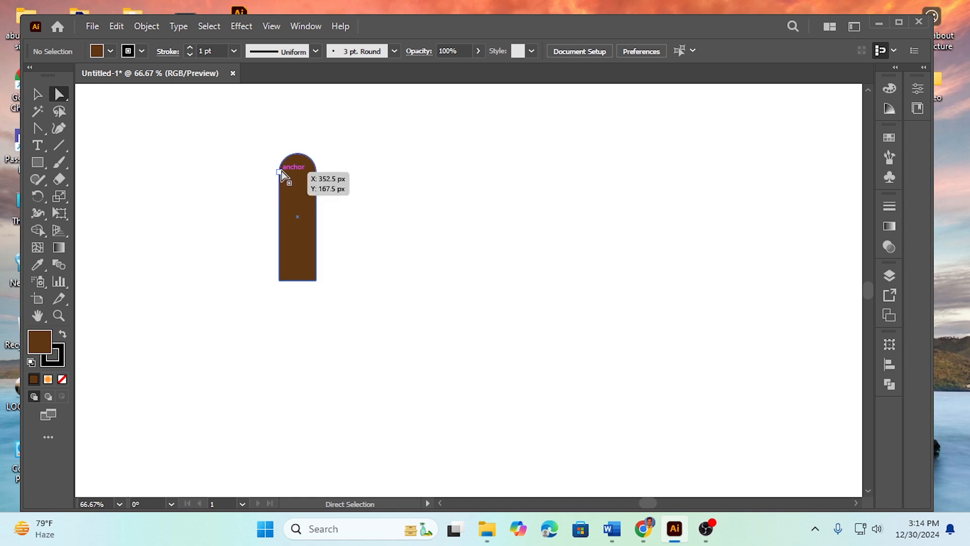
{"action": "left_click_drag", "start_coordinate": [253, 274], "coordinate": [219, 275]}
{"action": "left_click", "coordinate": [37, 94]}
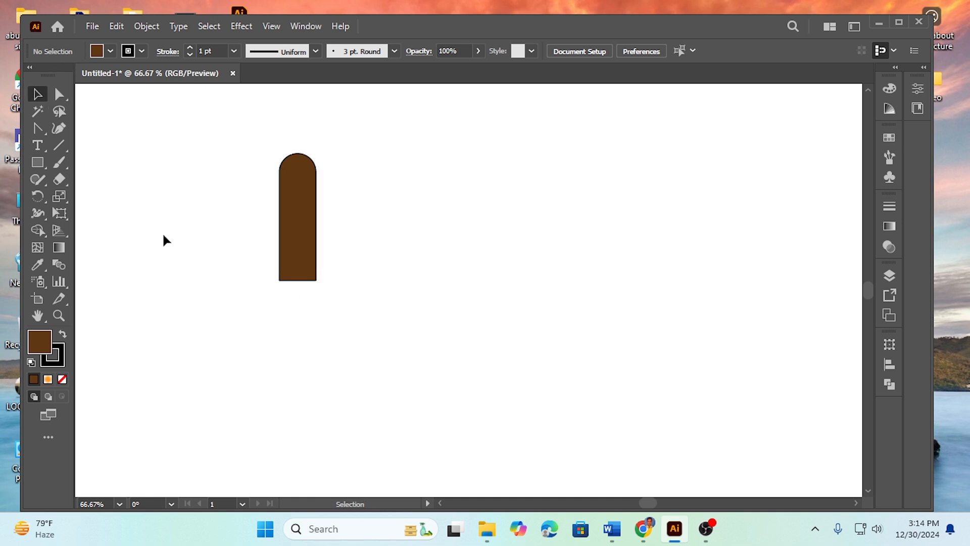
Step: Shorten the round-topped shape, keeping its width, and move it slightly down and to the right on the artboard
{"action": "left_click_drag", "start_coordinate": [246, 233], "coordinate": [298, 248]}
{"action": "left_click", "coordinate": [236, 217]}
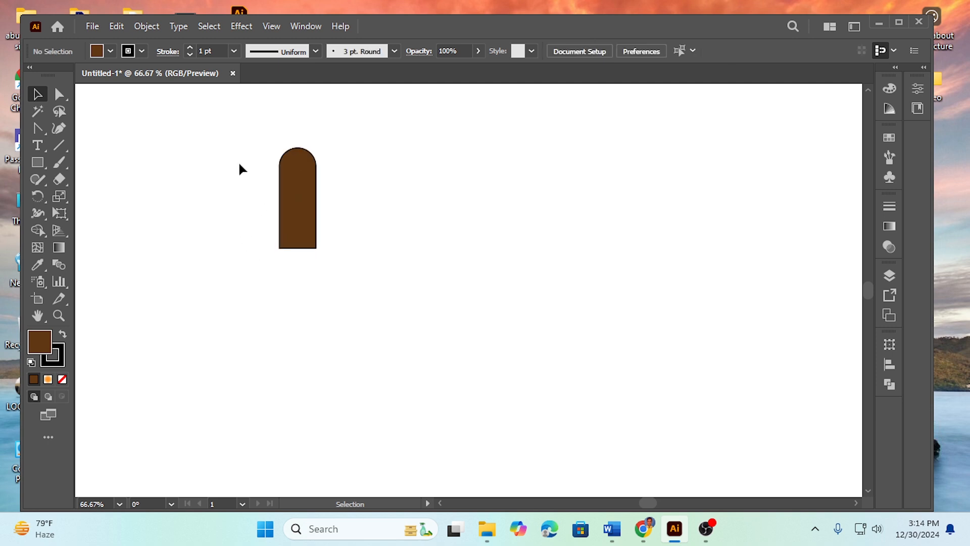
{"action": "left_click_drag", "start_coordinate": [237, 147], "coordinate": [360, 260]}
{"action": "left_click_drag", "start_coordinate": [306, 221], "coordinate": [327, 281]}
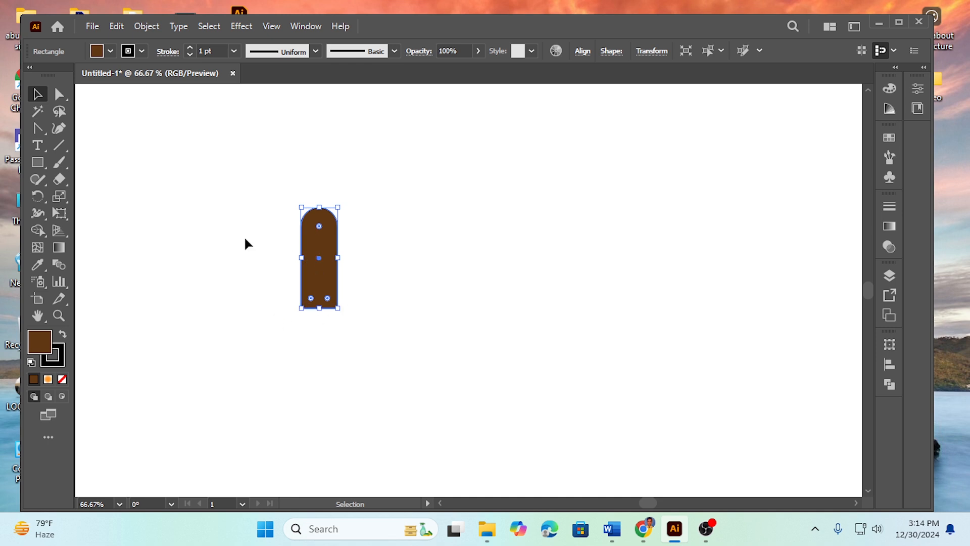
{"action": "left_click", "coordinate": [171, 211]}
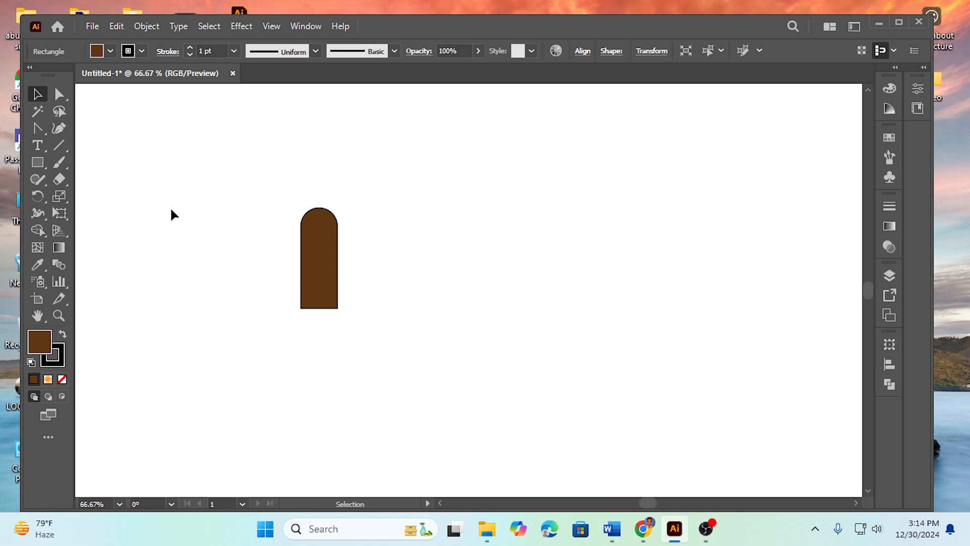
Step: Taper the shape into a petal by moving its two bottom corner anchors inward to a narrow base
{"action": "left_click", "coordinate": [58, 94]}
{"action": "left_click_drag", "start_coordinate": [270, 286], "coordinate": [323, 314]}
{"action": "left_click", "coordinate": [256, 271]}
{"action": "left_click_drag", "start_coordinate": [274, 202], "coordinate": [363, 349]}
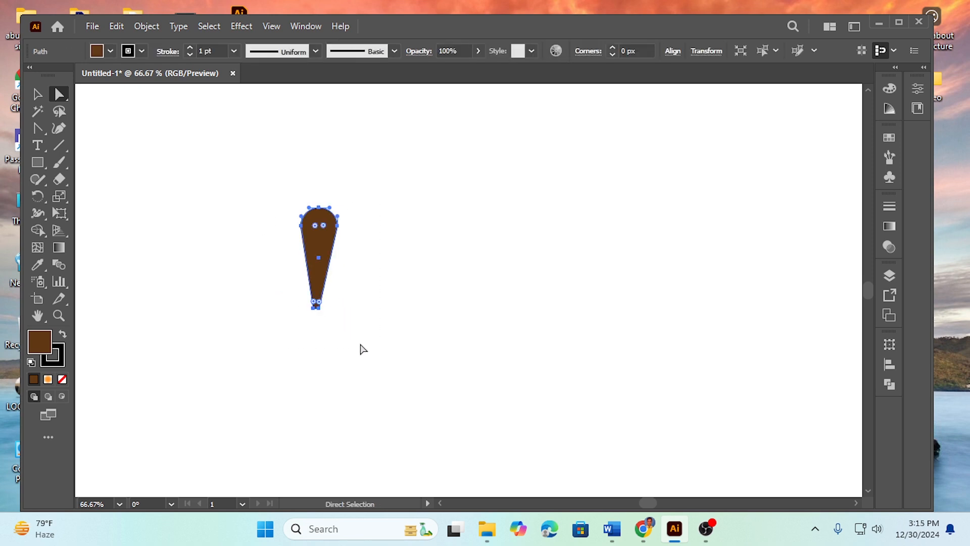
Step: Adjust the petal's two bottom anchor points individually, moving both slightly right to even out its narrow base
{"action": "left_click", "coordinate": [319, 308]}
{"action": "left_click", "coordinate": [338, 314]}
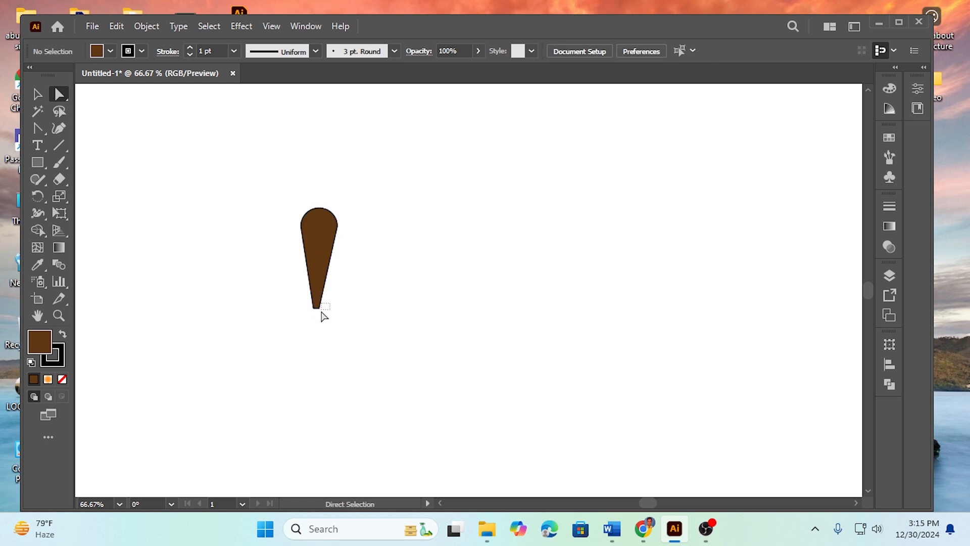
{"action": "left_click", "coordinate": [322, 312]}
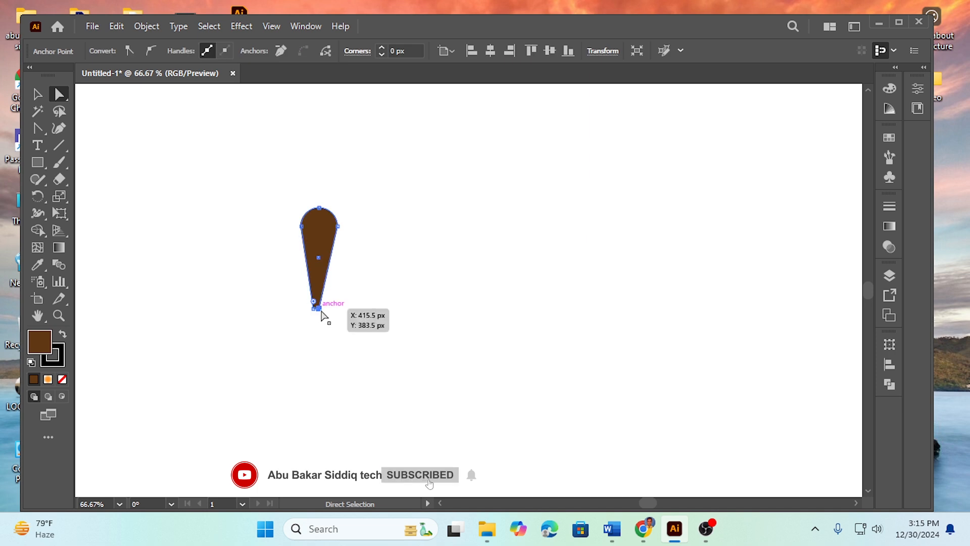
{"action": "left_click", "coordinate": [321, 311]}
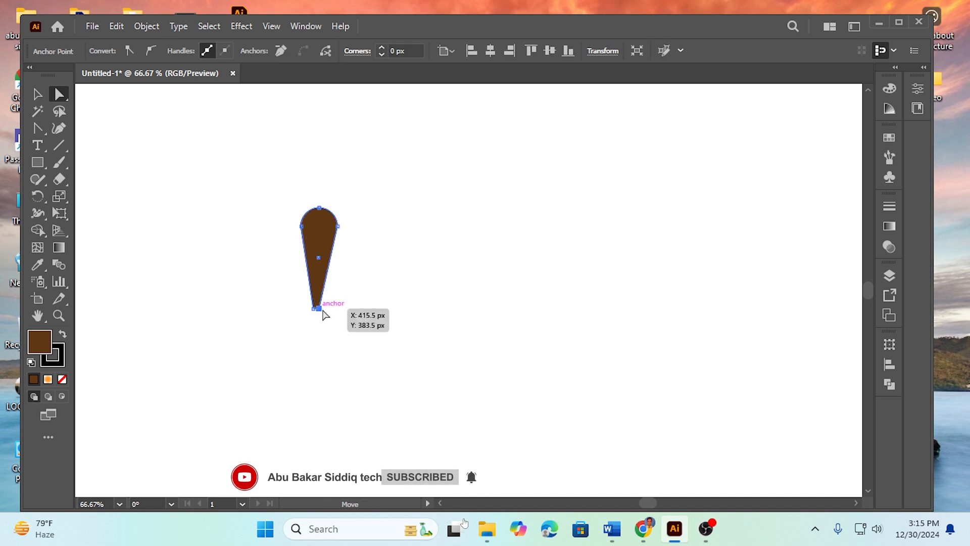
{"action": "left_click_drag", "start_coordinate": [323, 311], "coordinate": [323, 310]}
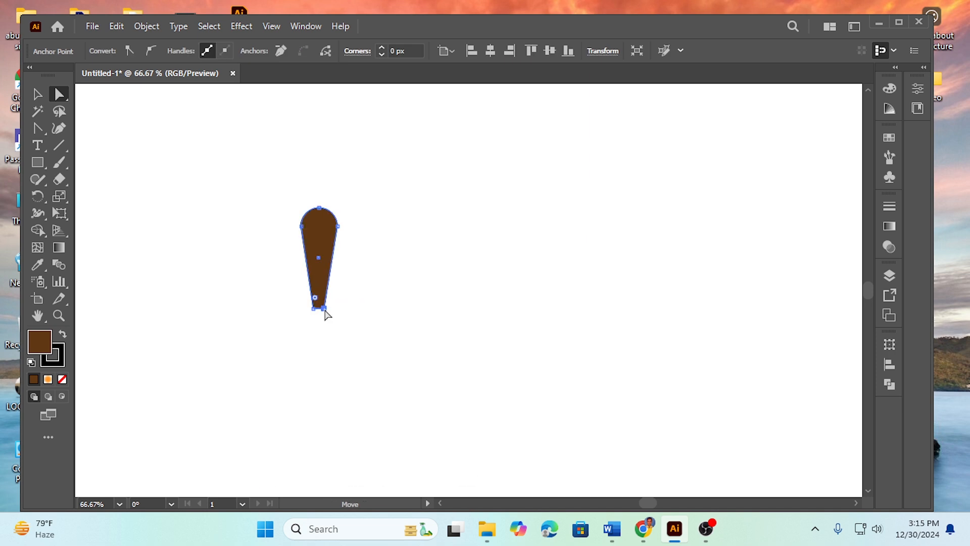
{"action": "left_click", "coordinate": [295, 312]}
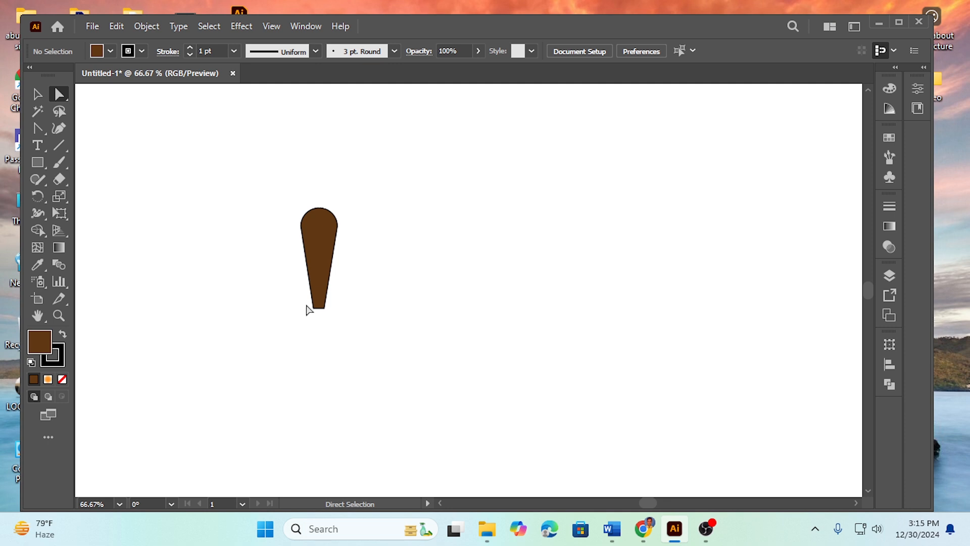
{"action": "left_click", "coordinate": [314, 309]}
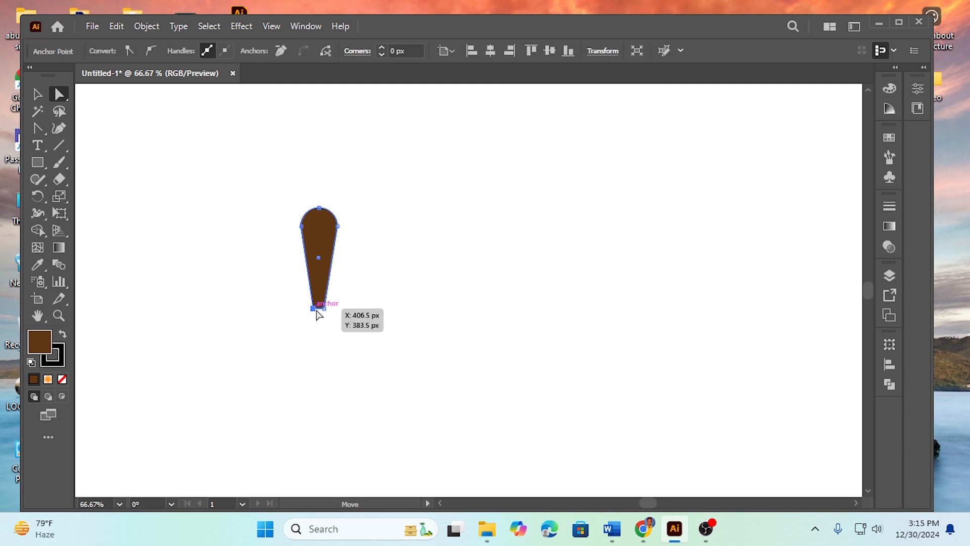
{"action": "left_click_drag", "start_coordinate": [316, 310], "coordinate": [318, 311]}
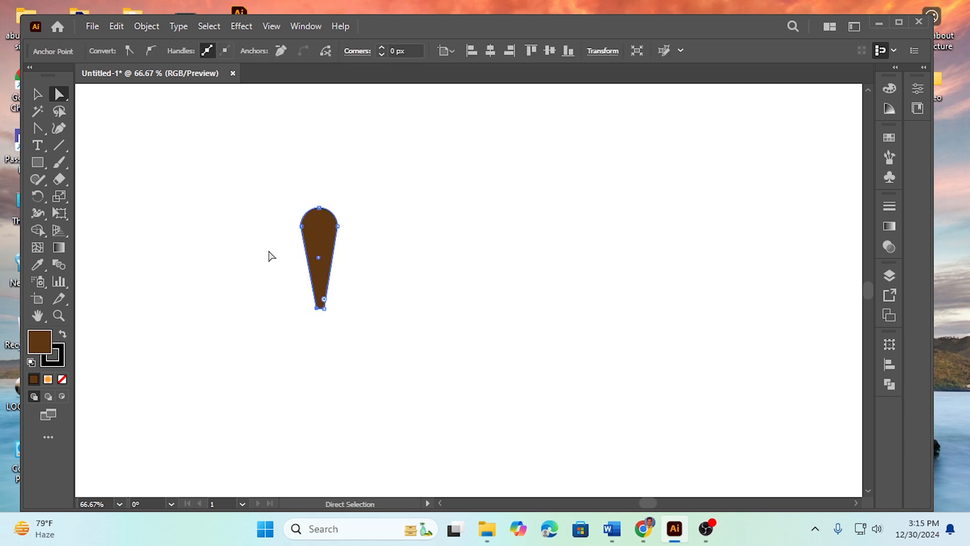
{"action": "left_click", "coordinate": [268, 256]}
Step: Move the whole petal up and to the right, closer to the middle of the artboard
{"action": "left_click_drag", "start_coordinate": [267, 220], "coordinate": [407, 355]}
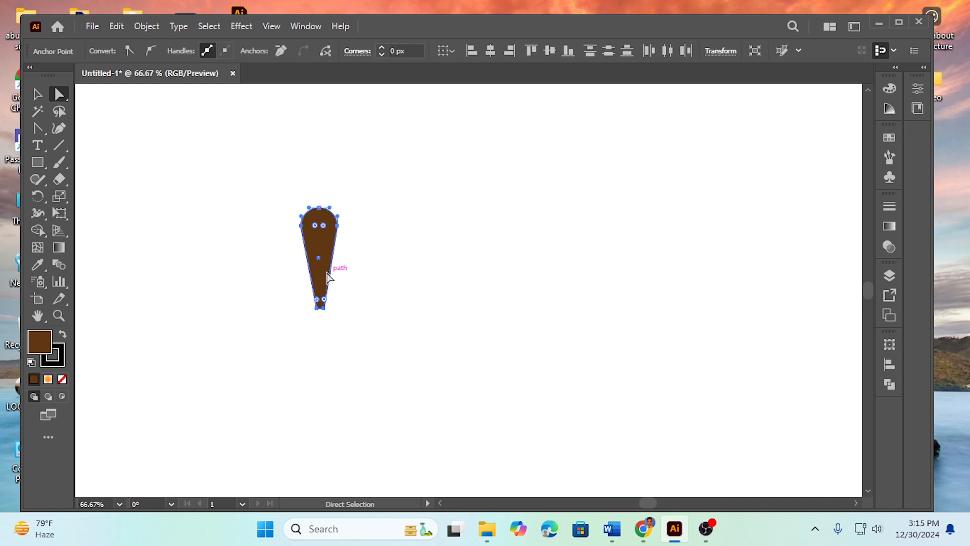
{"action": "left_click_drag", "start_coordinate": [322, 275], "coordinate": [414, 246]}
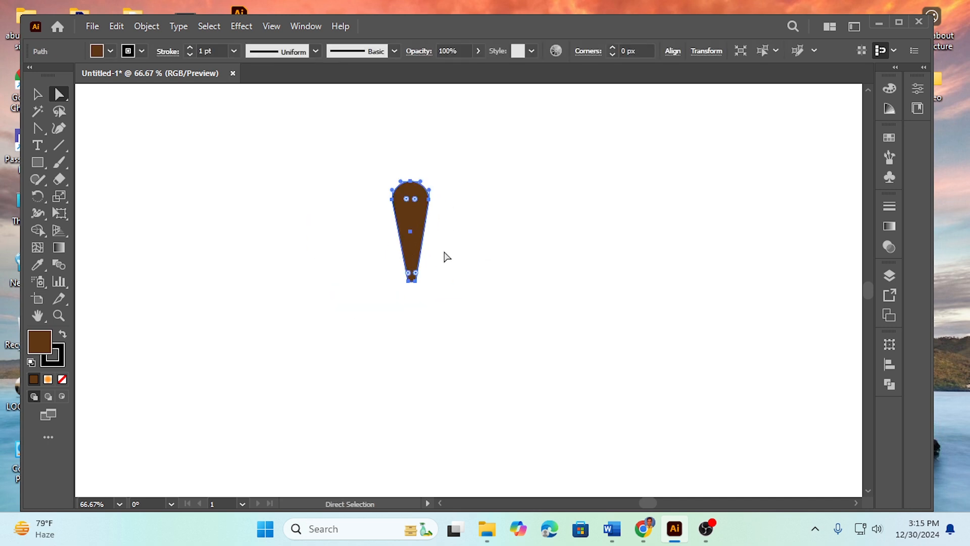
{"action": "left_click", "coordinate": [363, 183]}
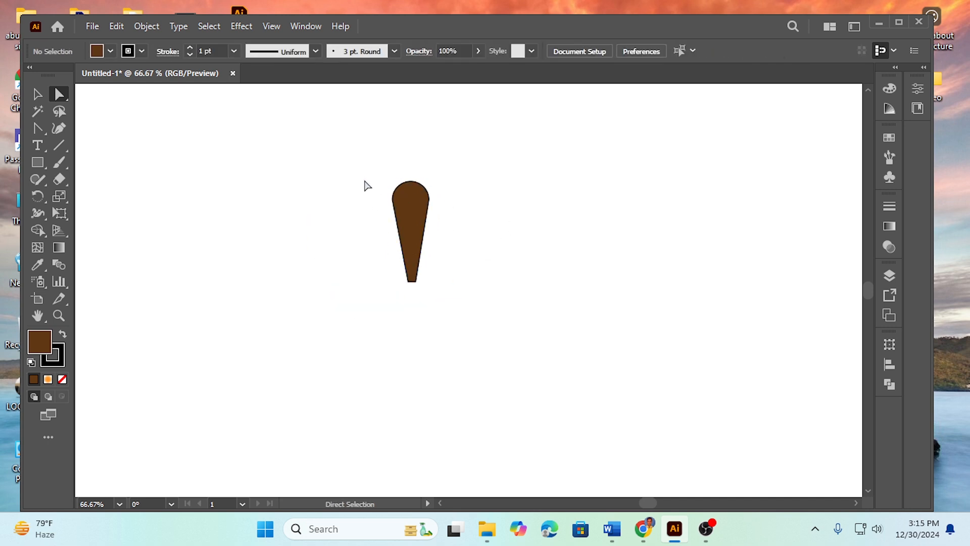
Step: Fill the brown petal with the White, Black linear gradient preset
{"action": "left_click_drag", "start_coordinate": [356, 175], "coordinate": [472, 319]}
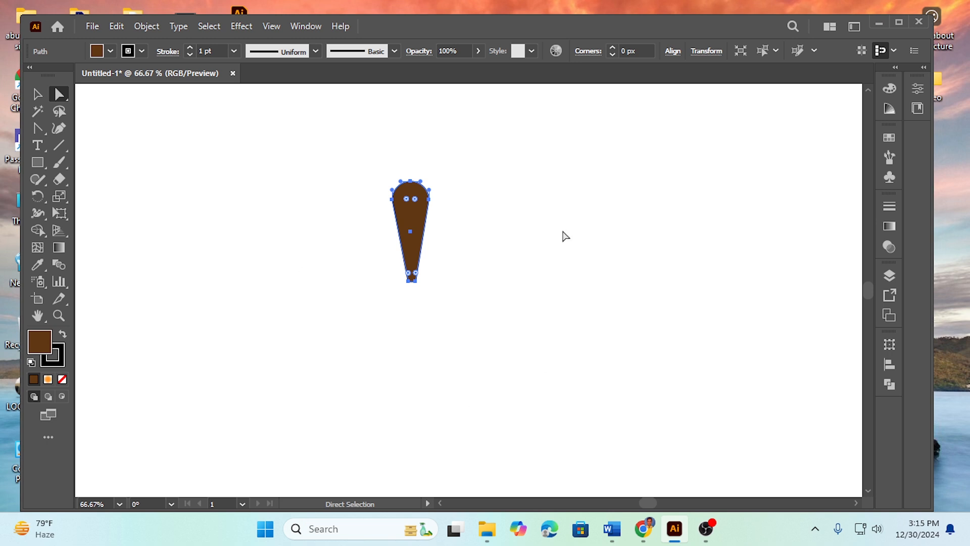
{"action": "left_click", "coordinate": [357, 251]}
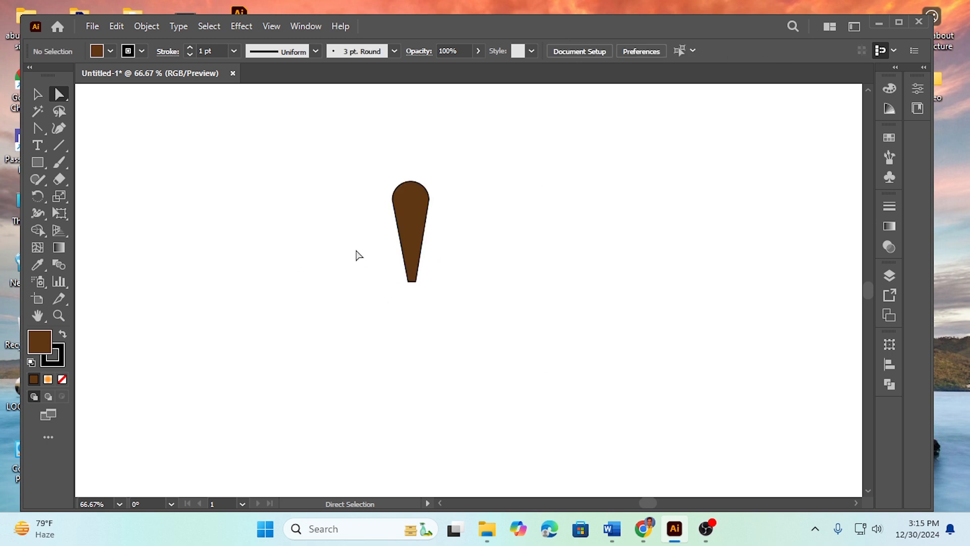
{"action": "left_click_drag", "start_coordinate": [363, 167], "coordinate": [454, 303]}
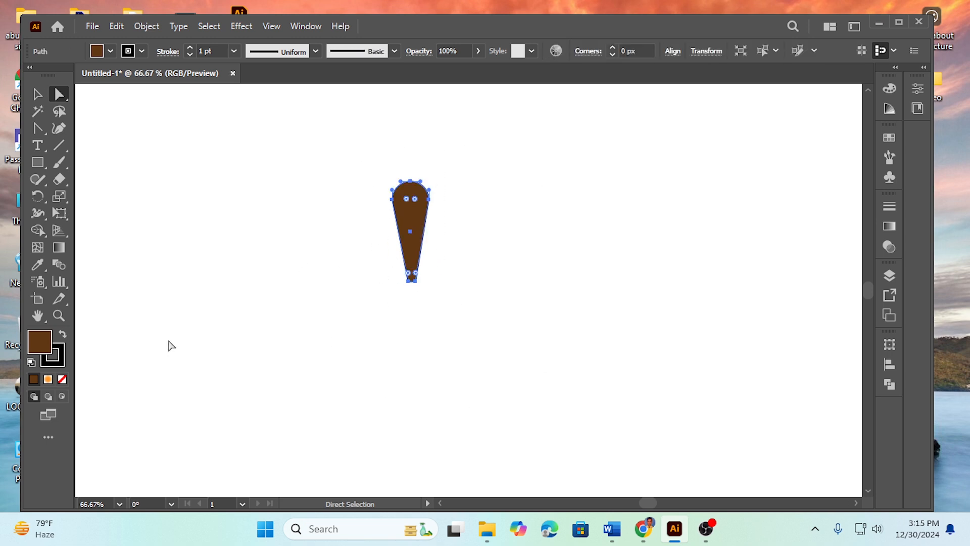
{"action": "left_click", "coordinate": [889, 226]}
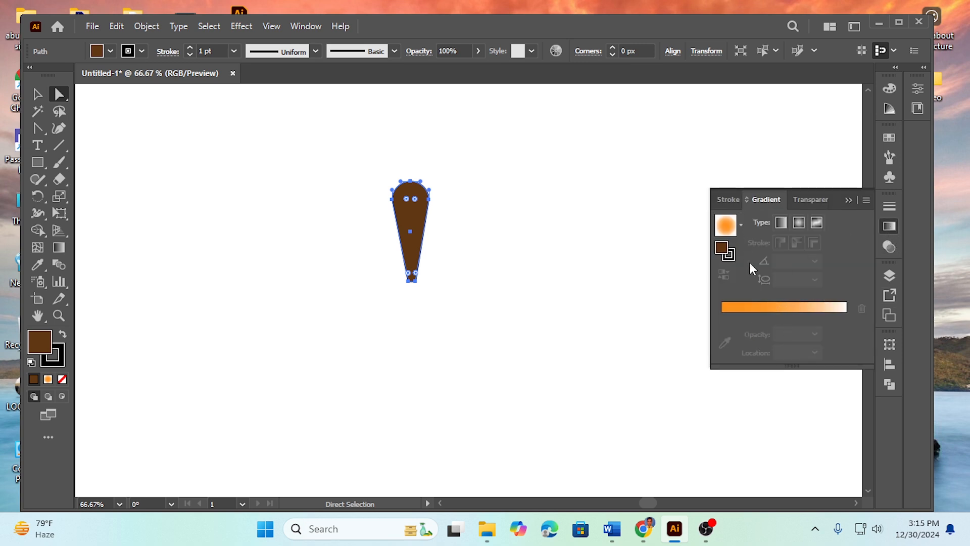
{"action": "left_click", "coordinate": [741, 225]}
{"action": "scroll", "coordinate": [700, 258], "scroll_direction": "up", "scroll_amount": 1}
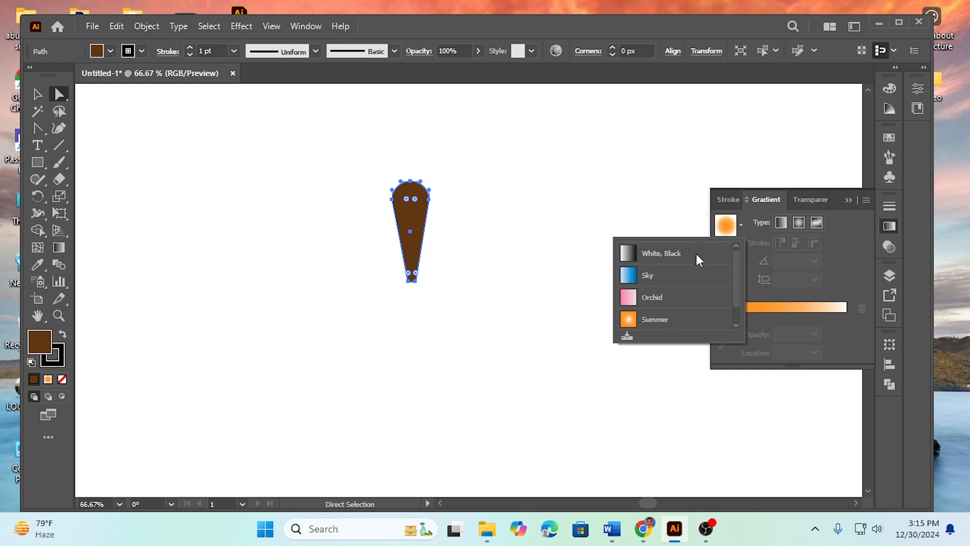
{"action": "left_click", "coordinate": [667, 255]}
{"action": "left_click", "coordinate": [592, 285]}
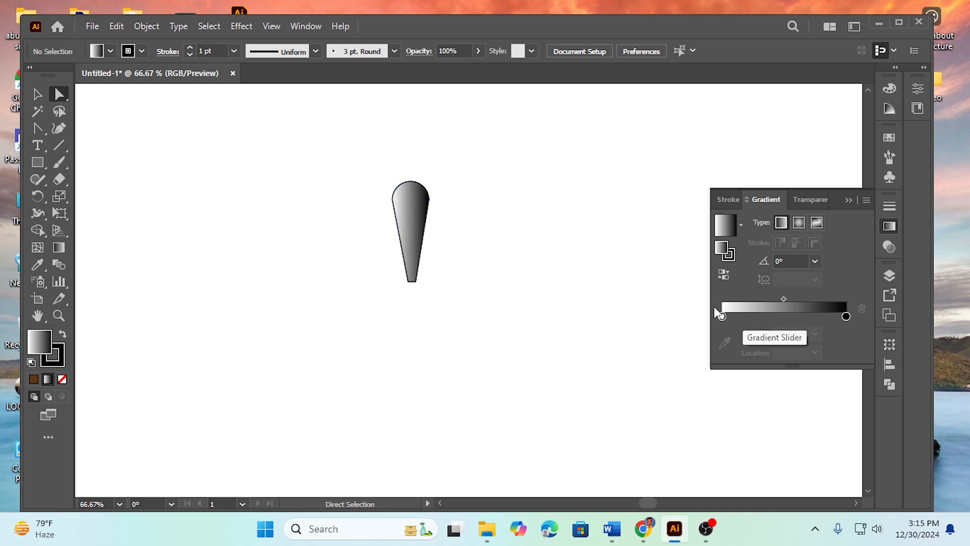
Step: Try a short, nearly vertical white-to-black gradient across the lower part of the petal
{"action": "left_click", "coordinate": [60, 248]}
{"action": "mouse_move", "coordinate": [414, 264]}
{"action": "left_mouse_down"}
{"action": "mouse_move", "coordinate": [412, 190]}
{"action": "mouse_move", "coordinate": [413, 258]}
{"action": "mouse_move", "coordinate": [406, 251]}
{"action": "left_mouse_up"}
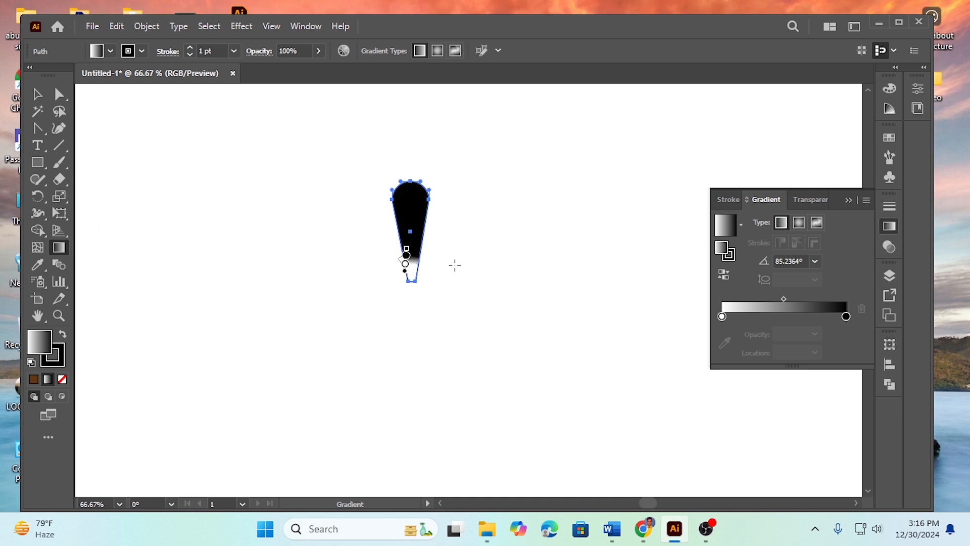
{"action": "key", "text": "Delete"}
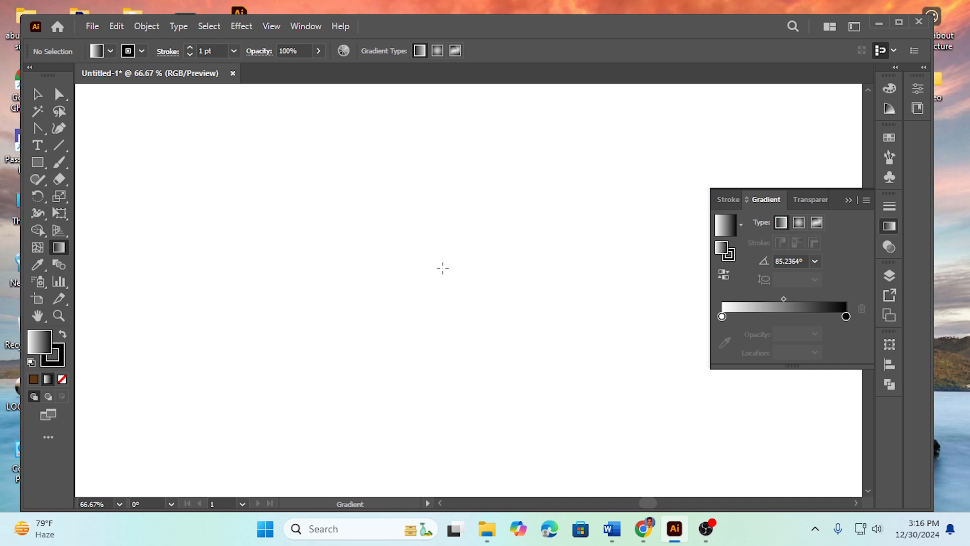
{"action": "key", "text": "ctrl+z"}
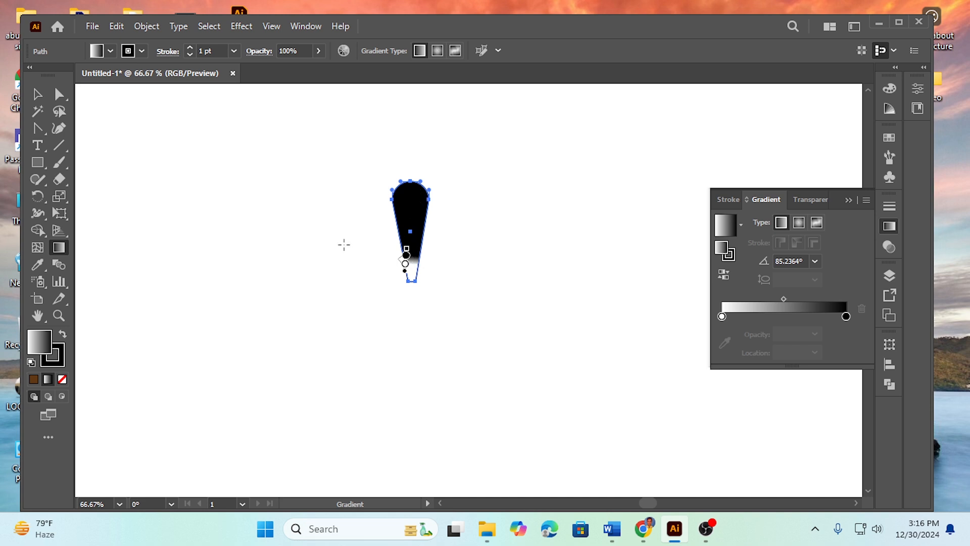
{"action": "left_click", "coordinate": [38, 95]}
{"action": "left_click", "coordinate": [250, 292]}
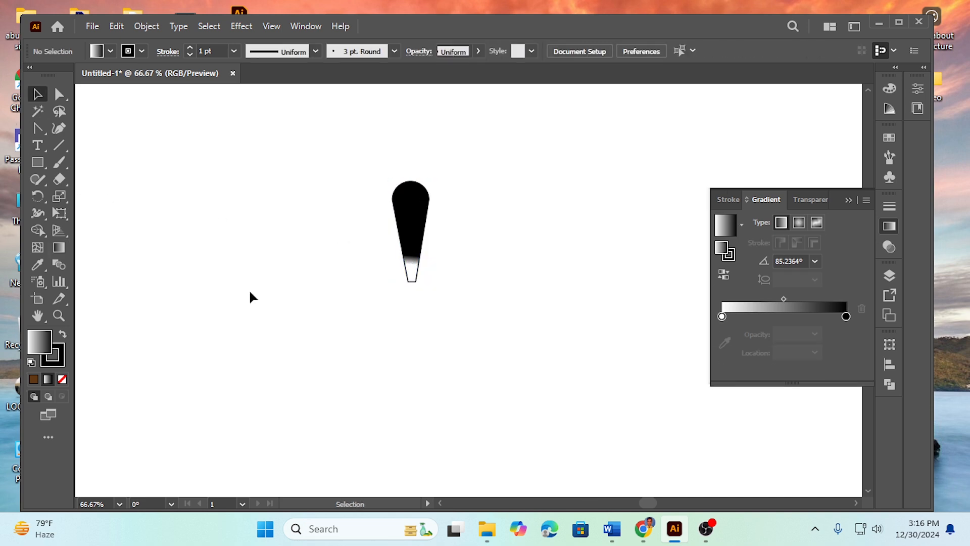
Step: Run the petal's gradient along its full length, white at the base to black at the tip, and shift its midpoint toward the base
{"action": "left_click", "coordinate": [59, 247]}
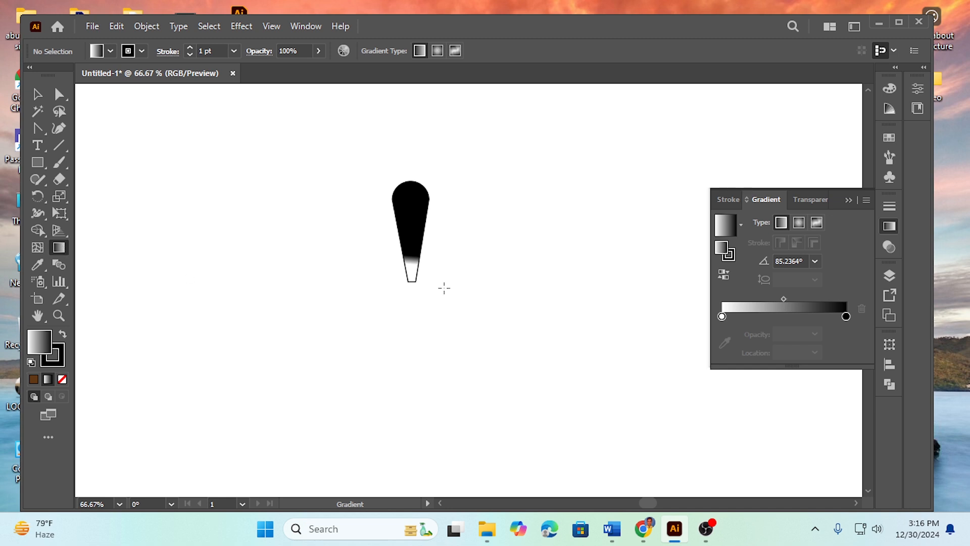
{"action": "mouse_move", "coordinate": [414, 251]}
{"action": "left_mouse_down"}
{"action": "mouse_move", "coordinate": [414, 279]}
{"action": "mouse_move", "coordinate": [411, 183]}
{"action": "mouse_move", "coordinate": [413, 266]}
{"action": "left_mouse_up"}
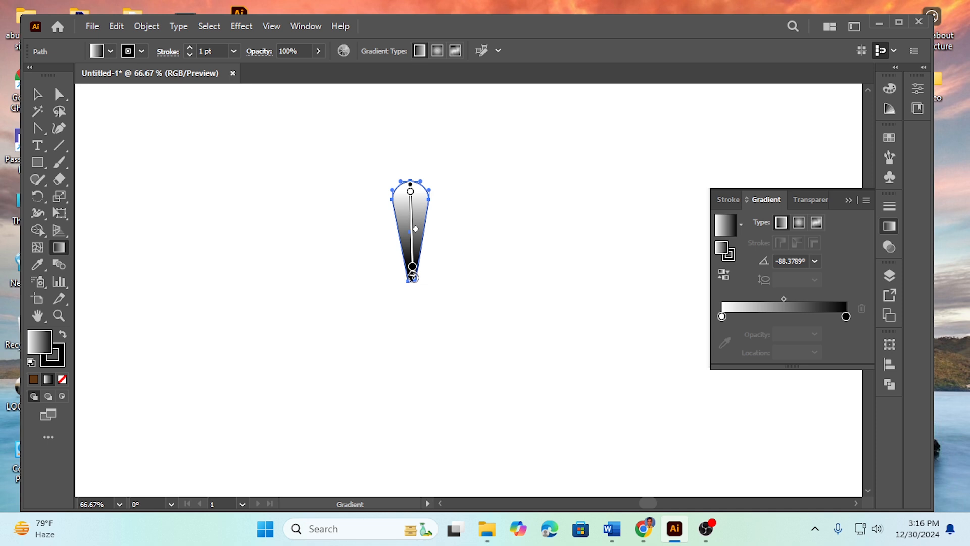
{"action": "mouse_move", "coordinate": [413, 277]}
{"action": "left_mouse_down"}
{"action": "mouse_move", "coordinate": [338, 217]}
{"action": "mouse_move", "coordinate": [417, 116]}
{"action": "mouse_move", "coordinate": [394, 113]}
{"action": "mouse_move", "coordinate": [404, 112]}
{"action": "mouse_move", "coordinate": [410, 214]}
{"action": "mouse_move", "coordinate": [411, 203]}
{"action": "left_mouse_up"}
{"action": "left_click", "coordinate": [411, 205]}
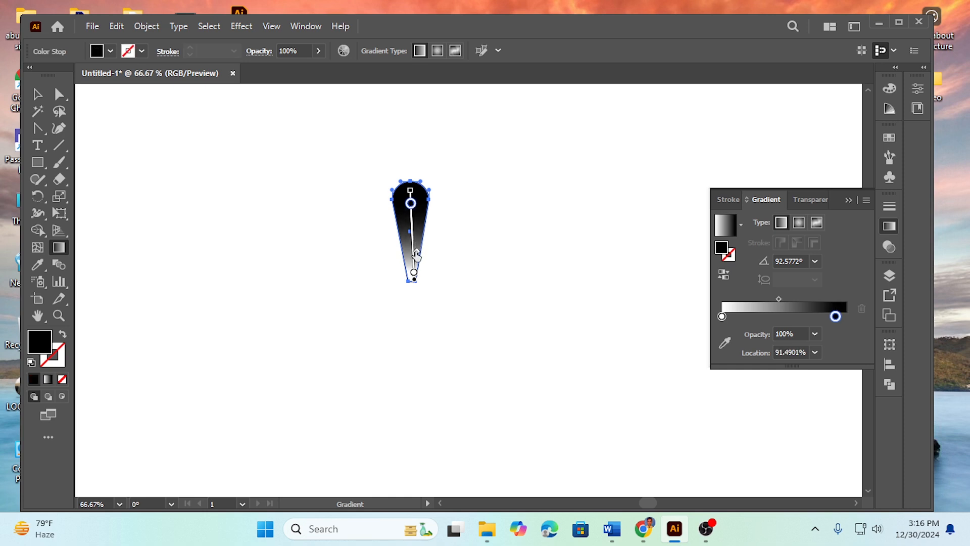
{"action": "left_click_drag", "start_coordinate": [416, 255], "coordinate": [416, 252]}
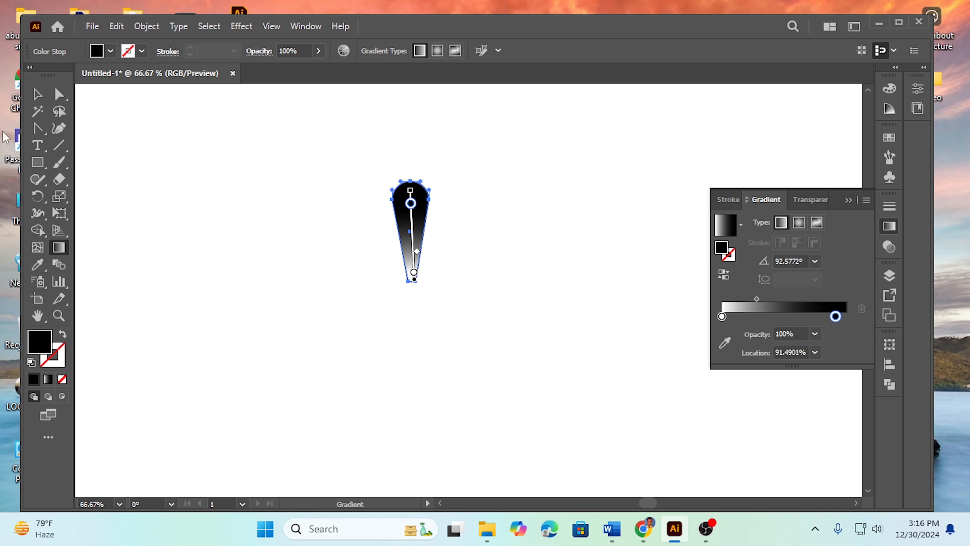
{"action": "left_click", "coordinate": [38, 94]}
{"action": "left_click", "coordinate": [226, 232]}
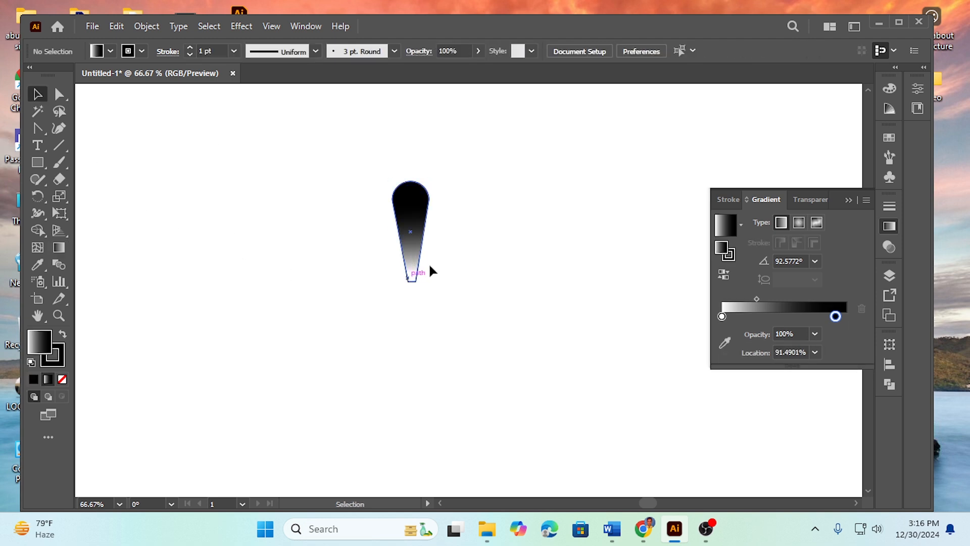
Step: Move the petal gradient's black stop to about 99.3% and recolor it orange-red
{"action": "left_click_drag", "start_coordinate": [349, 162], "coordinate": [420, 273]}
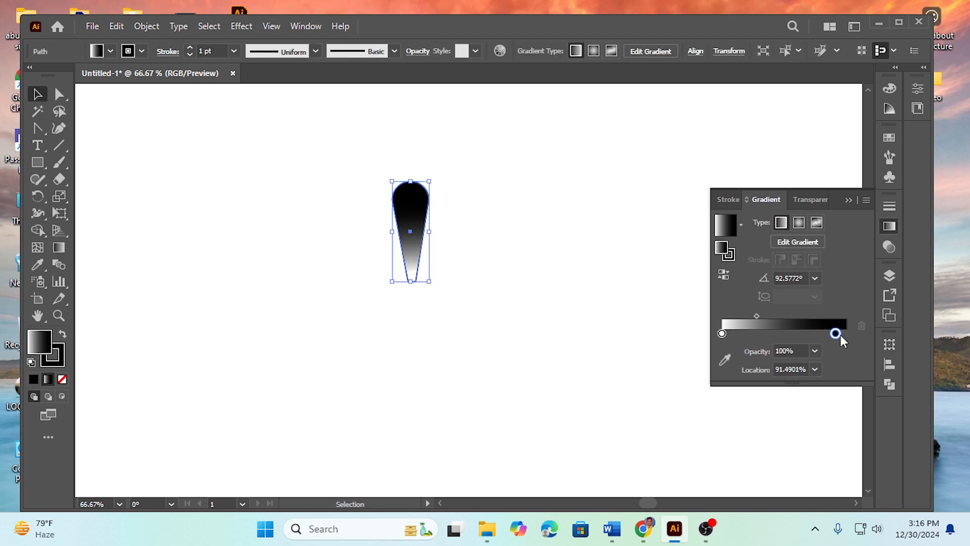
{"action": "left_click_drag", "start_coordinate": [839, 335], "coordinate": [844, 333]}
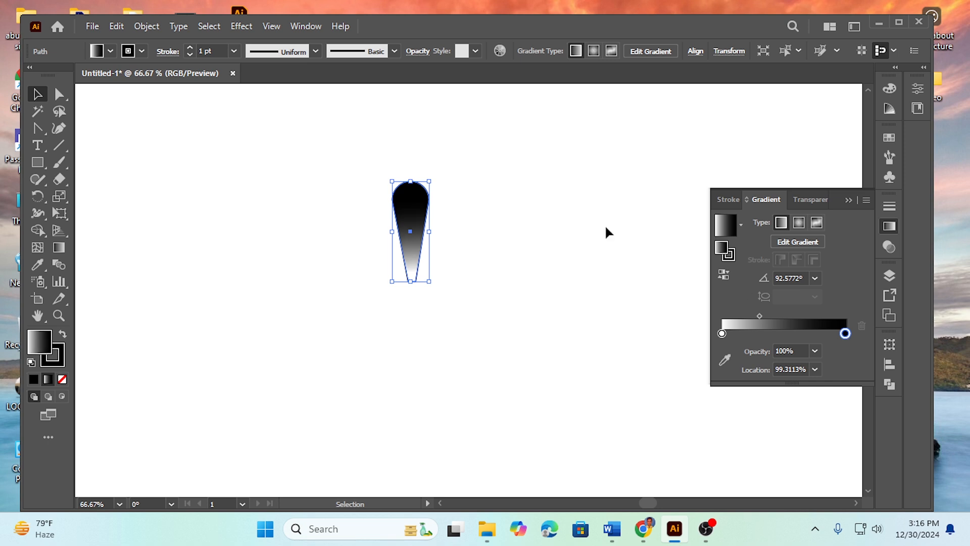
{"action": "double_click", "coordinate": [845, 333]}
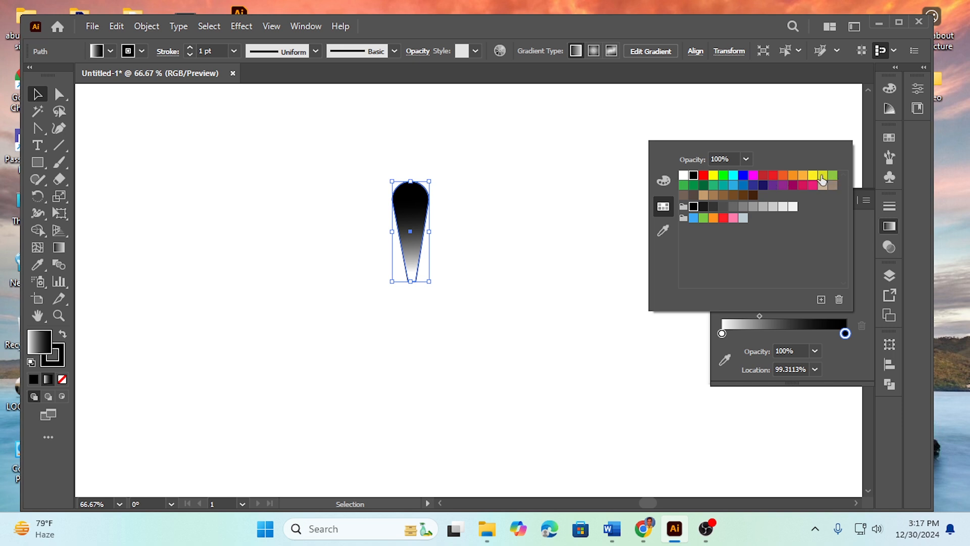
{"action": "left_click", "coordinate": [802, 175]}
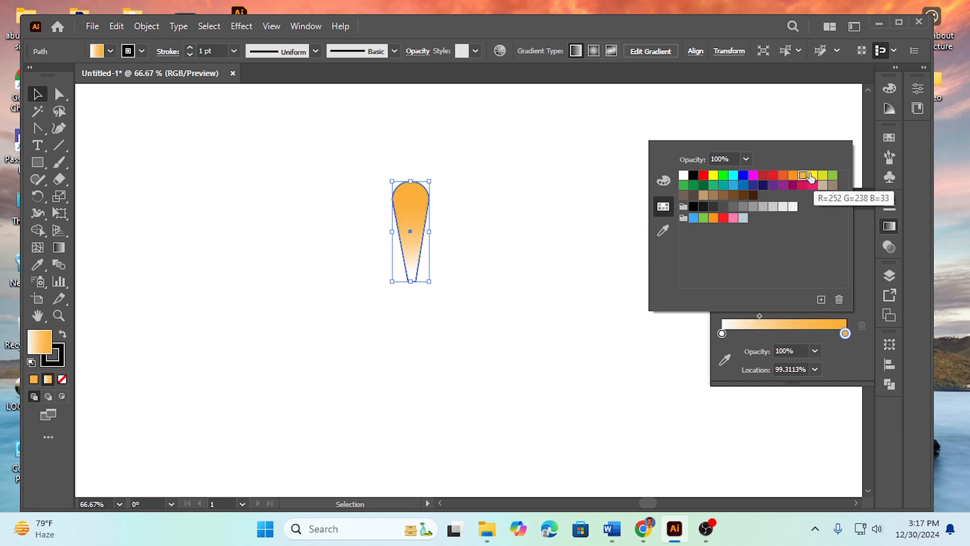
{"action": "left_click", "coordinate": [791, 176]}
{"action": "left_click", "coordinate": [783, 175]}
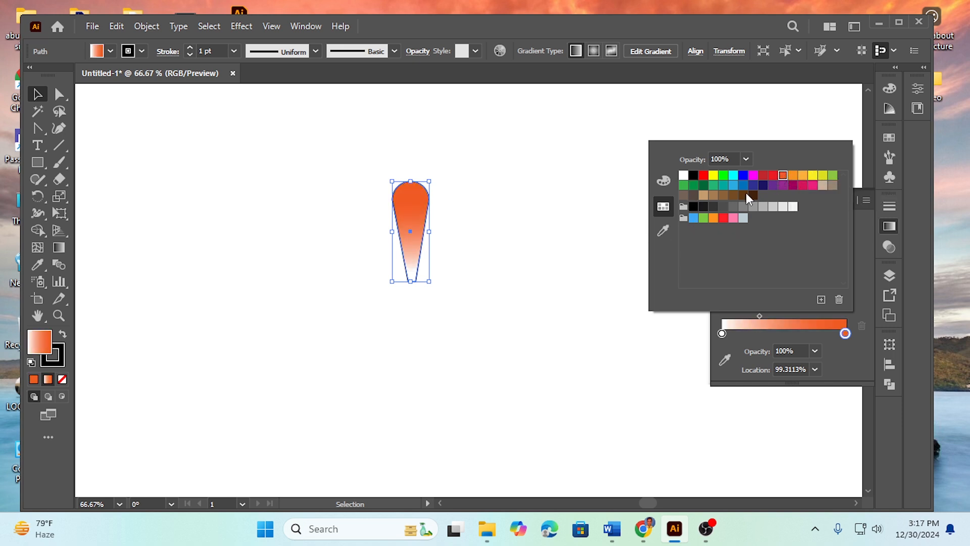
{"action": "left_click", "coordinate": [508, 251]}
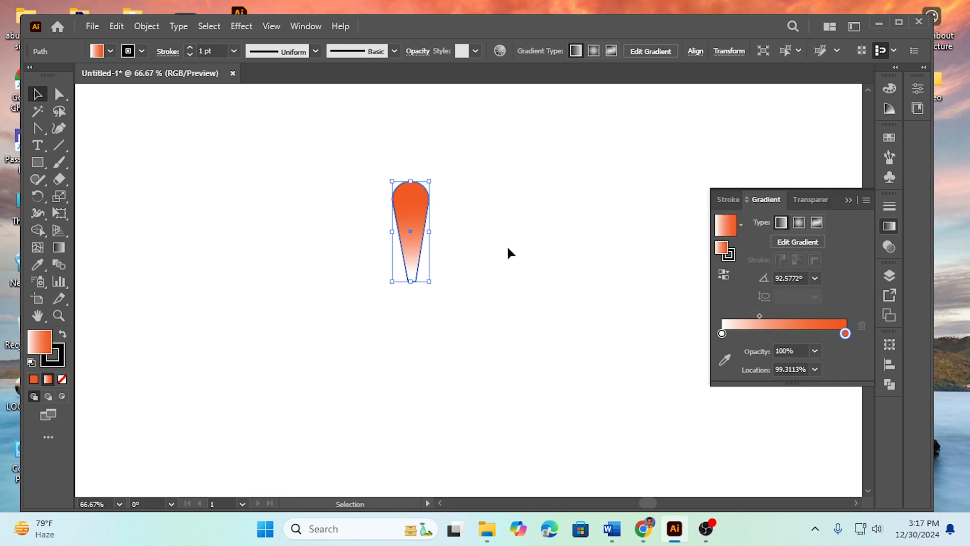
Step: Place a copy of the petal about 360 px to the left and slightly higher than the original
{"action": "left_click", "coordinate": [339, 241]}
{"action": "left_click_drag", "start_coordinate": [341, 147], "coordinate": [473, 317]}
{"action": "left_click_drag", "start_coordinate": [416, 204], "coordinate": [188, 181]}
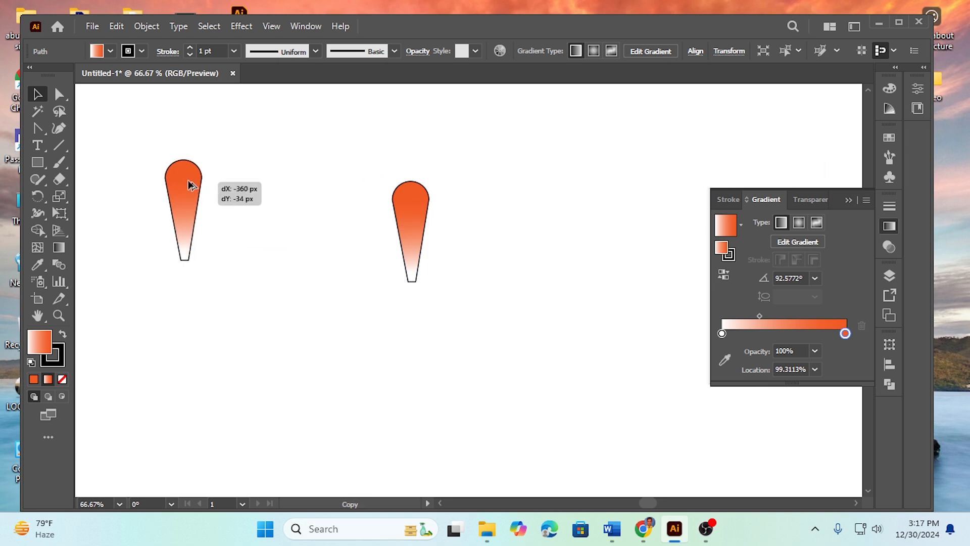
Step: Create a copy of the original petal rotated by 360/6° around its narrow base
{"action": "left_click_drag", "start_coordinate": [369, 164], "coordinate": [450, 309]}
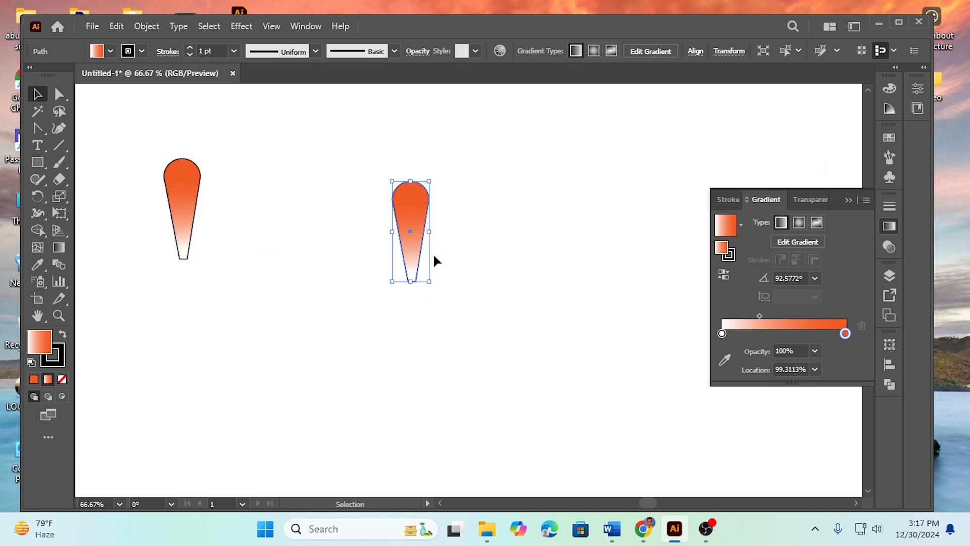
{"action": "left_click", "coordinate": [851, 200]}
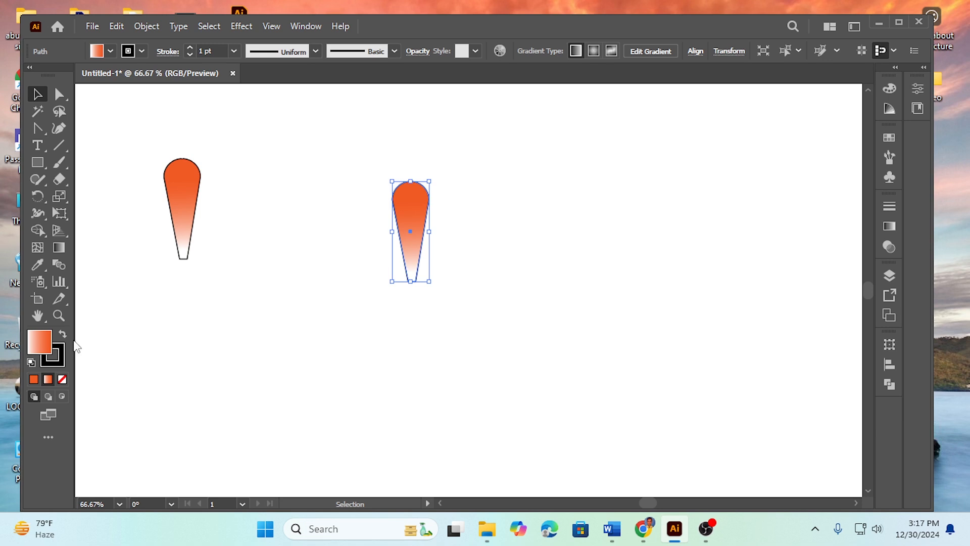
{"action": "left_click", "coordinate": [37, 197]}
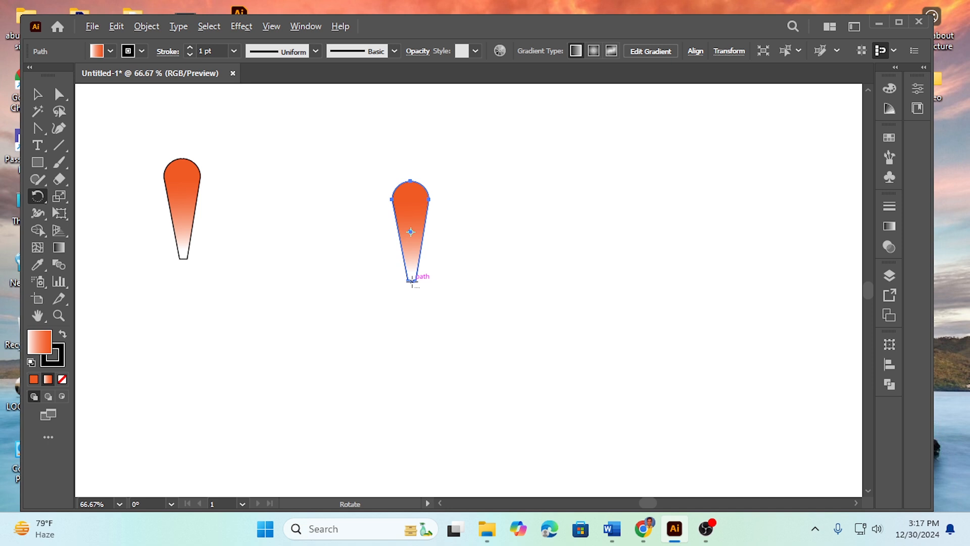
{"action": "left_click", "coordinate": [412, 280], "text": "alt"}
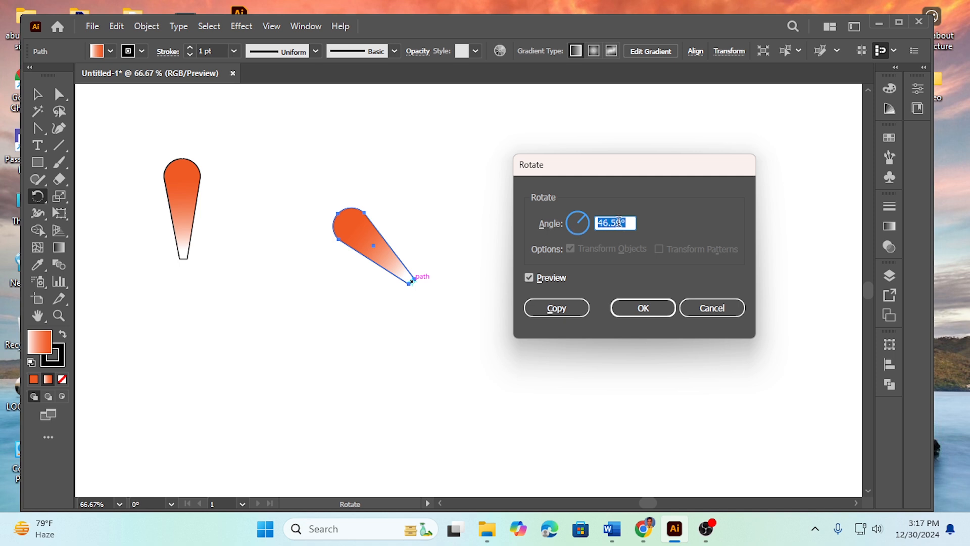
{"action": "left_click_drag", "start_coordinate": [623, 223], "coordinate": [595, 224]}
{"action": "type", "text": "360/6°"}
{"action": "left_click", "coordinate": [557, 308]}
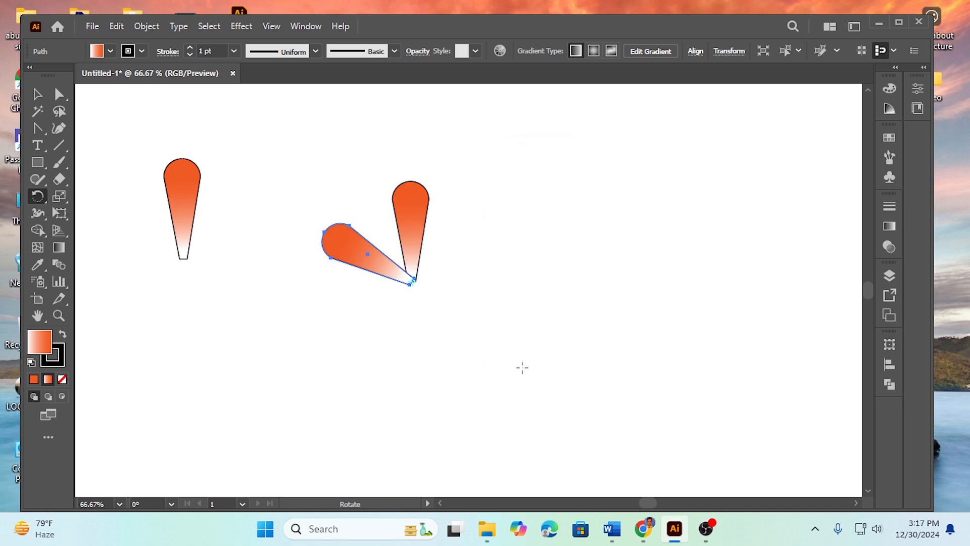
Step: Repeat the rotated petal copy four more times to complete a six-petal flower
{"action": "key", "text": "ctrl+d"}
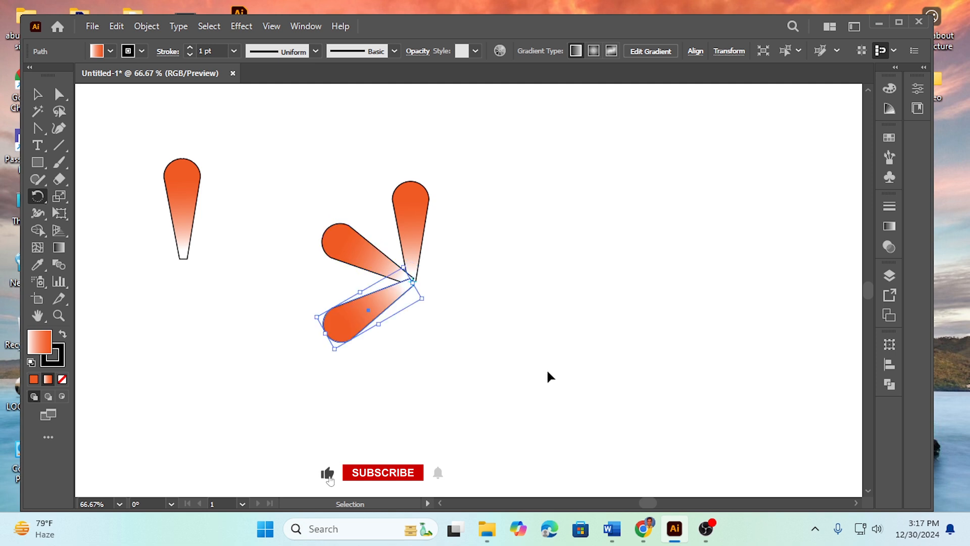
{"action": "key", "text": "ctrl+d"}
{"action": "key", "text": "ctrl+d"}
{"action": "key", "text": "ctrl+d"}
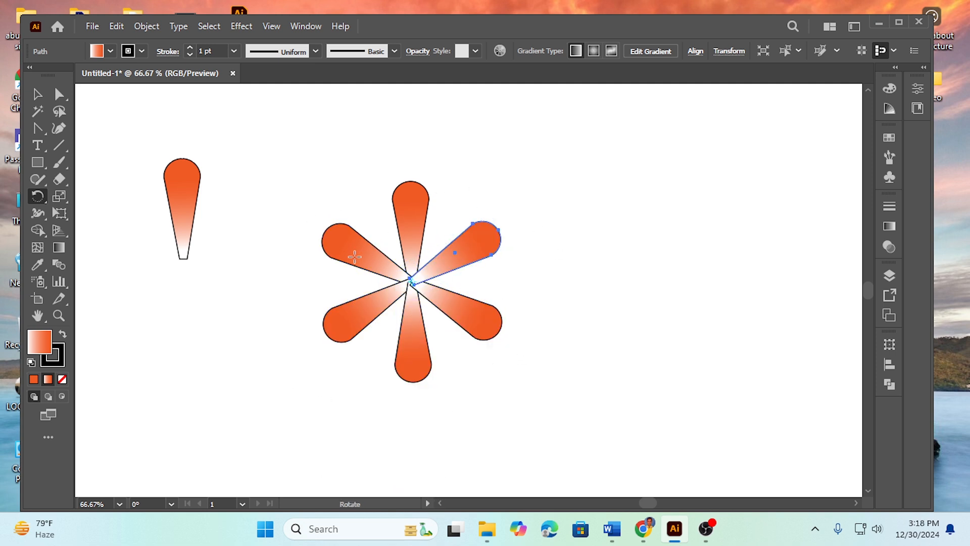
{"action": "key", "text": "v"}
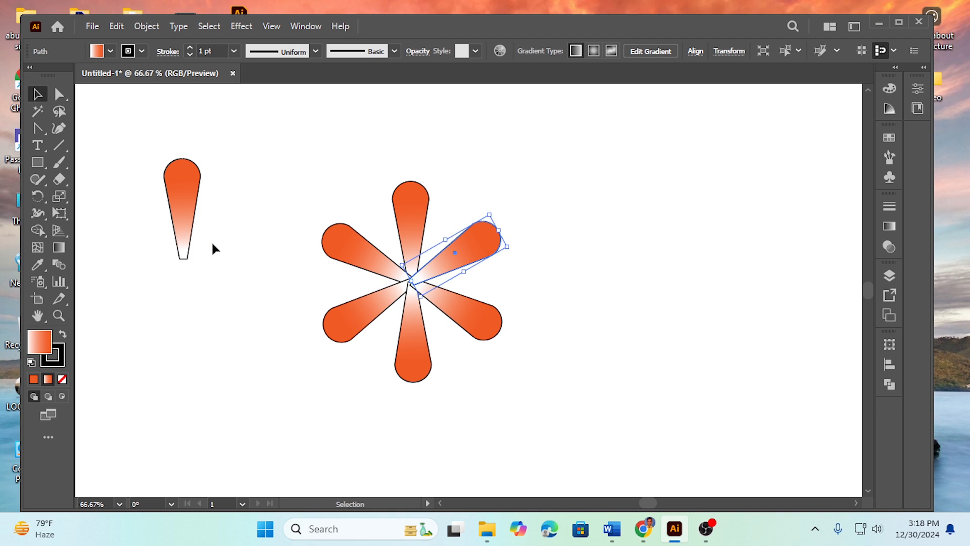
Step: Group the six petals of the flower, leaving the spare petal out
{"action": "left_click", "coordinate": [257, 297]}
{"action": "left_click_drag", "start_coordinate": [273, 195], "coordinate": [500, 360]}
{"action": "right_click", "coordinate": [410, 283]}
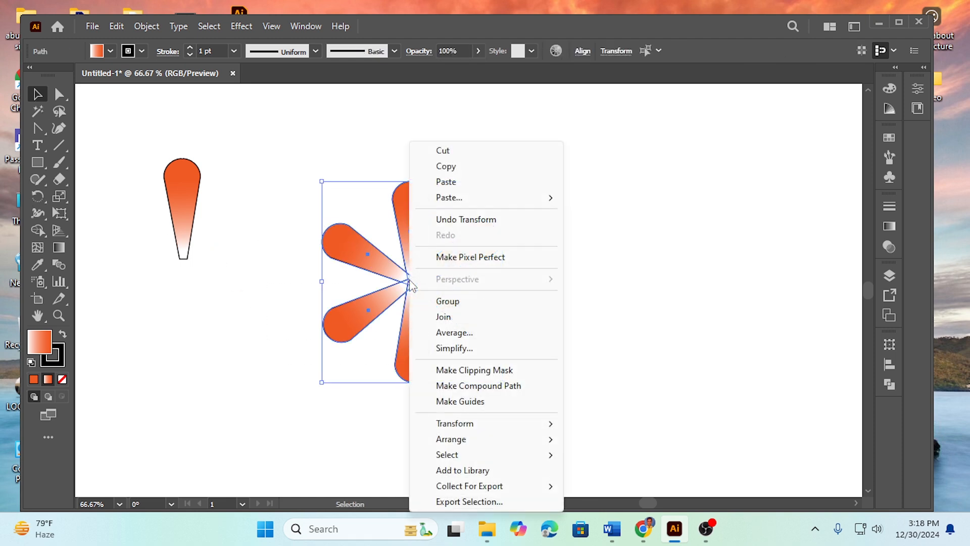
{"action": "left_click", "coordinate": [452, 302]}
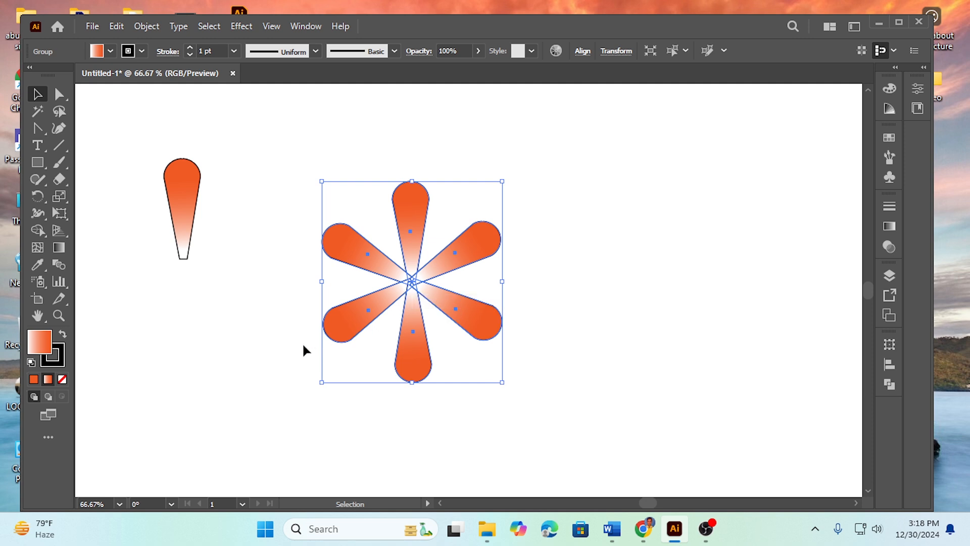
Step: Move the six-petal group slightly up and to the right, and paste a copy of it directly in front
{"action": "left_click", "coordinate": [255, 292]}
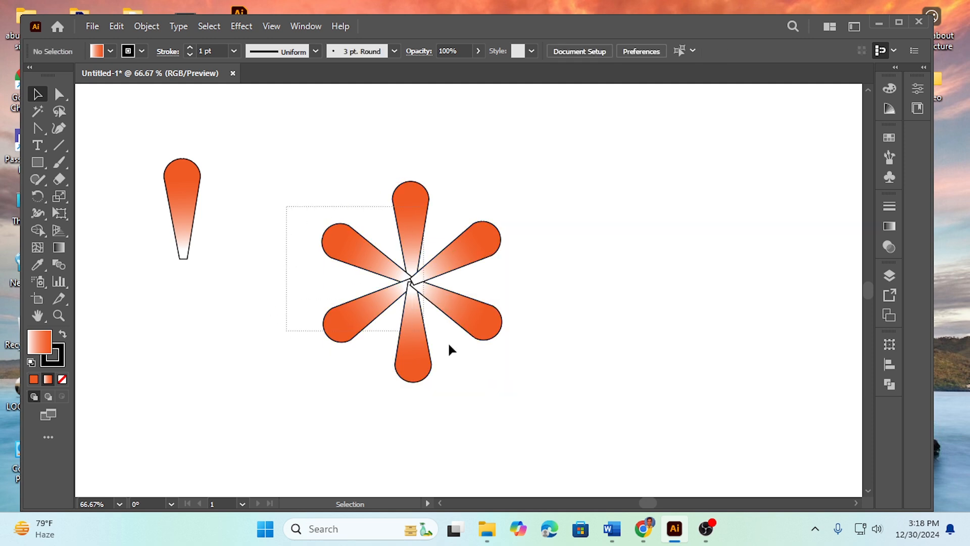
{"action": "left_click_drag", "start_coordinate": [411, 281], "coordinate": [438, 257]}
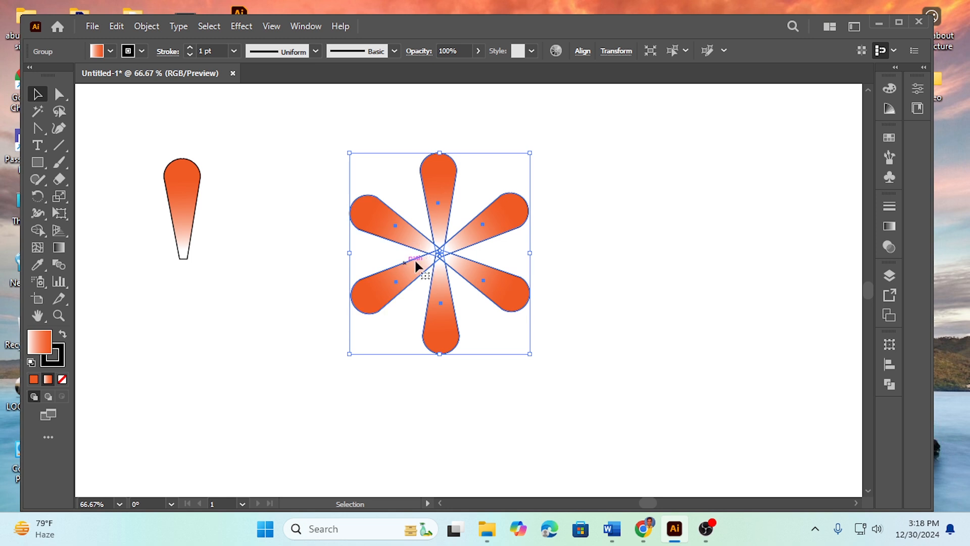
{"action": "left_click", "coordinate": [116, 27]}
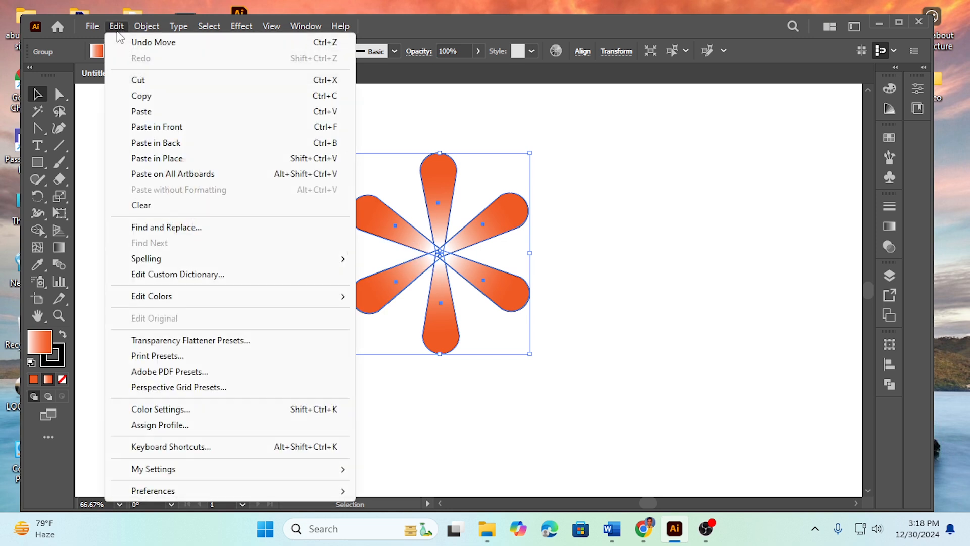
{"action": "left_click", "coordinate": [136, 99]}
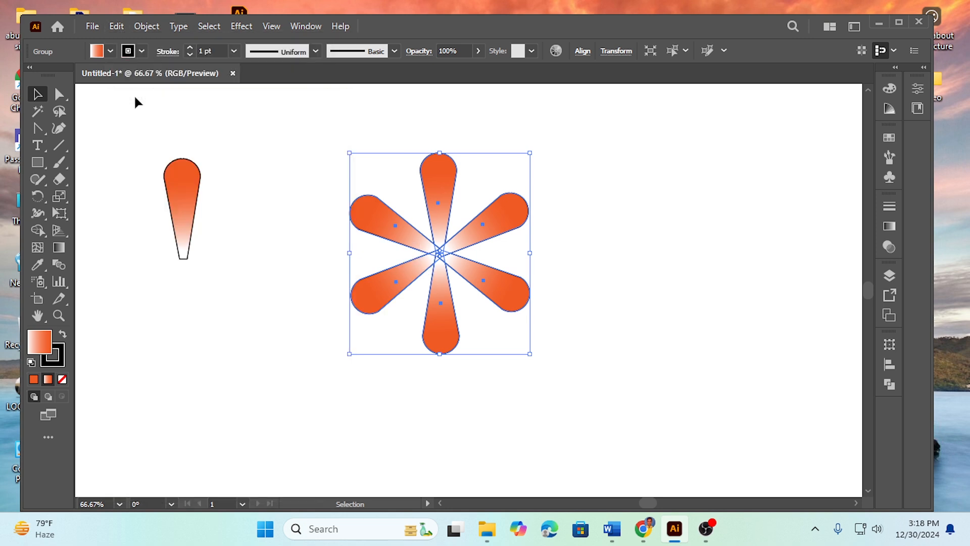
{"action": "left_click", "coordinate": [117, 26]}
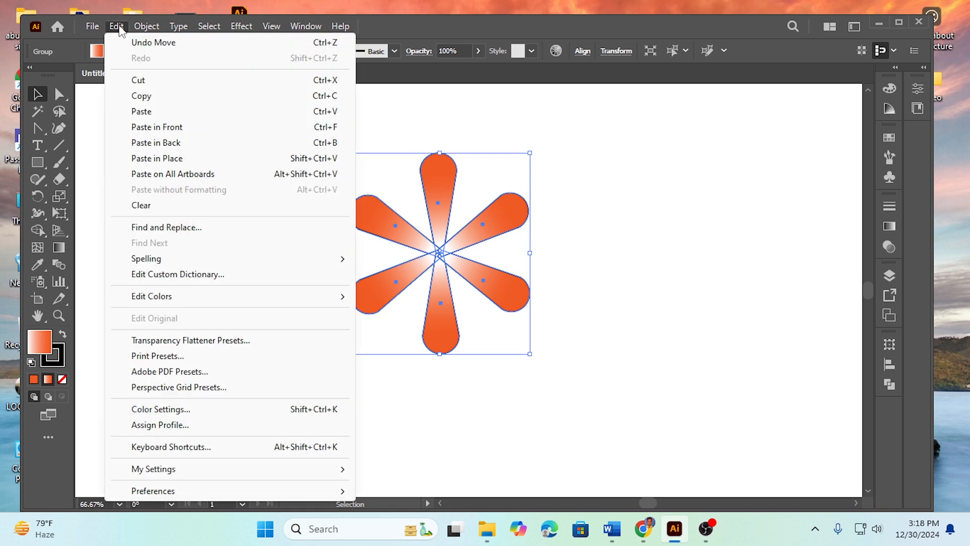
{"action": "left_click", "coordinate": [164, 128]}
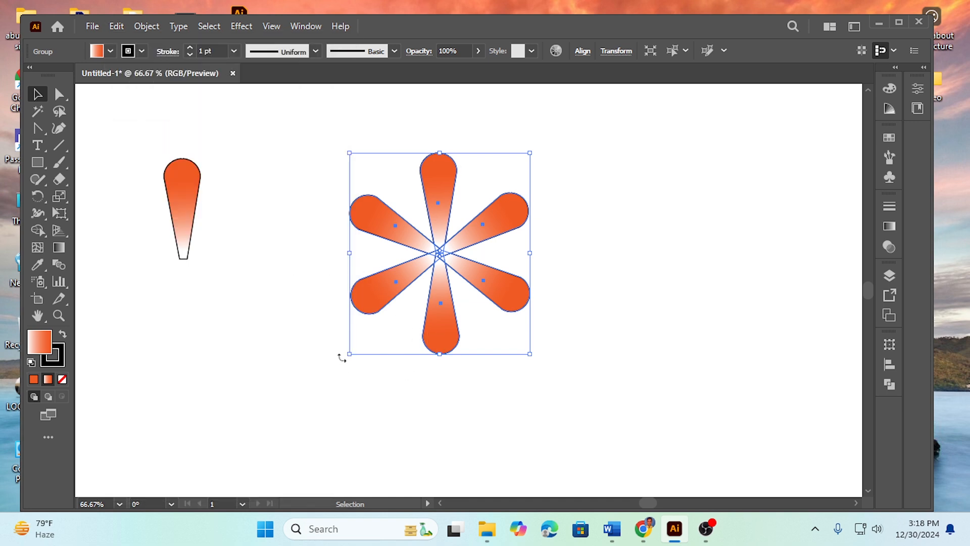
Step: Rotate the pasted copy so its petals fill the gaps between the originals, and move both groups together slightly up and right
{"action": "left_click_drag", "start_coordinate": [342, 358], "coordinate": [410, 368]}
{"action": "left_click", "coordinate": [272, 307]}
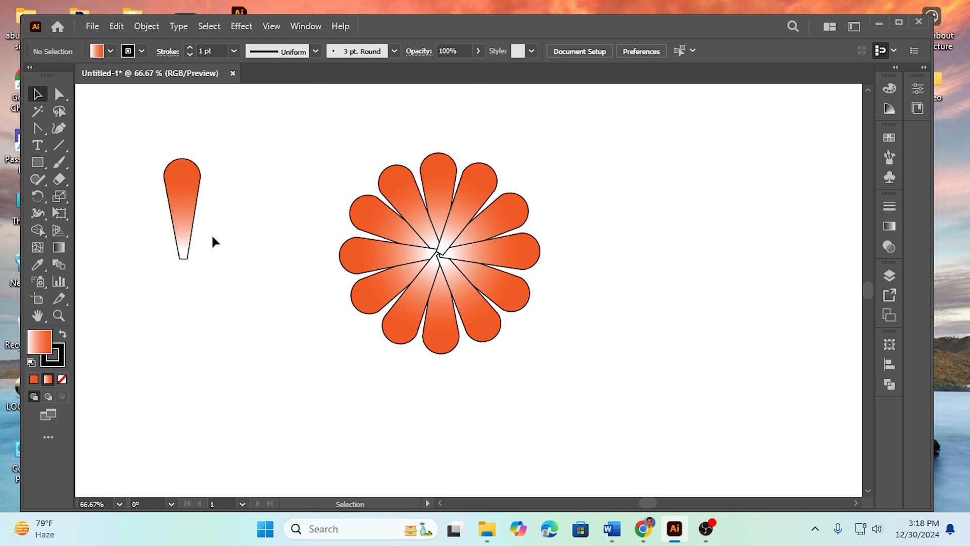
{"action": "left_click_drag", "start_coordinate": [362, 241], "coordinate": [529, 338]}
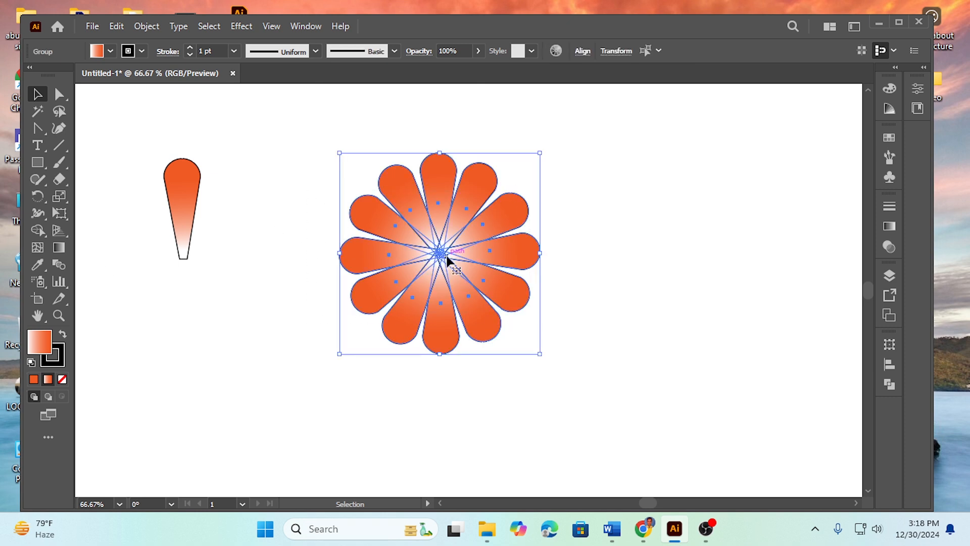
{"action": "left_click_drag", "start_coordinate": [446, 257], "coordinate": [500, 231]}
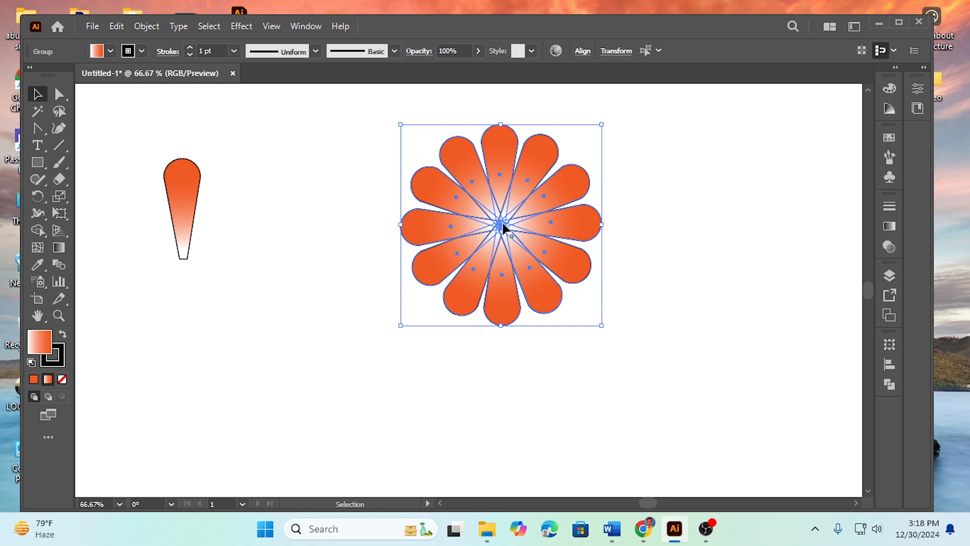
{"action": "left_click", "coordinate": [305, 287]}
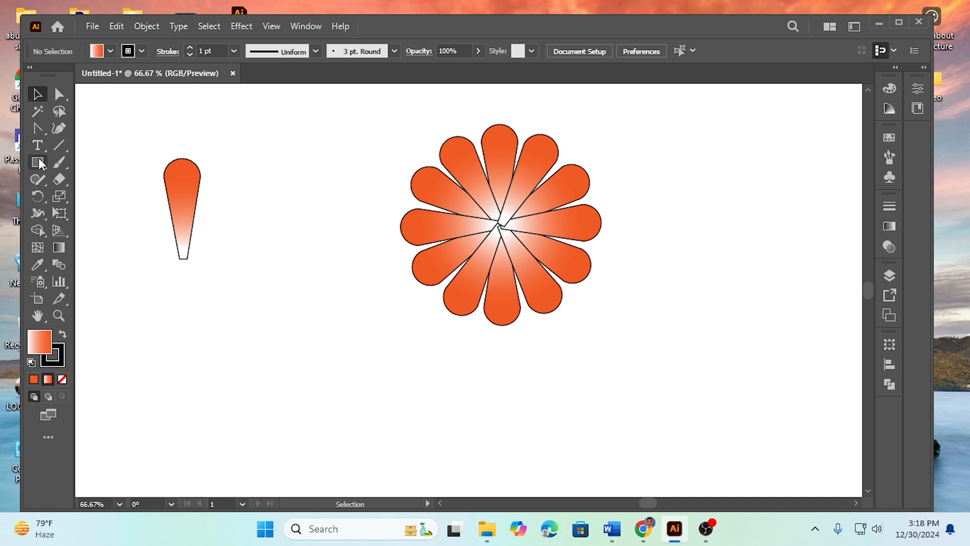
Step: Draw a small circle over the point where the petals meet and nudge it slightly right
{"action": "left_click_drag", "start_coordinate": [37, 162], "coordinate": [91, 196]}
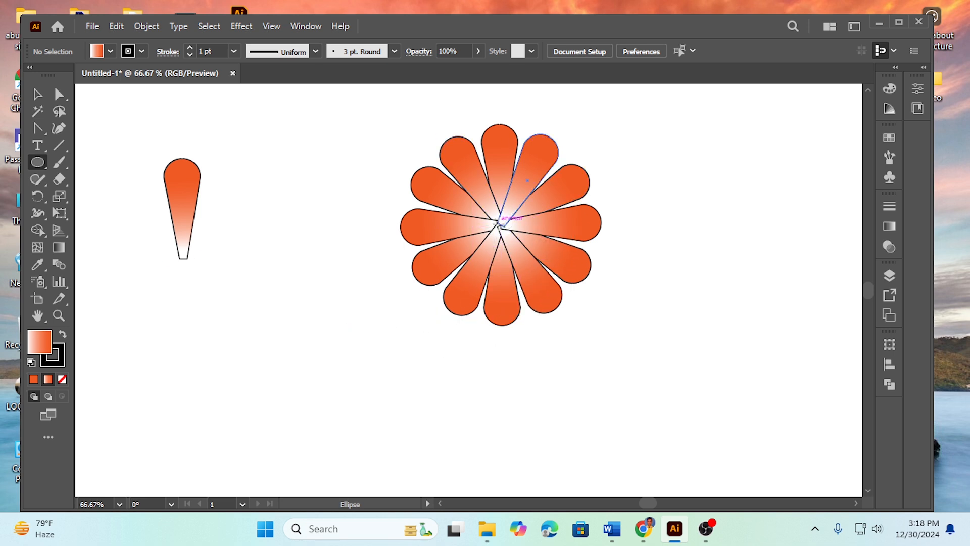
{"action": "left_click_drag", "start_coordinate": [499, 223], "coordinate": [511, 236]}
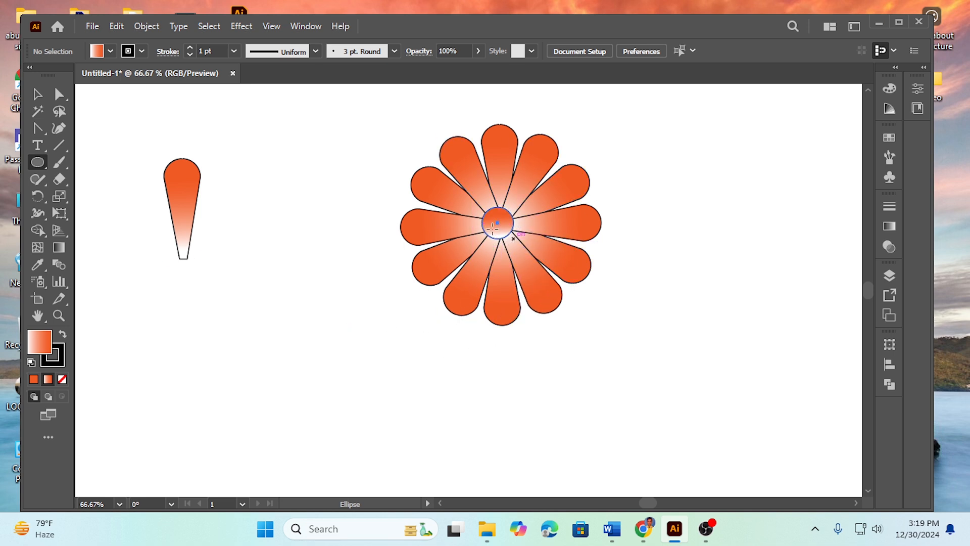
{"action": "left_click", "coordinate": [40, 96]}
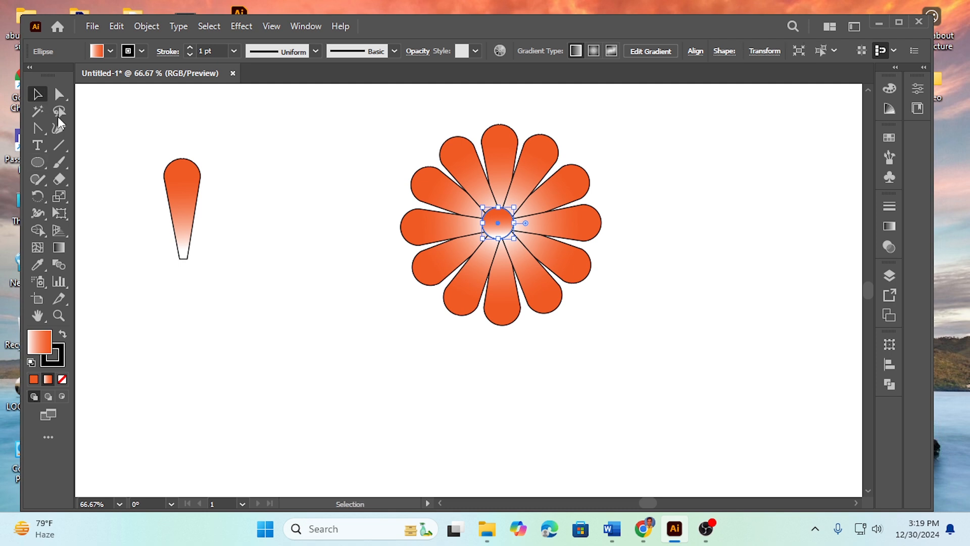
{"action": "left_click_drag", "start_coordinate": [496, 228], "coordinate": [500, 225]}
{"action": "left_click", "coordinate": [308, 191]}
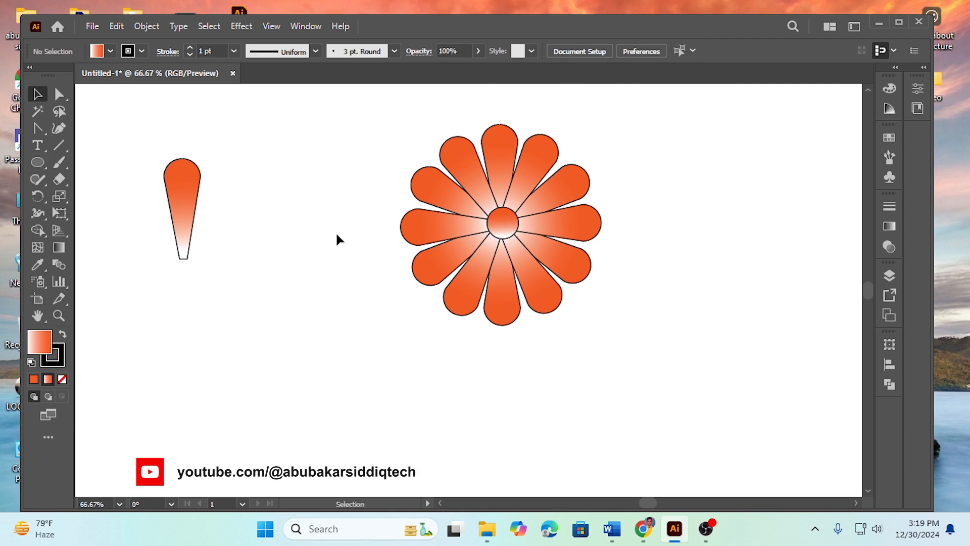
Step: Fill the flower's center circle with RGB Yellow and shift it slightly left to center it on the petals
{"action": "left_click", "coordinate": [503, 228]}
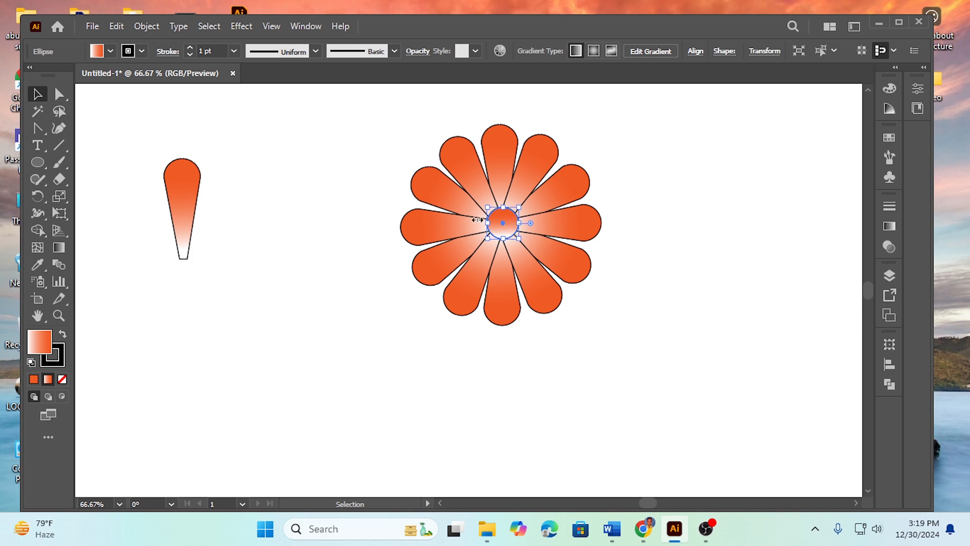
{"action": "left_click", "coordinate": [110, 51]}
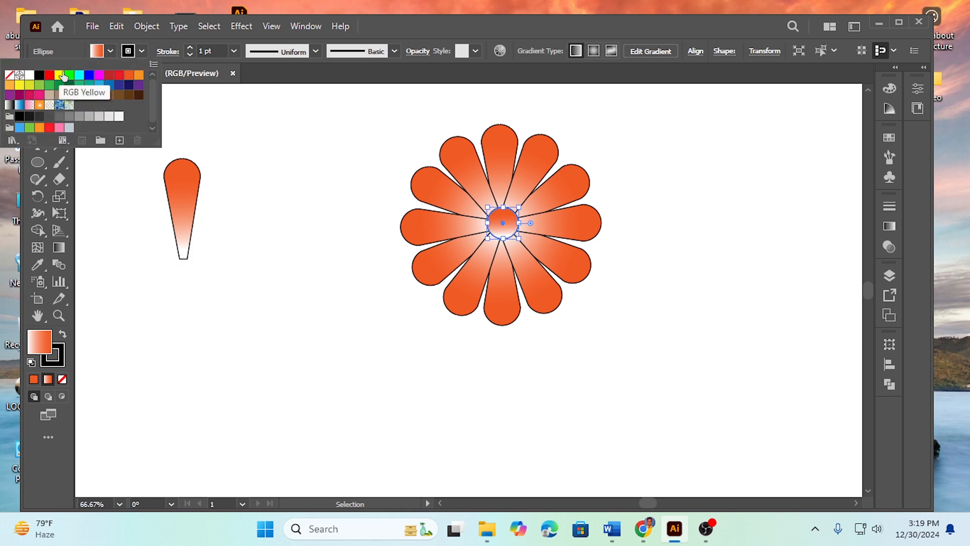
{"action": "left_click", "coordinate": [59, 75]}
{"action": "left_click", "coordinate": [329, 362]}
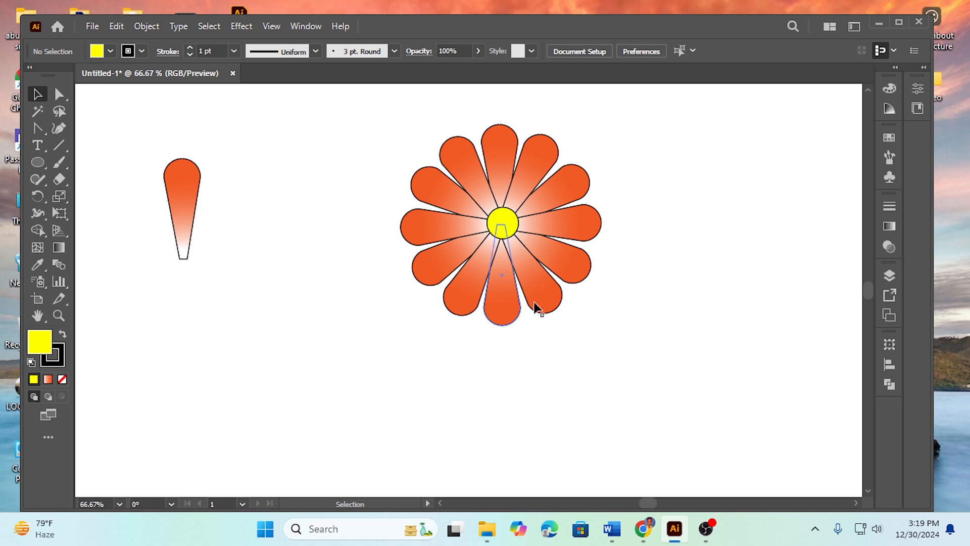
{"action": "left_click", "coordinate": [502, 223]}
{"action": "left_click_drag", "start_coordinate": [503, 220], "coordinate": [499, 220]}
{"action": "left_click", "coordinate": [336, 212]}
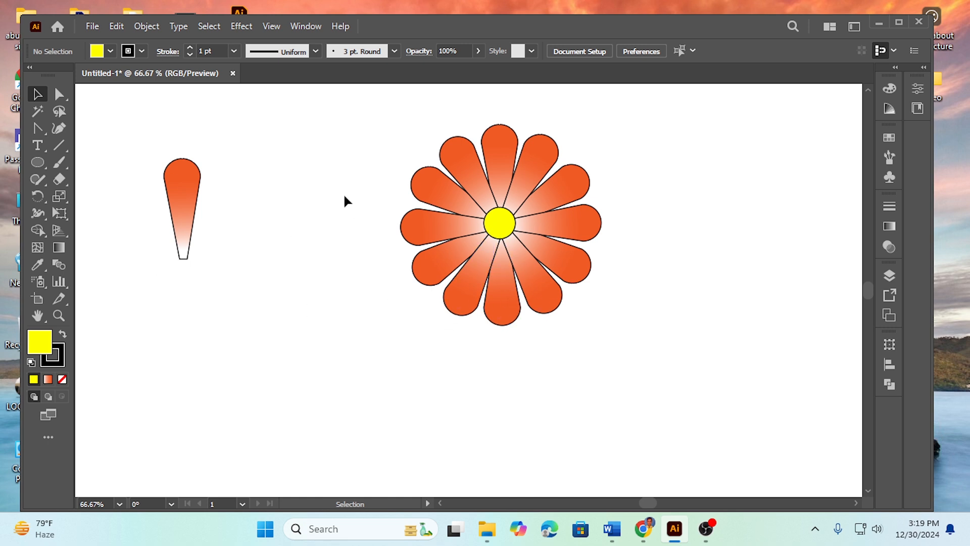
Step: Draw a long, nearly vertical line segment to the right of the flower
{"action": "left_click", "coordinate": [61, 145]}
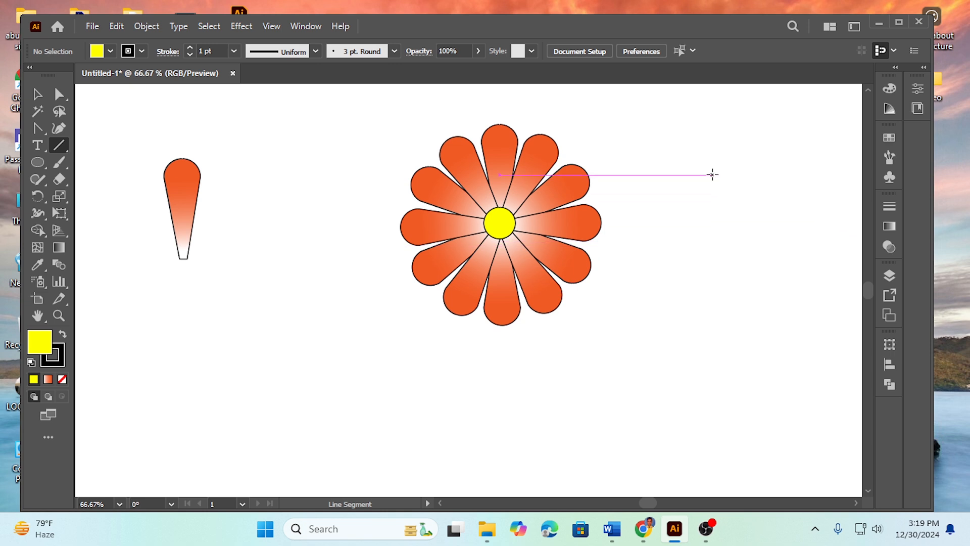
{"action": "left_click_drag", "start_coordinate": [729, 174], "coordinate": [741, 463]}
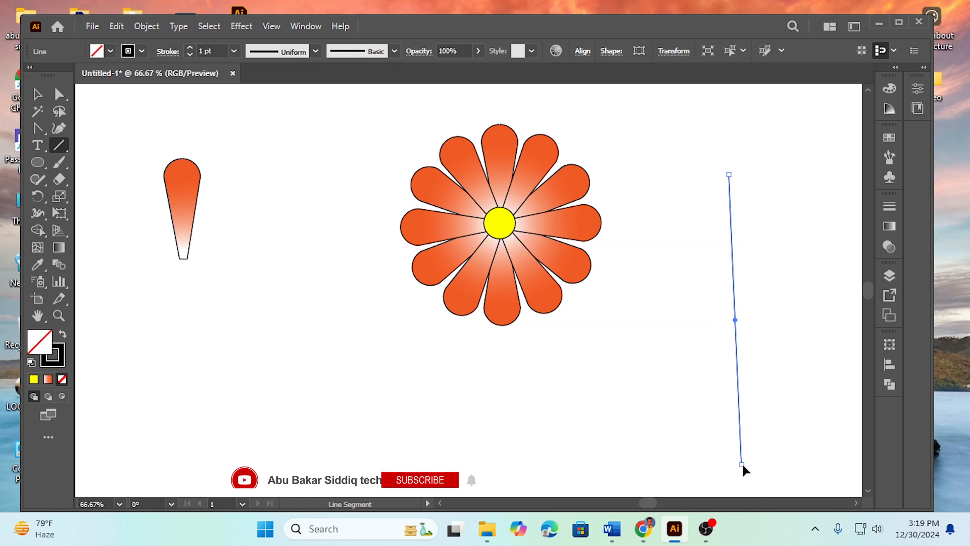
{"action": "left_click_drag", "start_coordinate": [742, 464], "coordinate": [735, 464]}
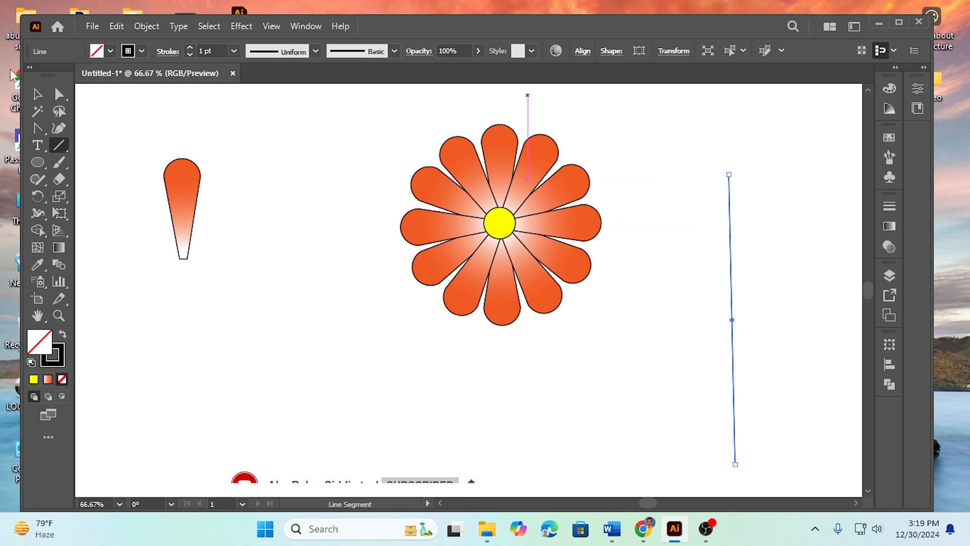
{"action": "key", "text": "v"}
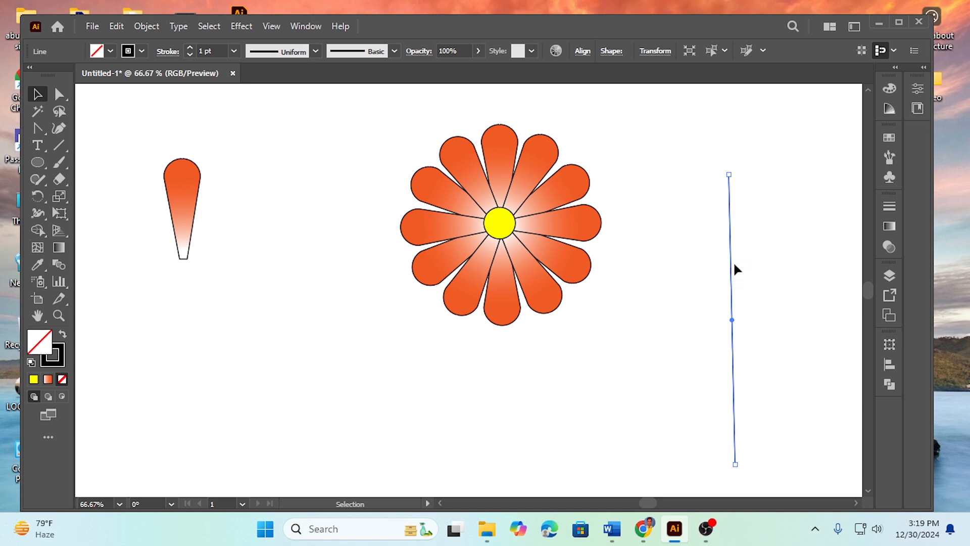
Step: Set the stroke weight of the vertical line to 15 pt
{"action": "left_click", "coordinate": [190, 48]}
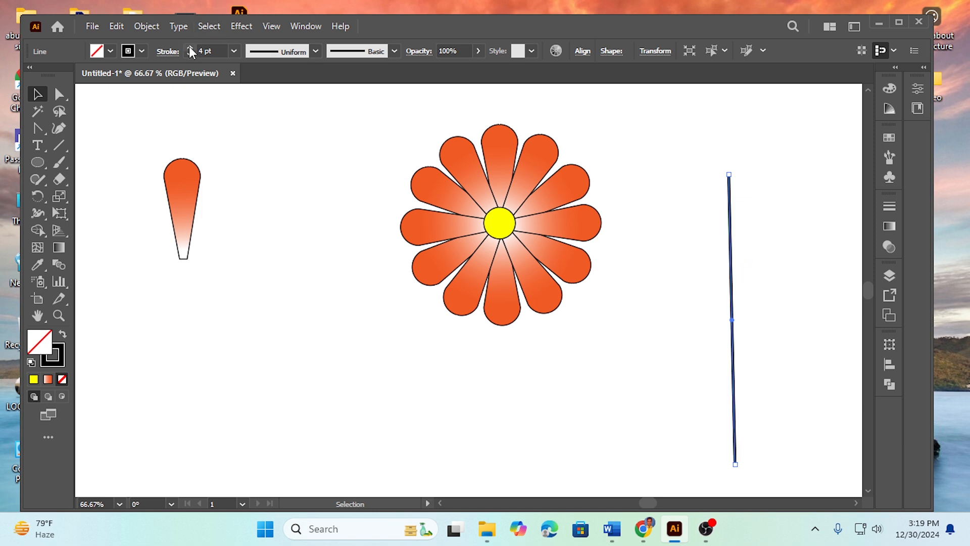
{"action": "left_click", "coordinate": [190, 47]}
{"action": "left_click", "coordinate": [190, 47]}
{"action": "left_click", "coordinate": [190, 47]}
{"action": "left_click", "coordinate": [190, 47]}
{"action": "left_click", "coordinate": [190, 47]}
{"action": "left_click", "coordinate": [190, 48]}
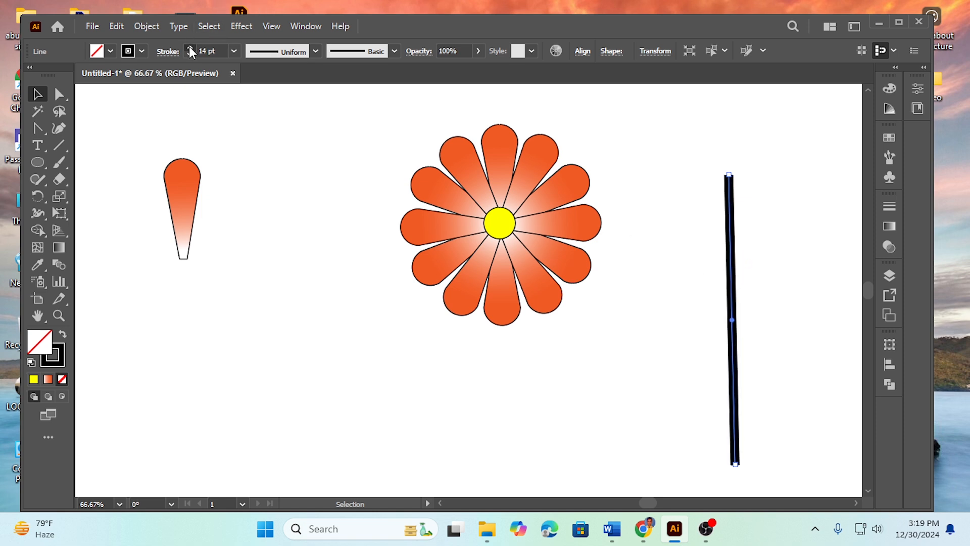
{"action": "left_click", "coordinate": [190, 47]}
{"action": "left_click", "coordinate": [190, 47]}
{"action": "left_click", "coordinate": [190, 48]}
{"action": "left_click", "coordinate": [190, 47]}
{"action": "left_click", "coordinate": [190, 47]}
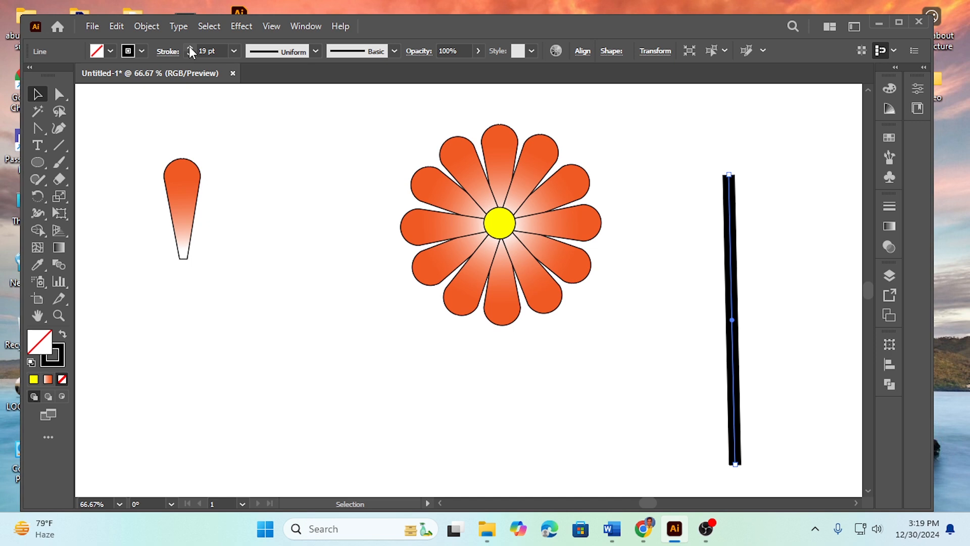
{"action": "left_click", "coordinate": [190, 54]}
{"action": "left_click", "coordinate": [190, 54]}
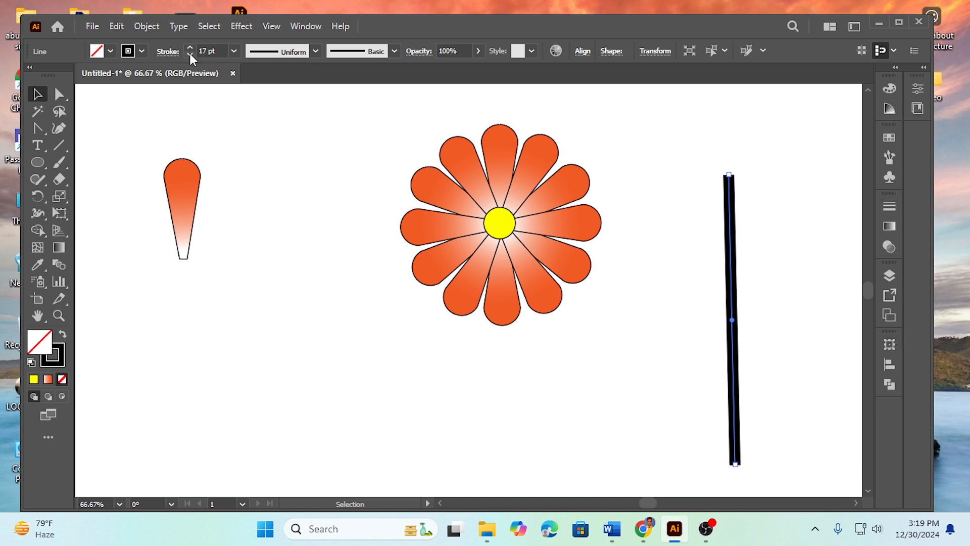
{"action": "left_click", "coordinate": [189, 53]}
{"action": "left_click", "coordinate": [190, 54]}
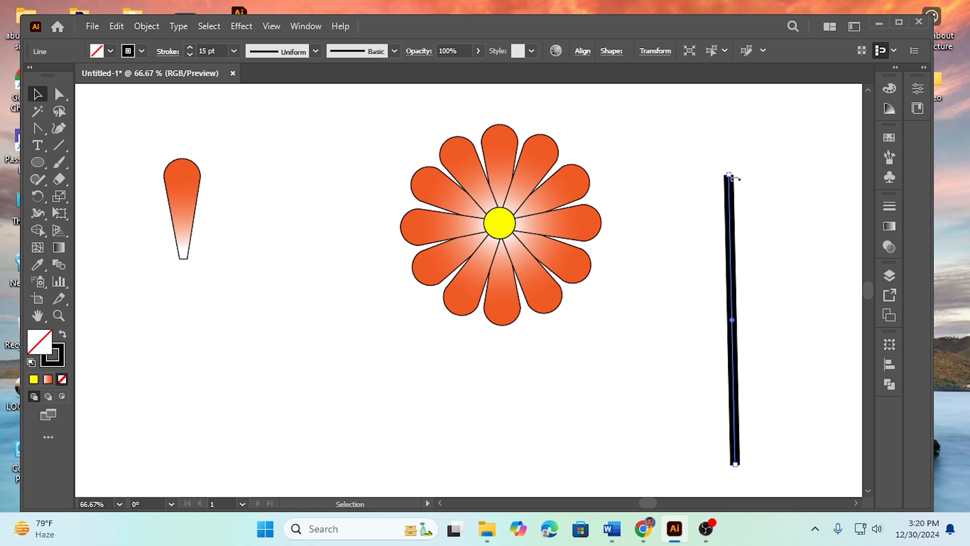
Step: Apply the triangular tapering width profile to the line and reverse its path direction so the narrow end points up
{"action": "left_click", "coordinate": [316, 50]}
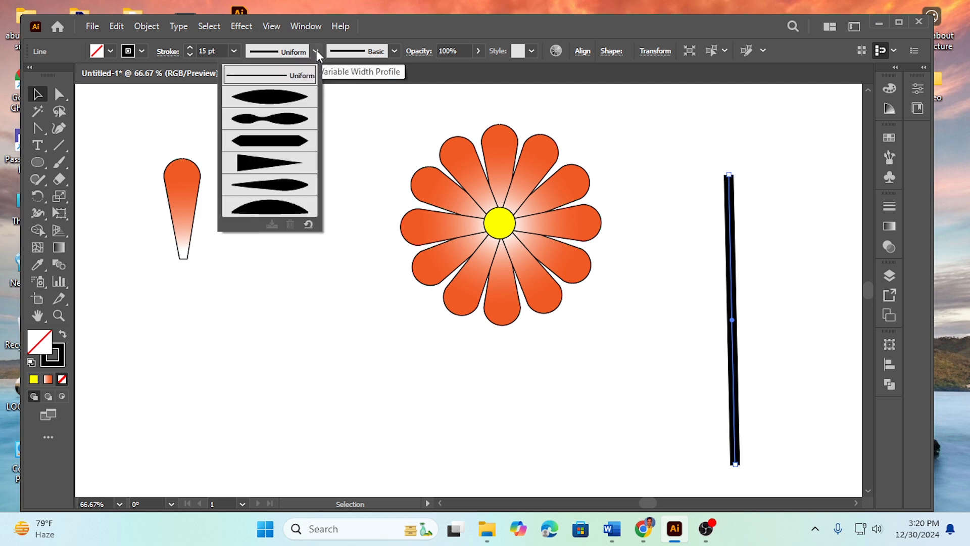
{"action": "left_click", "coordinate": [271, 163]}
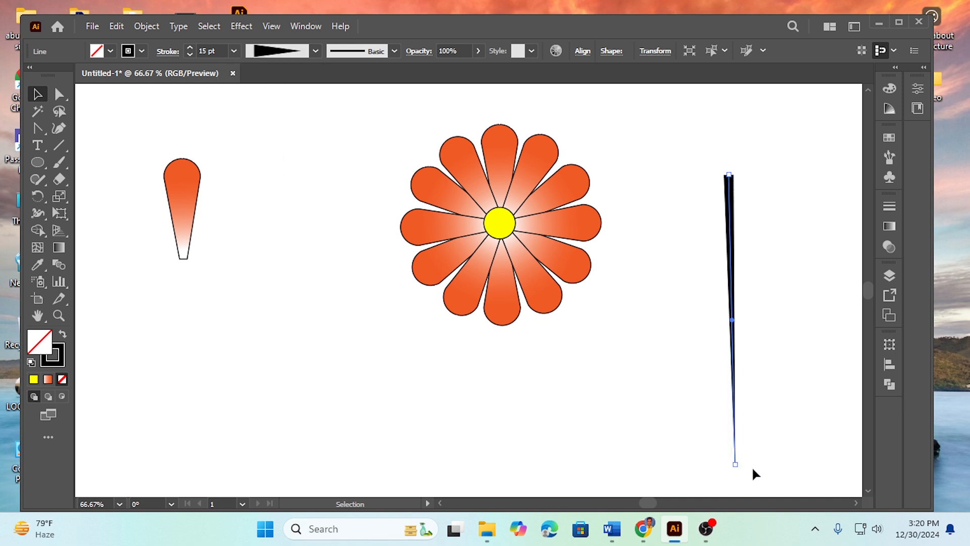
{"action": "left_click_drag", "start_coordinate": [40, 133], "coordinate": [88, 126]}
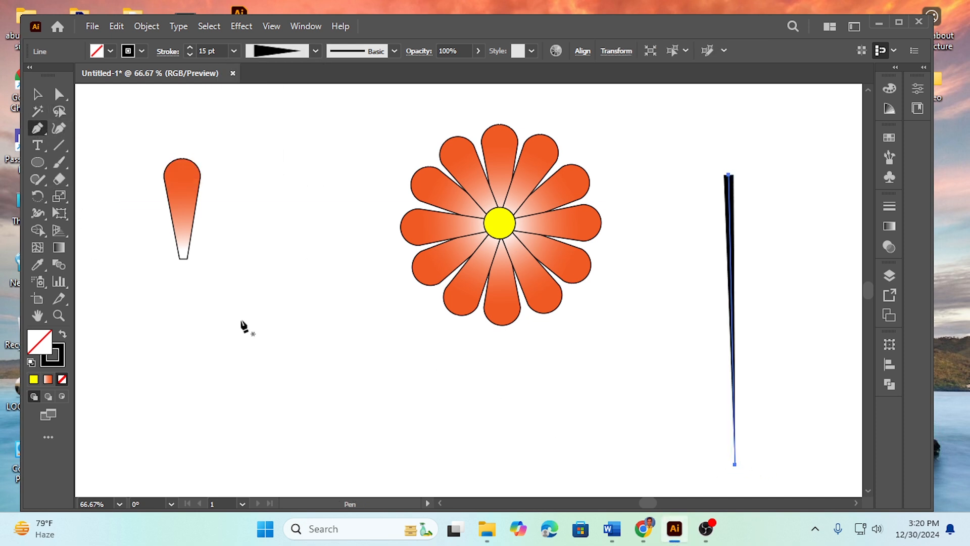
{"action": "left_click", "coordinate": [728, 175]}
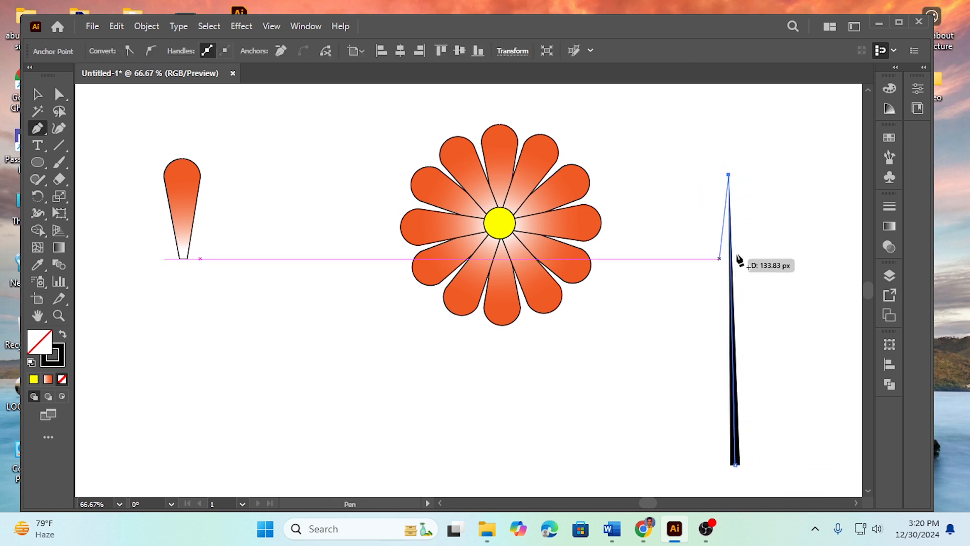
{"action": "left_click", "coordinate": [35, 95]}
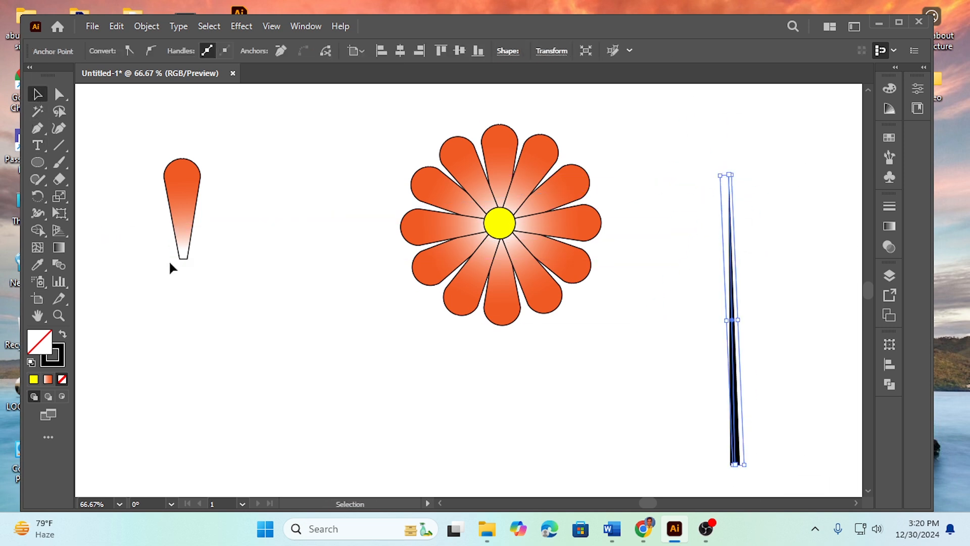
{"action": "left_click", "coordinate": [262, 336]}
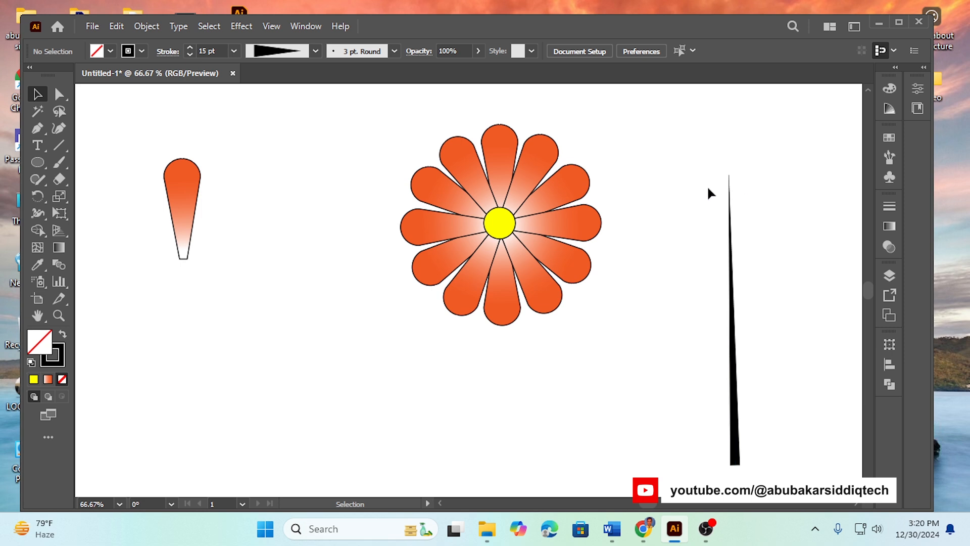
Step: Bend the tapered black line into a smooth S-shaped stem using the Anchor Point tool and adjust its lower handle
{"action": "left_click_drag", "start_coordinate": [705, 178], "coordinate": [787, 400]}
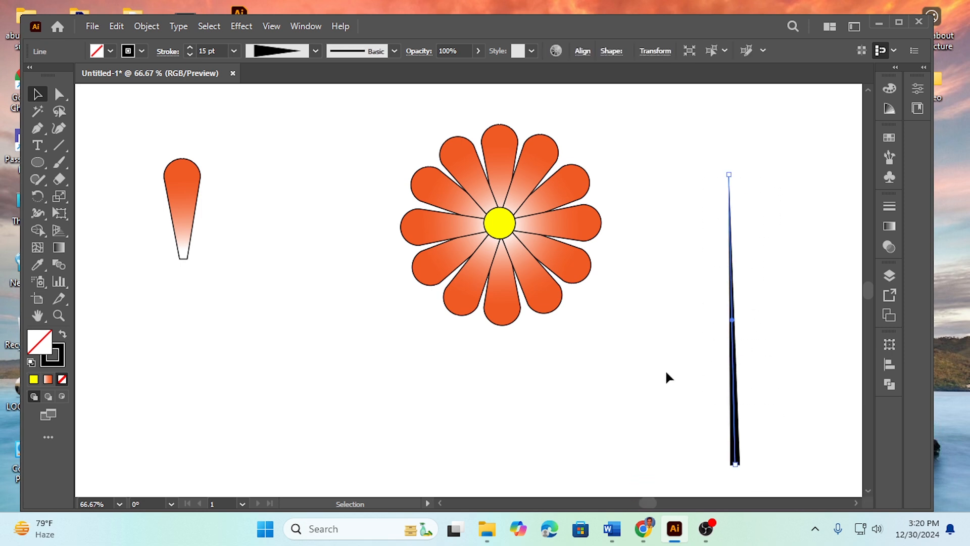
{"action": "left_click", "coordinate": [37, 128]}
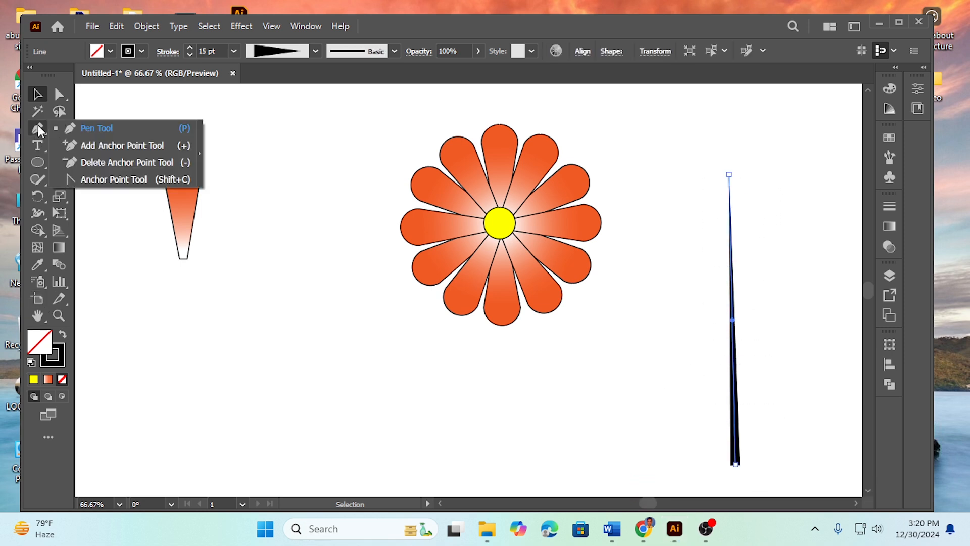
{"action": "left_click", "coordinate": [120, 180]}
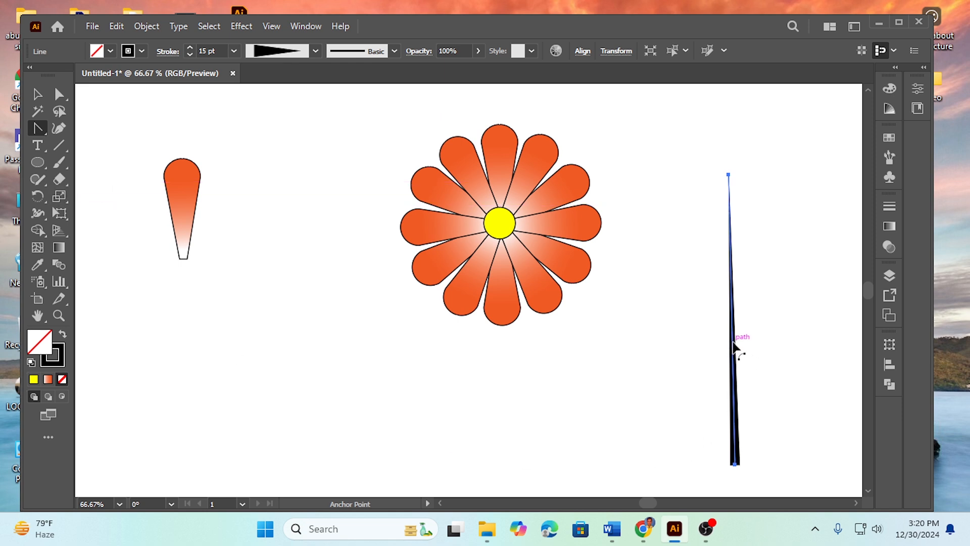
{"action": "left_click_drag", "start_coordinate": [734, 346], "coordinate": [807, 351]}
{"action": "left_click_drag", "start_coordinate": [686, 274], "coordinate": [652, 308]}
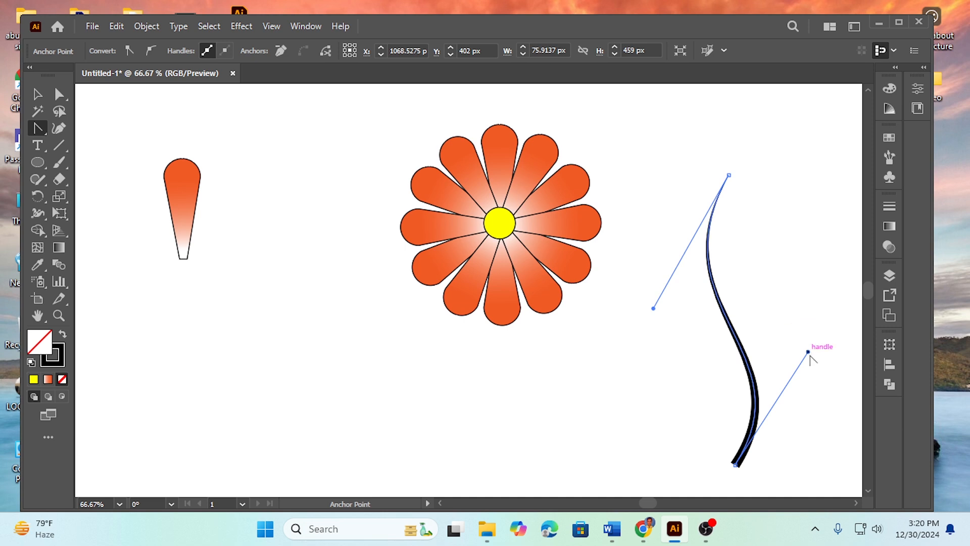
{"action": "left_click_drag", "start_coordinate": [807, 351], "coordinate": [807, 279]}
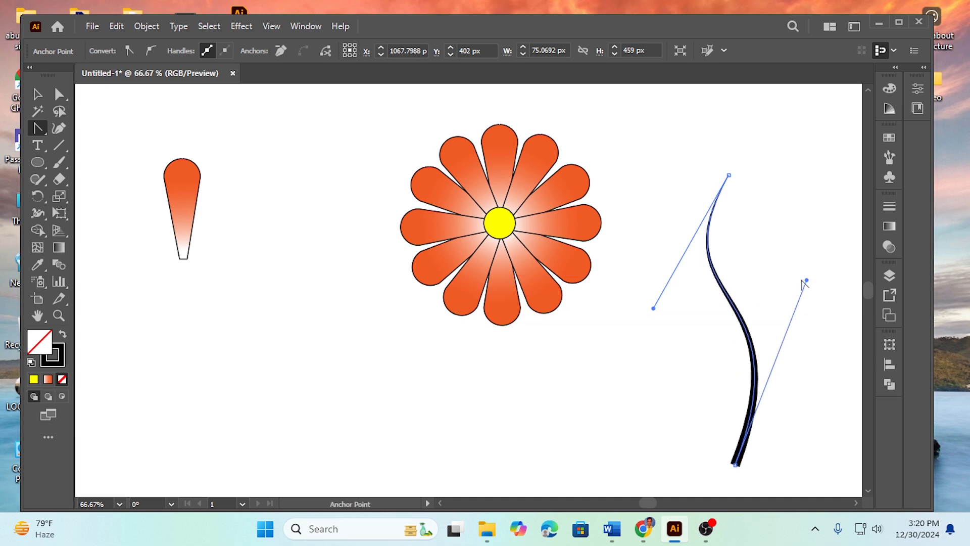
{"action": "left_click_drag", "start_coordinate": [807, 281], "coordinate": [797, 313]}
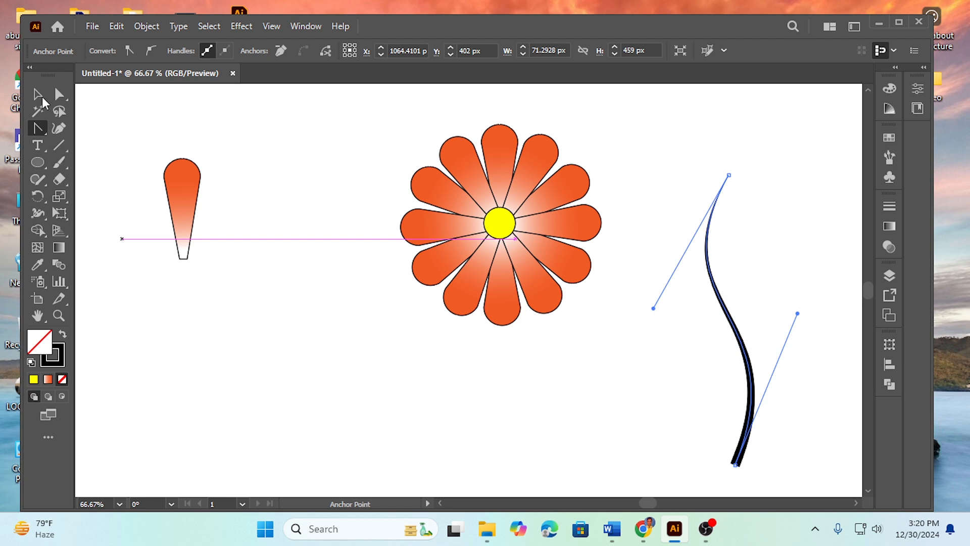
{"action": "left_click", "coordinate": [38, 95]}
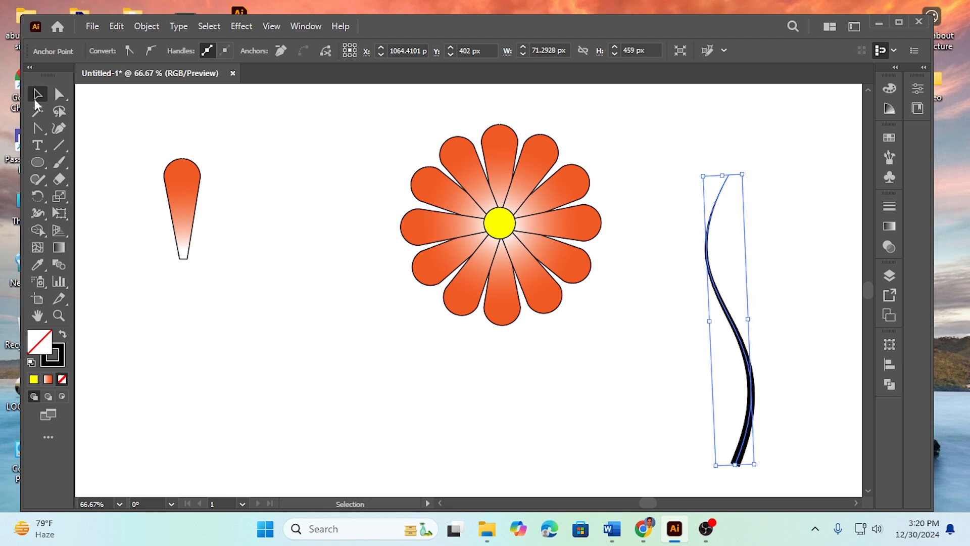
{"action": "left_click", "coordinate": [619, 412]}
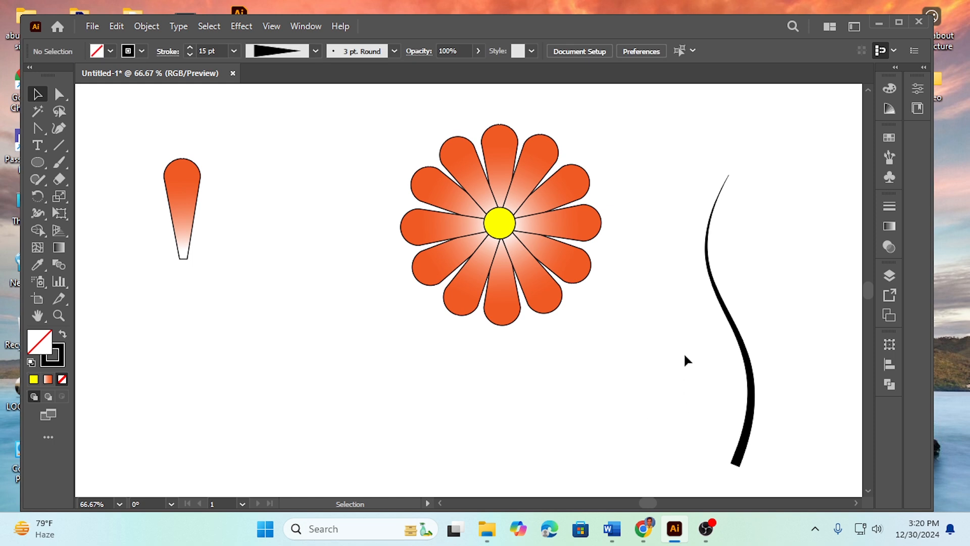
Step: Change the curved stem's stroke color to bright green
{"action": "left_click_drag", "start_coordinate": [685, 355], "coordinate": [798, 429]}
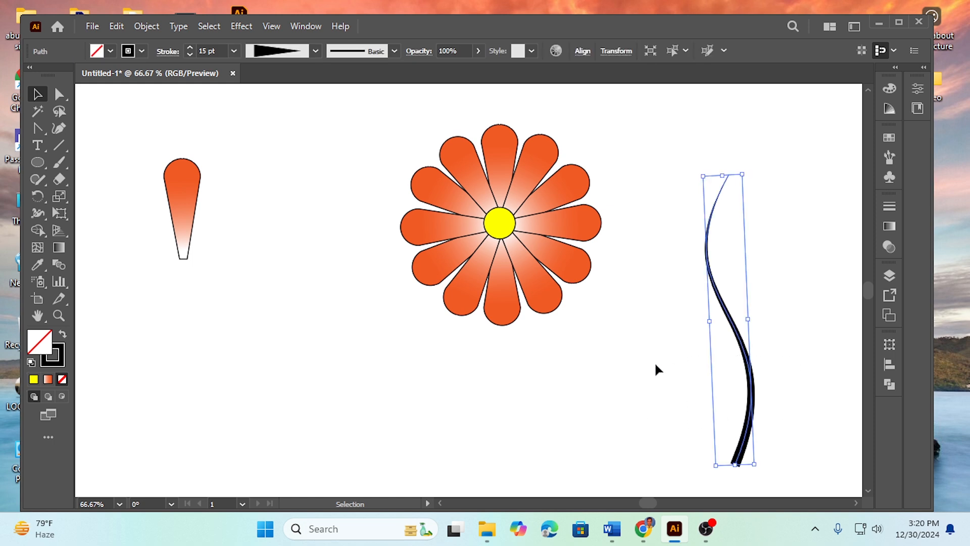
{"action": "left_click", "coordinate": [142, 50]}
{"action": "left_click", "coordinate": [69, 75]}
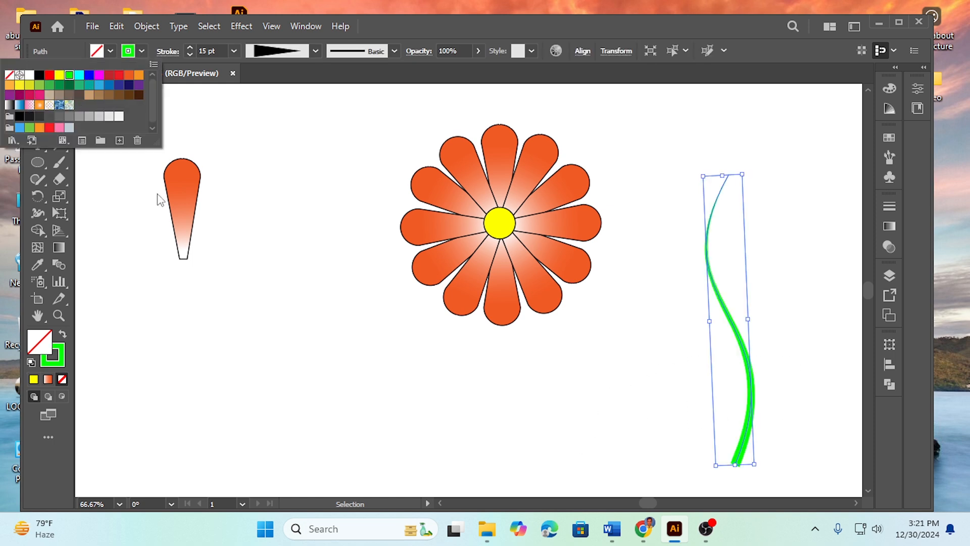
{"action": "left_click", "coordinate": [625, 414]}
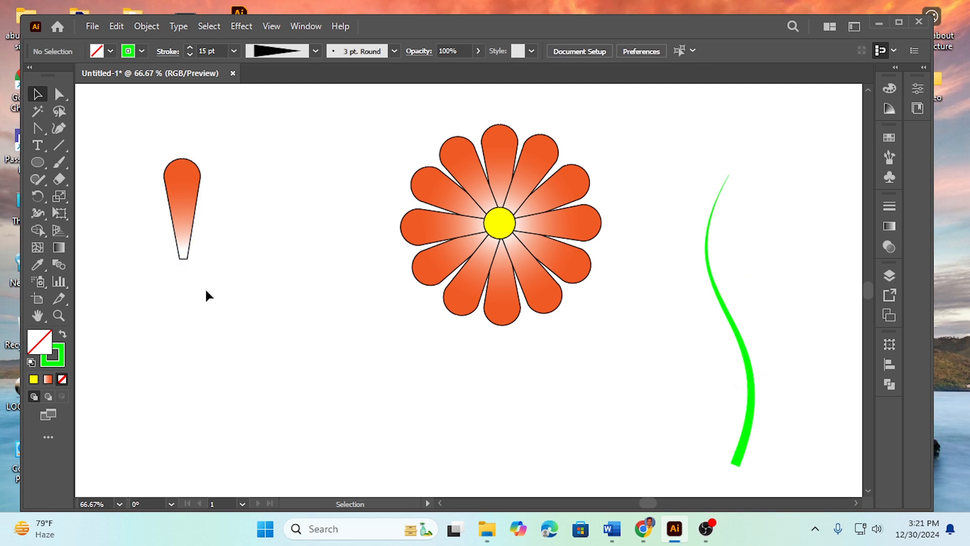
Step: Move the two dark green sample squares from outside the artboard onto its lower-left area
{"action": "key", "text": "ctrl+minus"}
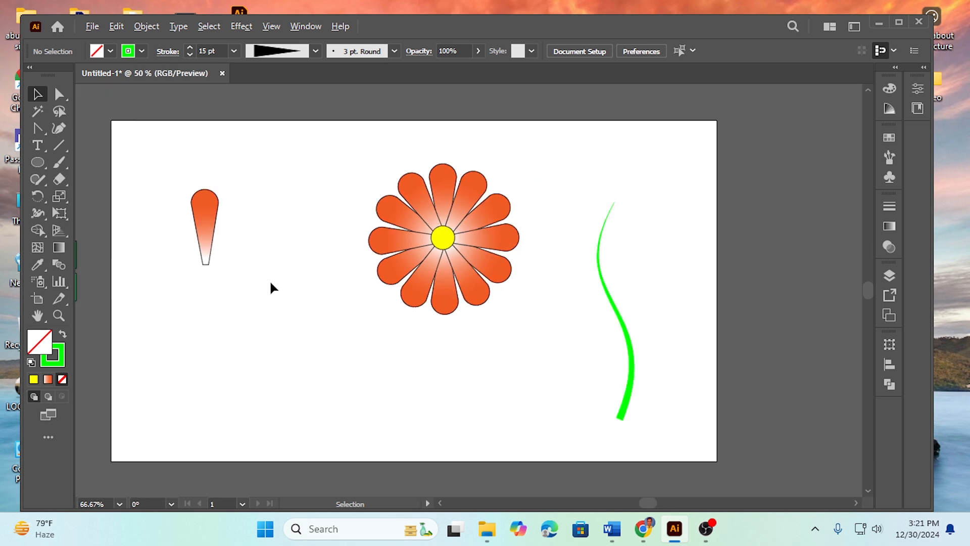
{"action": "key", "text": "ctrl+minus"}
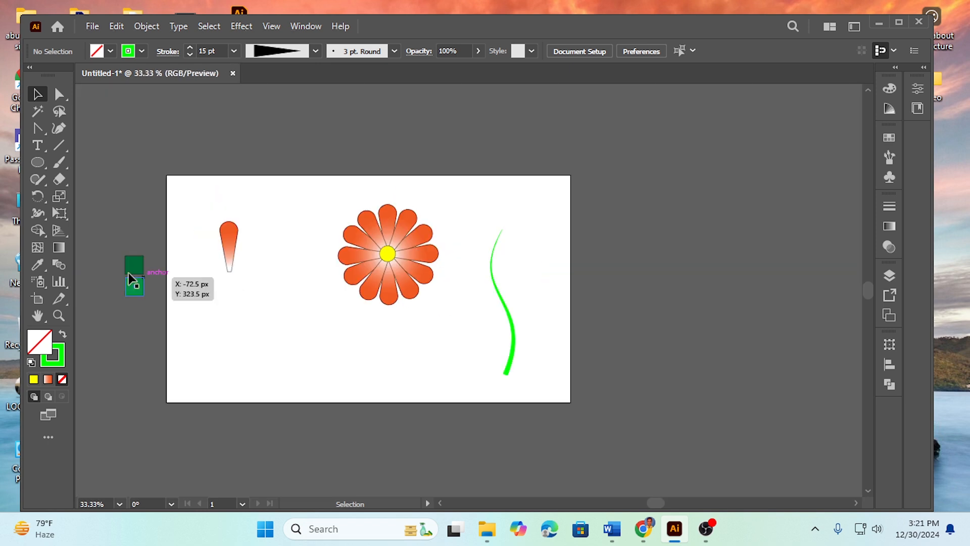
{"action": "left_click_drag", "start_coordinate": [138, 292], "coordinate": [180, 351]}
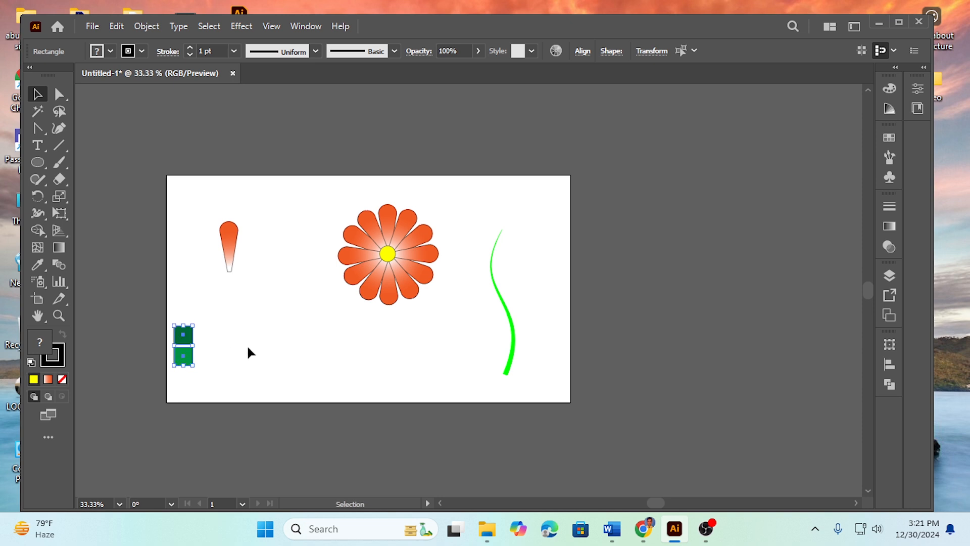
{"action": "scroll", "coordinate": [305, 350], "scroll_direction": "up", "scroll_amount": 1, "text": "alt"}
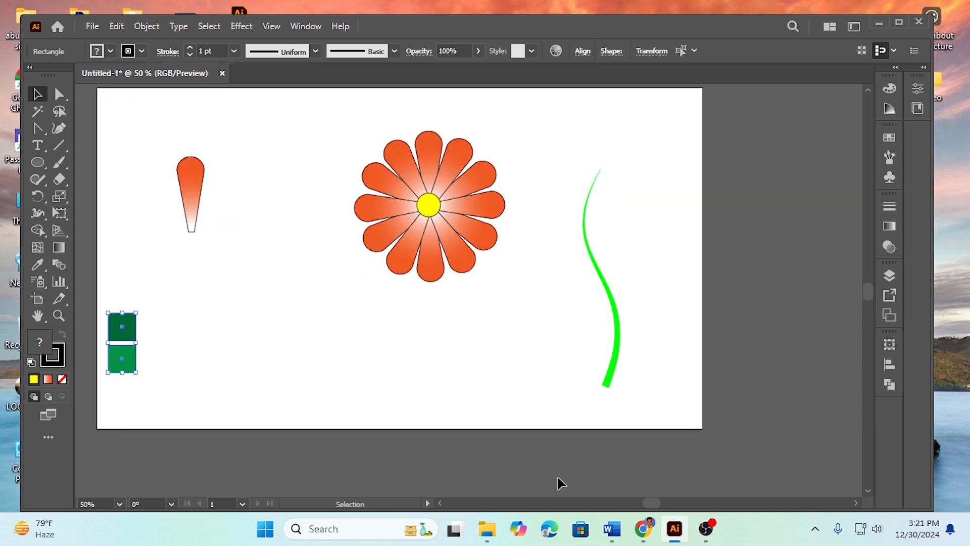
{"action": "left_click_drag", "start_coordinate": [440, 502], "coordinate": [440, 503]}
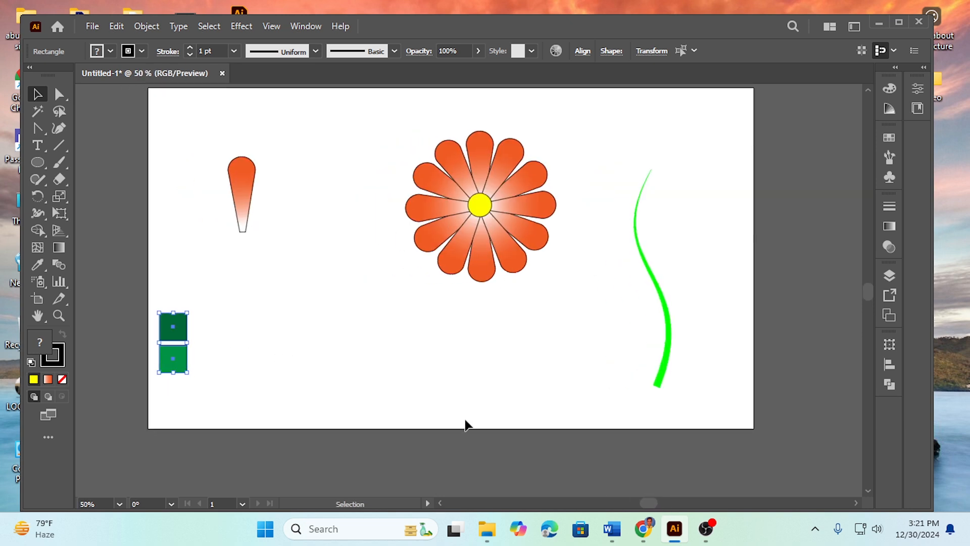
{"action": "scroll", "coordinate": [466, 419], "scroll_direction": "up", "scroll_amount": 1}
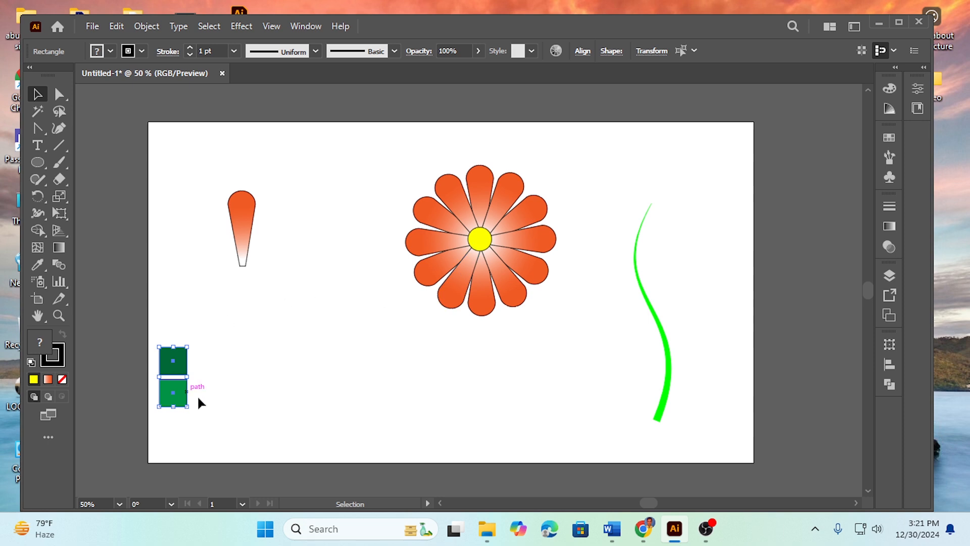
Step: Draw an unfilled circle below the single petal and duplicate it to the right so the two circles partly overlap
{"action": "right_click", "coordinate": [41, 158]}
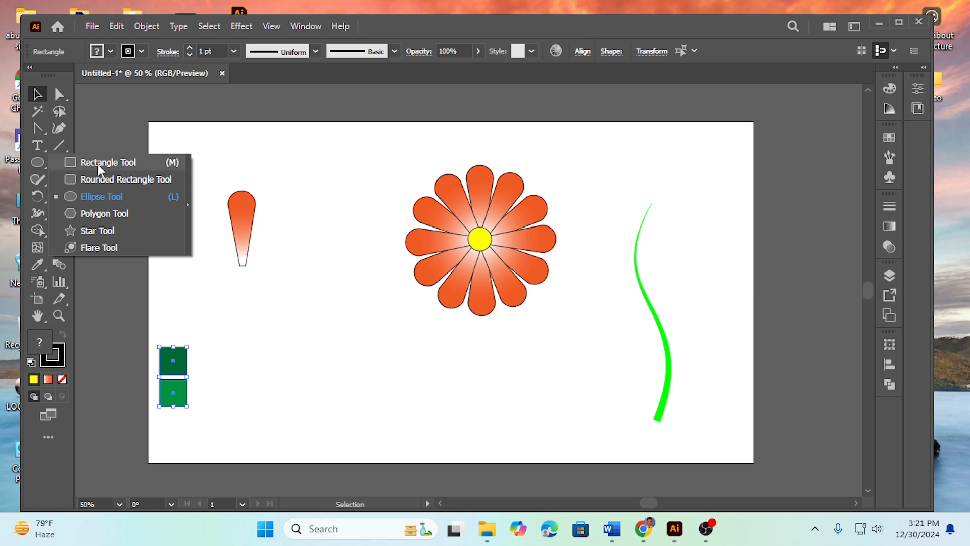
{"action": "left_click", "coordinate": [95, 193]}
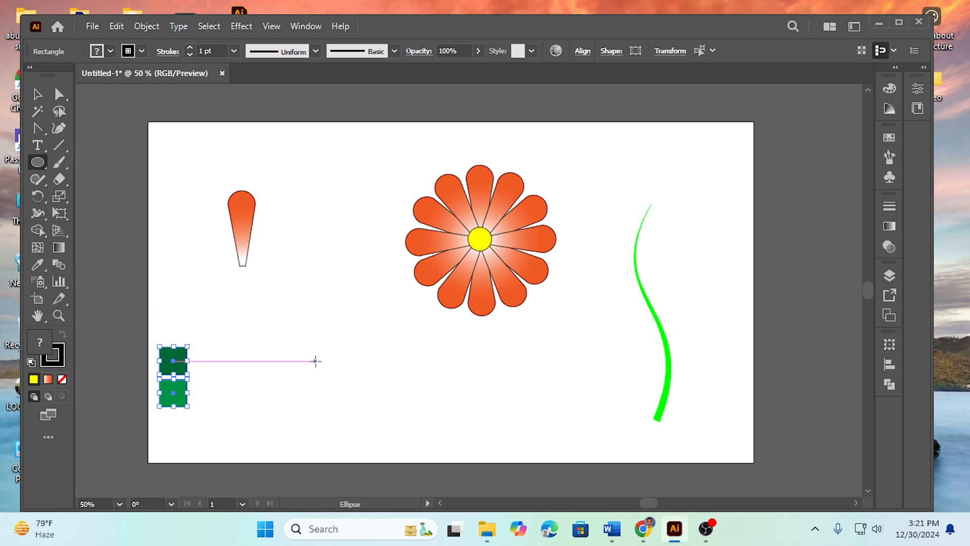
{"action": "left_click_drag", "start_coordinate": [310, 346], "coordinate": [342, 379]}
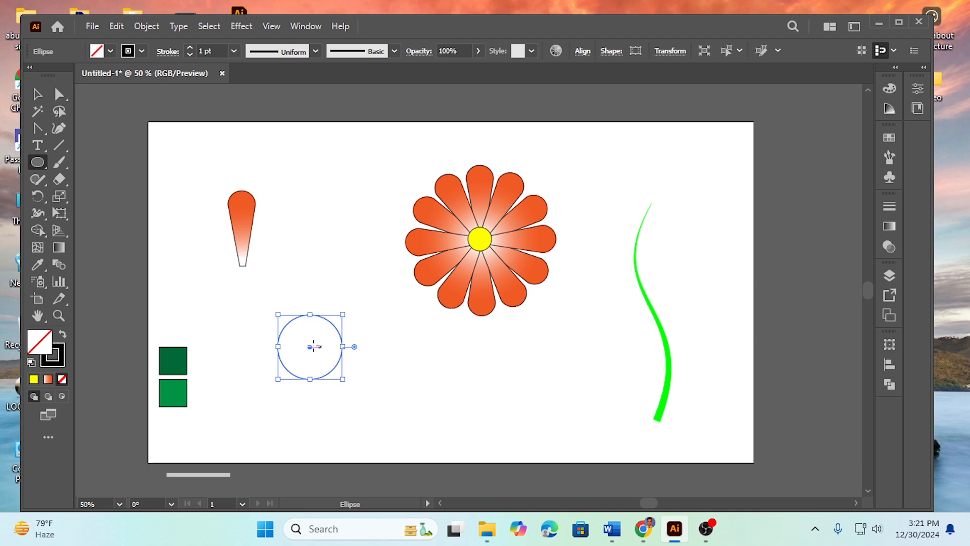
{"action": "left_click", "coordinate": [38, 94]}
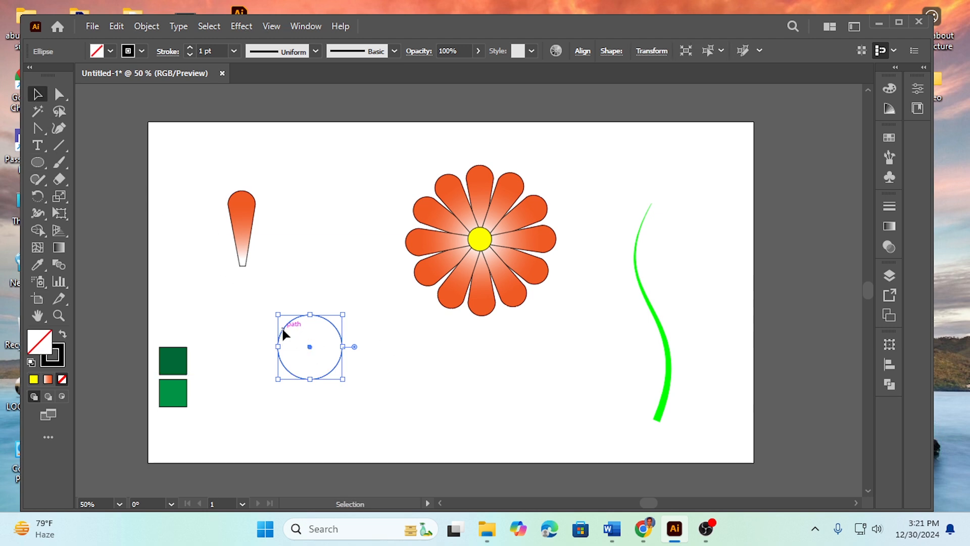
{"action": "left_click_drag", "start_coordinate": [282, 328], "coordinate": [329, 337]}
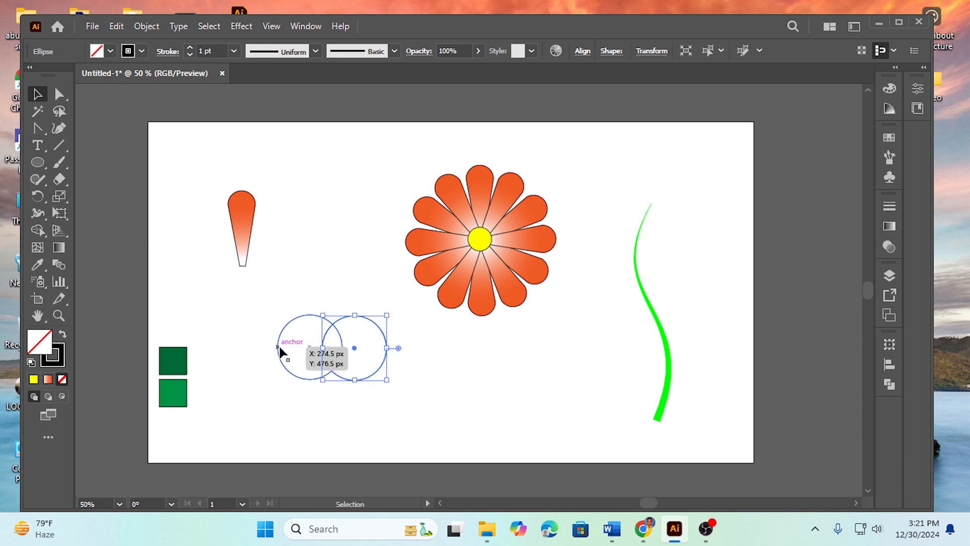
Step: Intersect the two overlapping circles with Pathfinder to leave a pointed leaf shape
{"action": "left_click_drag", "start_coordinate": [260, 306], "coordinate": [390, 399]}
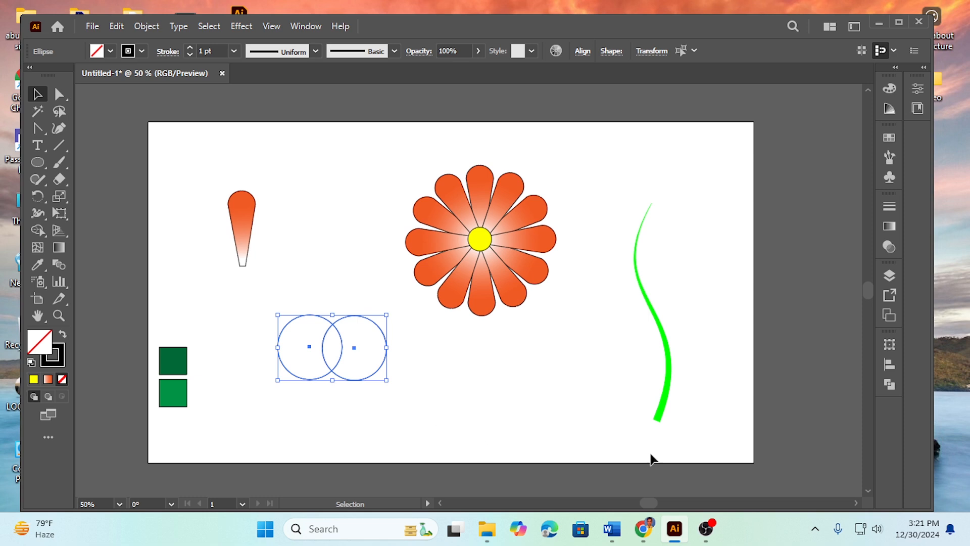
{"action": "left_click", "coordinate": [889, 384]}
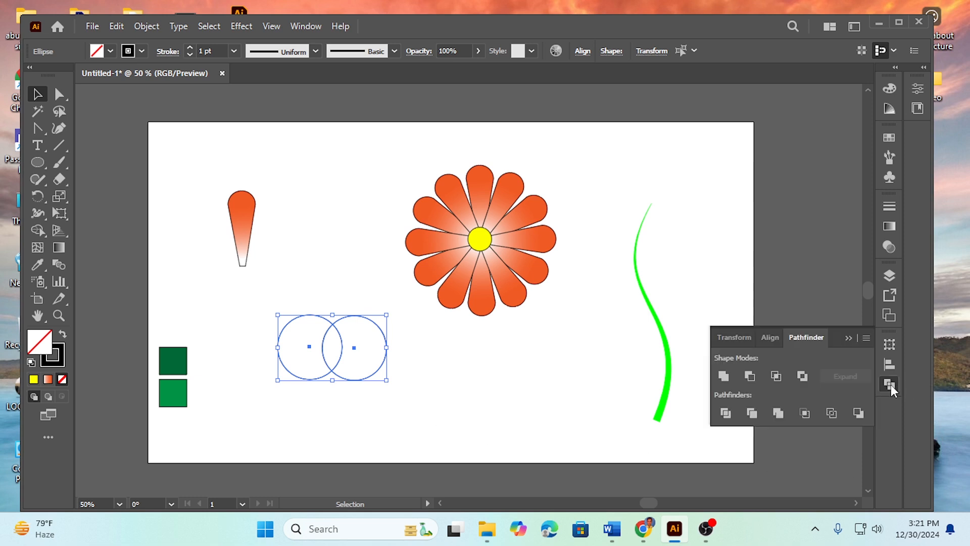
{"action": "left_click", "coordinate": [776, 376]}
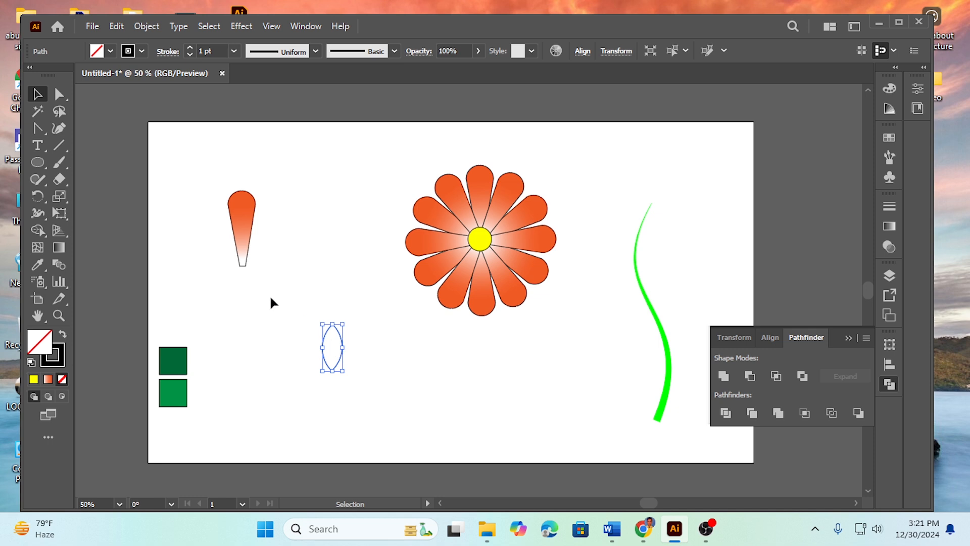
Step: Draw a vertical line segment through the leaf from its upper tip to its lower tip
{"action": "left_click", "coordinate": [60, 144]}
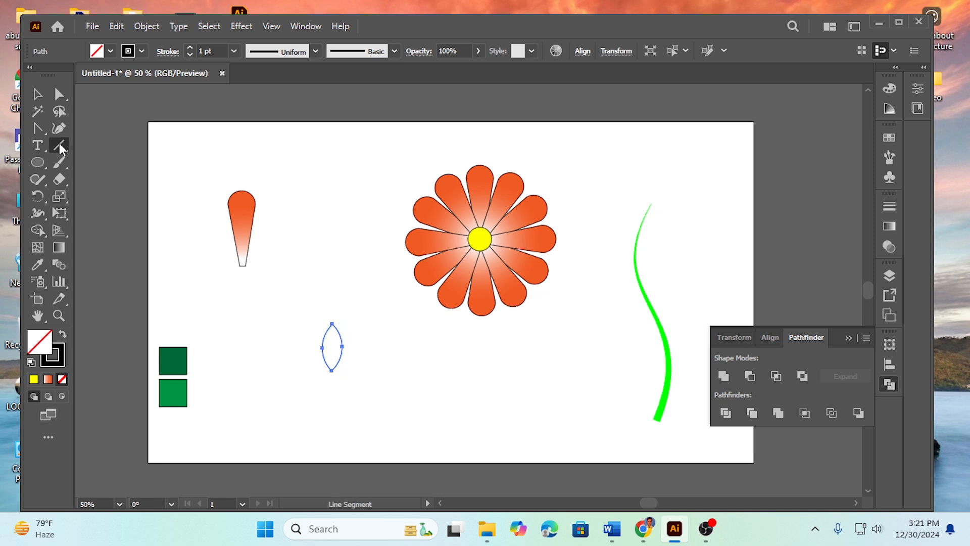
{"action": "left_click", "coordinate": [38, 97]}
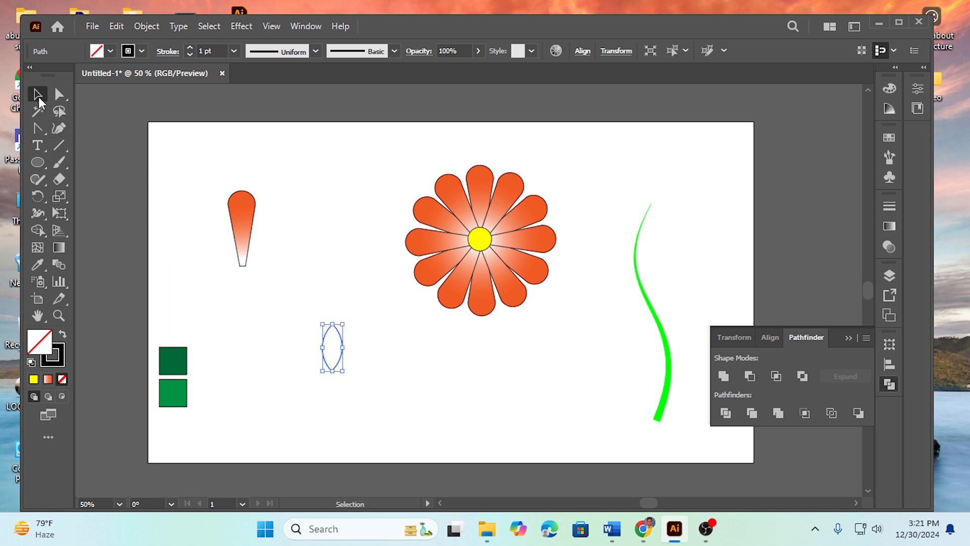
{"action": "left_click", "coordinate": [219, 306]}
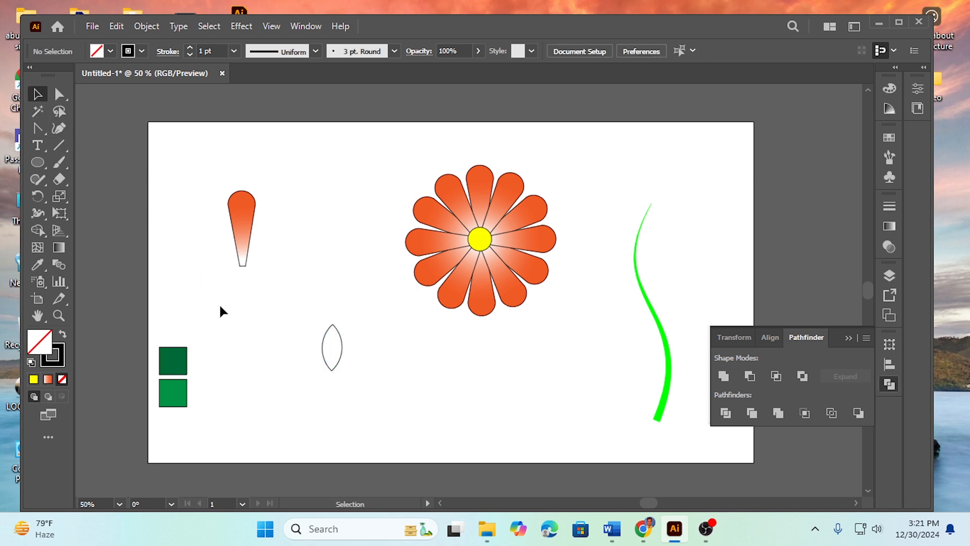
{"action": "left_click", "coordinate": [59, 142]}
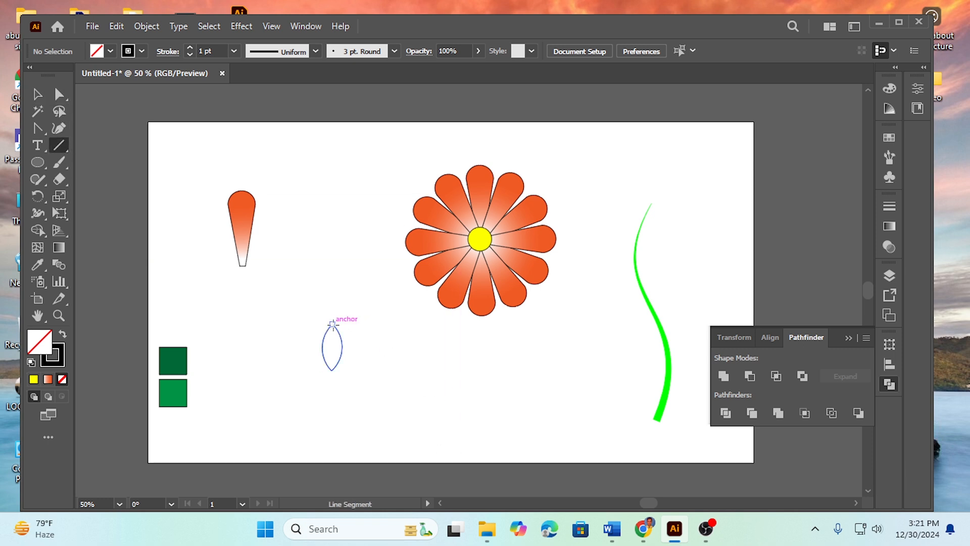
{"action": "left_click_drag", "start_coordinate": [332, 324], "coordinate": [332, 371]}
{"action": "left_click", "coordinate": [38, 95]}
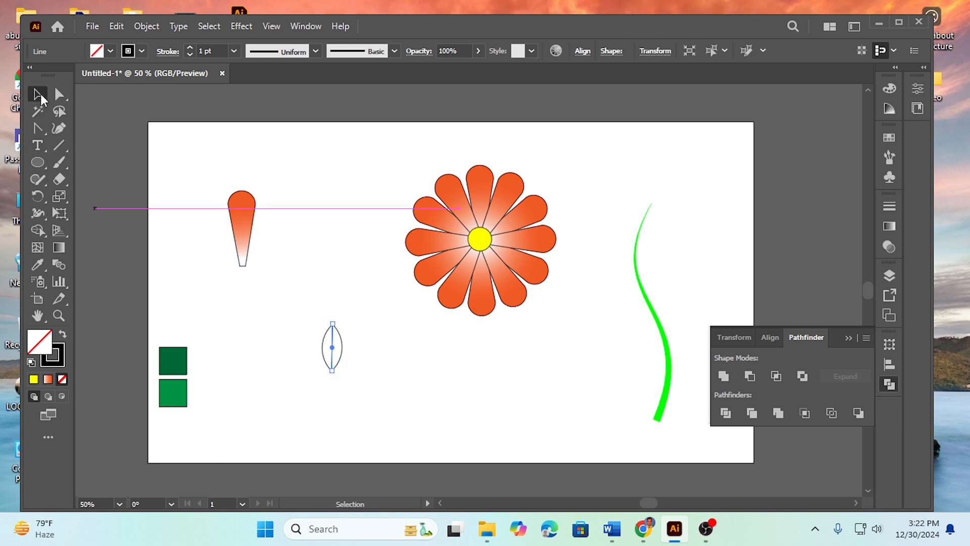
{"action": "left_click", "coordinate": [283, 330]}
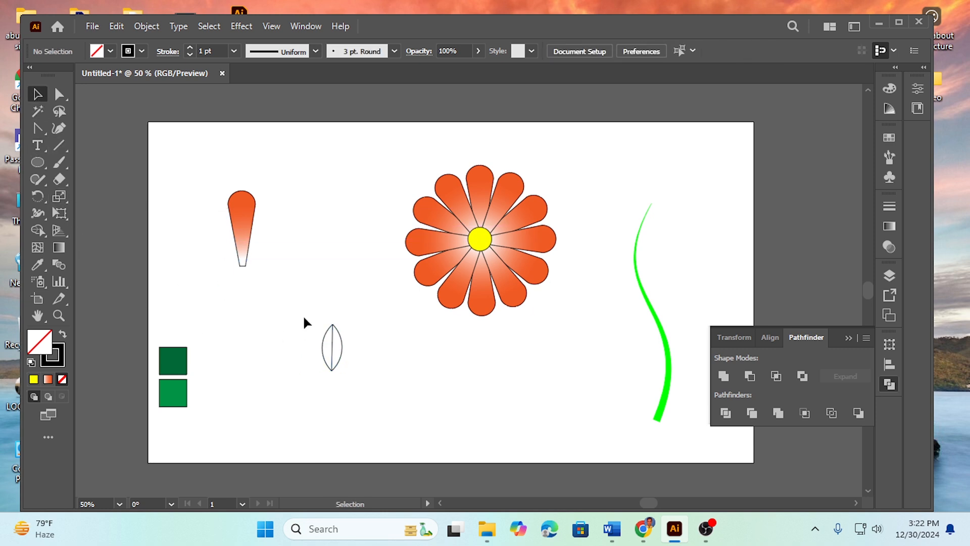
{"action": "left_click_drag", "start_coordinate": [304, 317], "coordinate": [360, 381]}
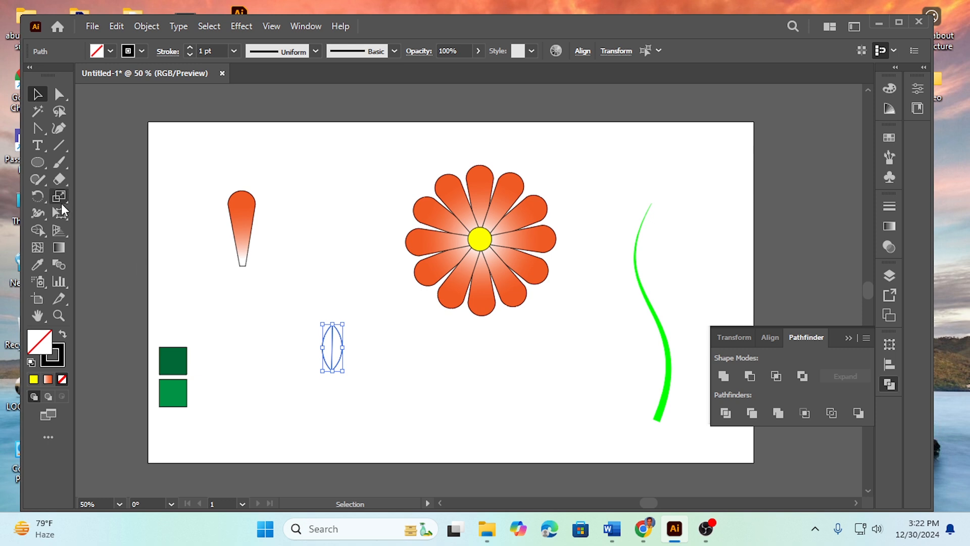
{"action": "left_click", "coordinate": [37, 228]}
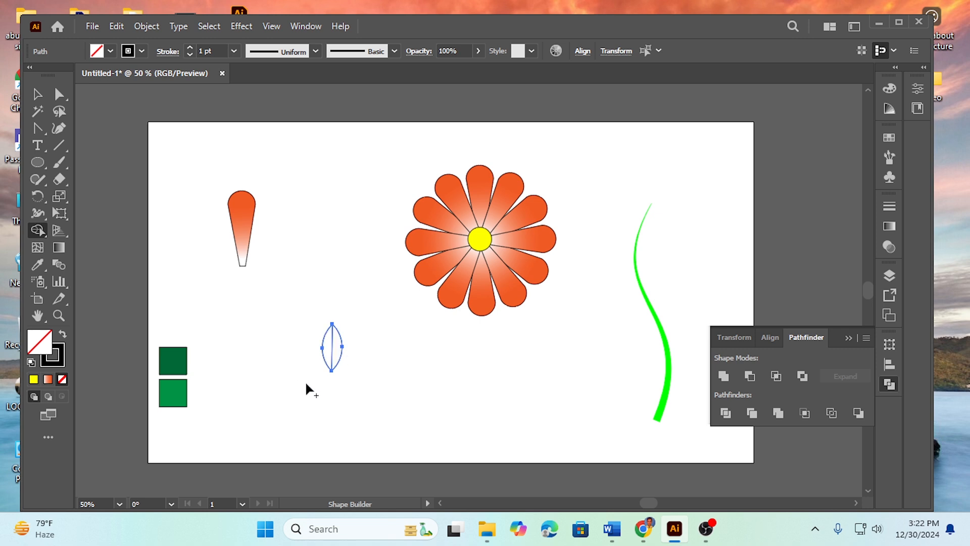
{"action": "left_click", "coordinate": [39, 93]}
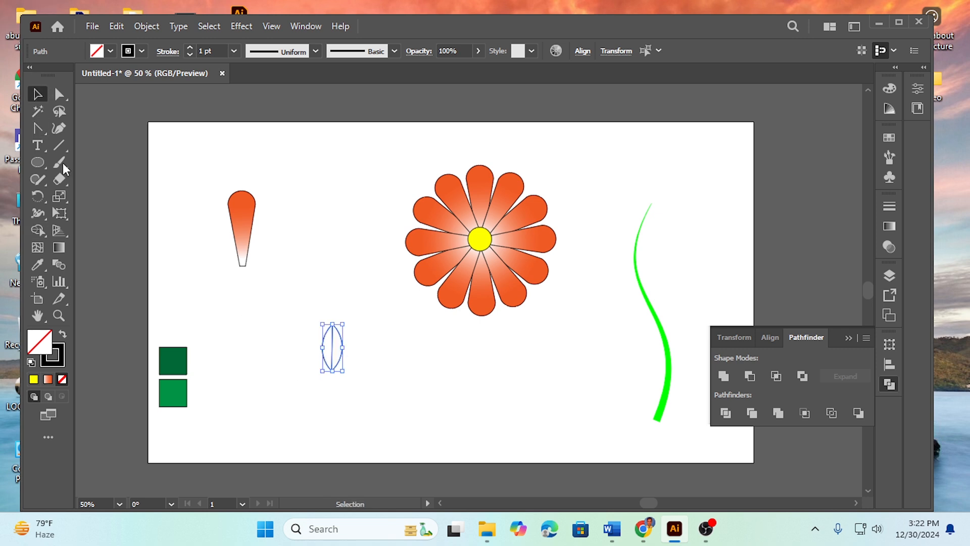
{"action": "left_click", "coordinate": [371, 351]}
Step: Extend the leaf's vertical center line beyond both its upper and lower tips
{"action": "left_click", "coordinate": [333, 348]}
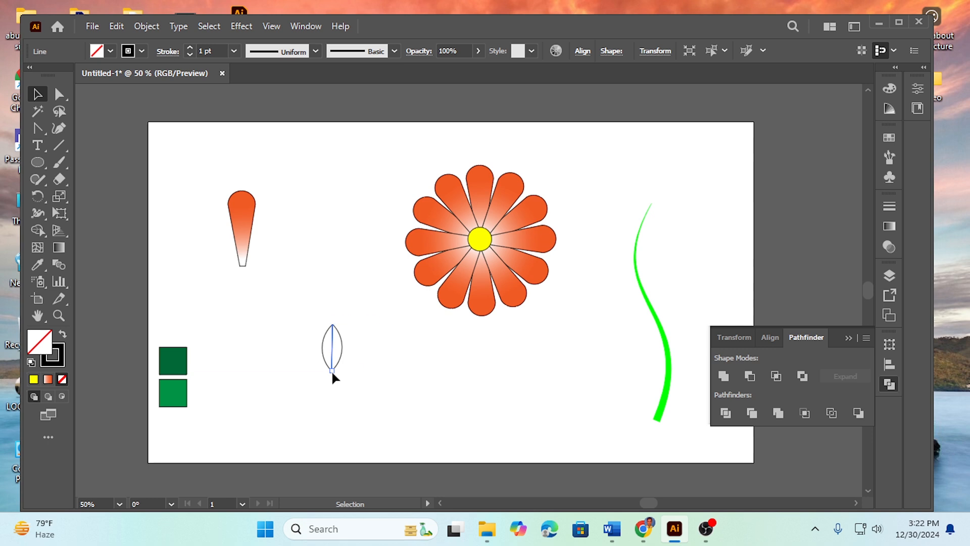
{"action": "left_click_drag", "start_coordinate": [332, 370], "coordinate": [332, 379]}
{"action": "left_click_drag", "start_coordinate": [333, 323], "coordinate": [335, 305]}
Step: Split the leaf into two halves along the center line with Shape Builder and remove the protruding line ends
{"action": "left_click_drag", "start_coordinate": [287, 301], "coordinate": [378, 381]}
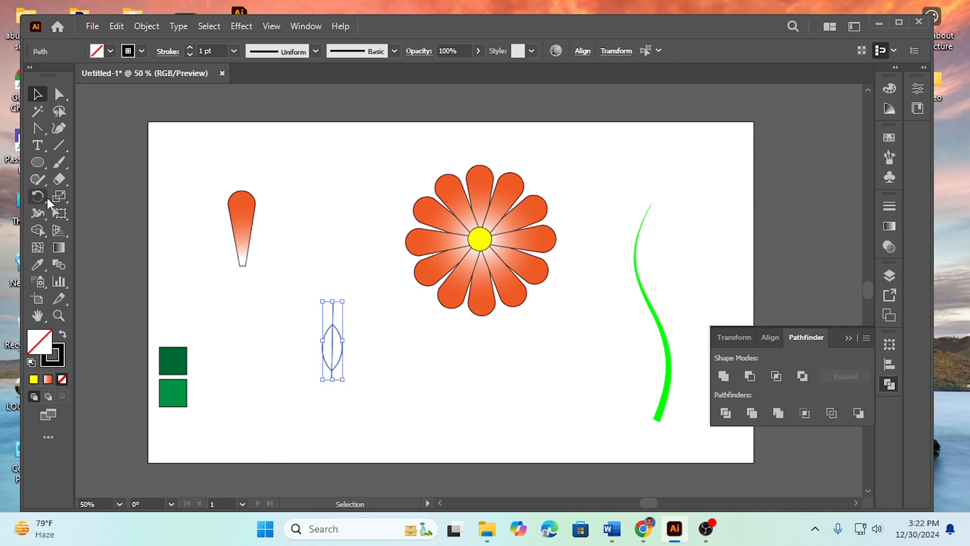
{"action": "left_click", "coordinate": [39, 230]}
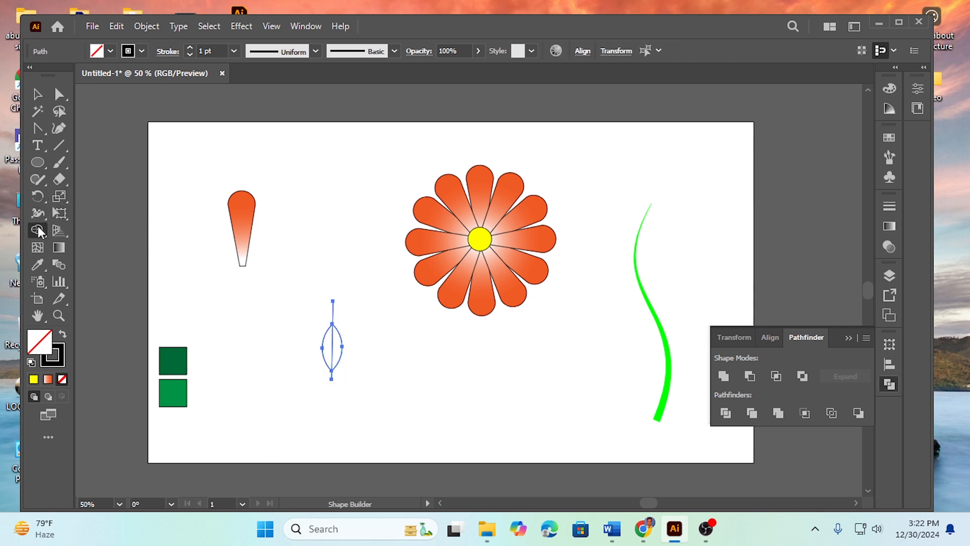
{"action": "left_click", "coordinate": [326, 350]}
{"action": "left_click", "coordinate": [335, 348]}
{"action": "left_click", "coordinate": [331, 303], "text": "alt"}
{"action": "left_click", "coordinate": [39, 97]}
{"action": "left_click", "coordinate": [289, 382]}
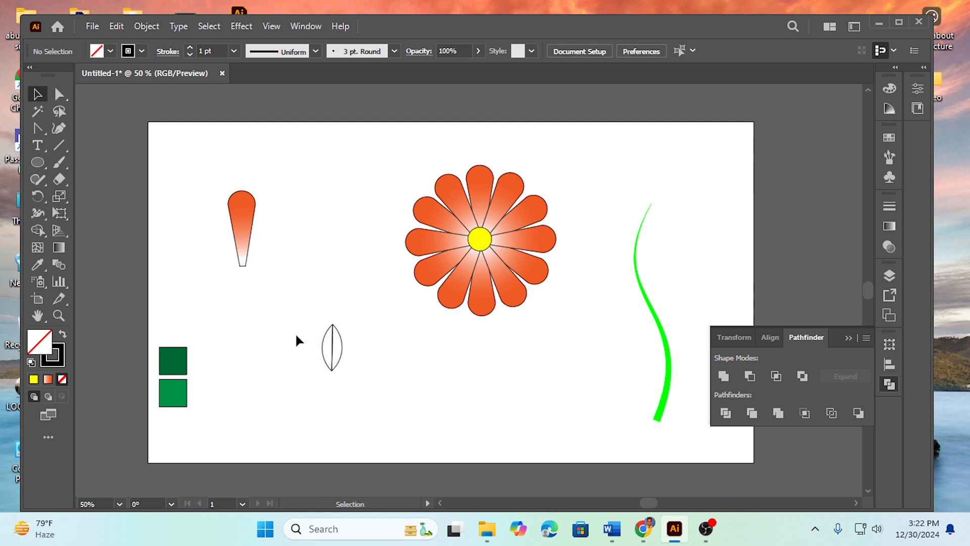
Step: Fill the left half of the leaf with the darker green sampled from the upper square
{"action": "left_click_drag", "start_coordinate": [324, 348], "coordinate": [324, 349]}
{"action": "left_click", "coordinate": [339, 352]}
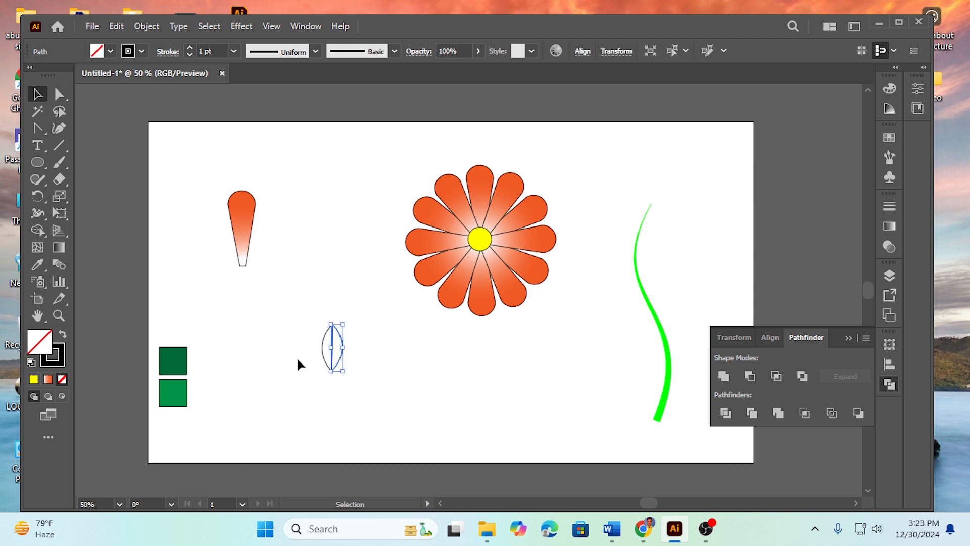
{"action": "left_click", "coordinate": [290, 334]}
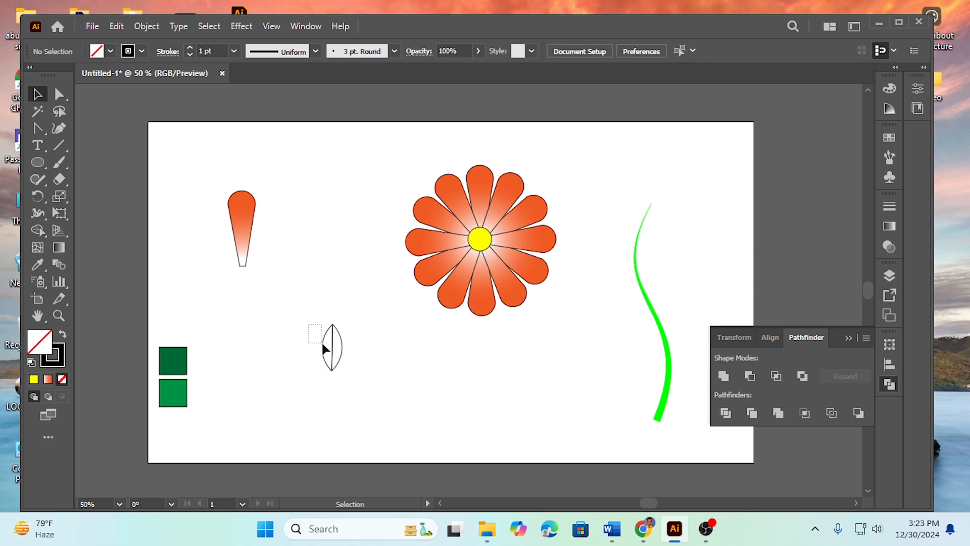
{"action": "left_click_drag", "start_coordinate": [326, 346], "coordinate": [327, 346]}
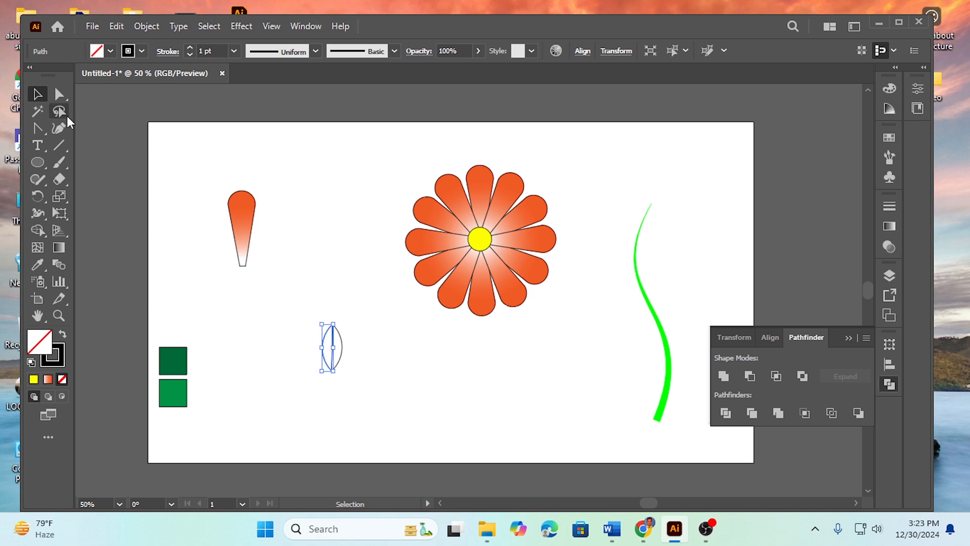
{"action": "left_click", "coordinate": [41, 263]}
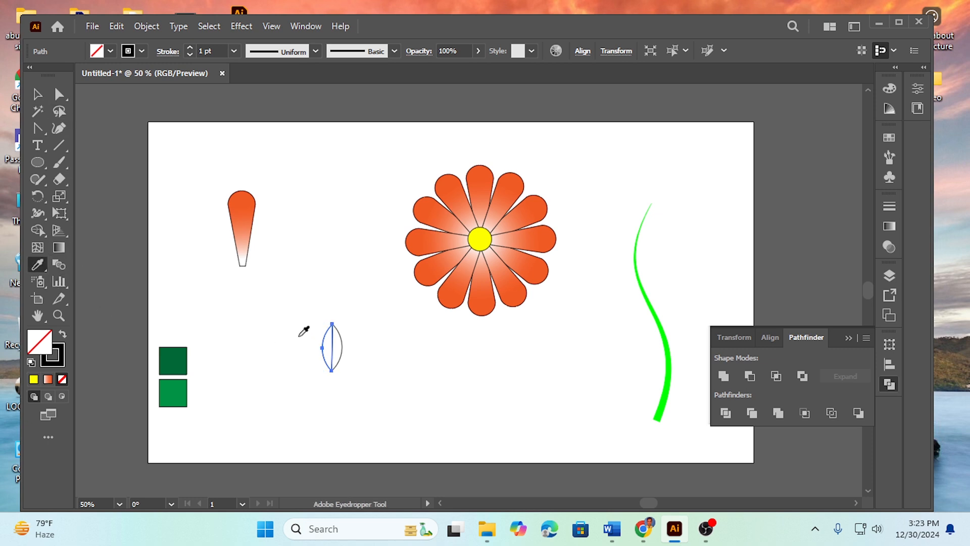
{"action": "left_click", "coordinate": [181, 353]}
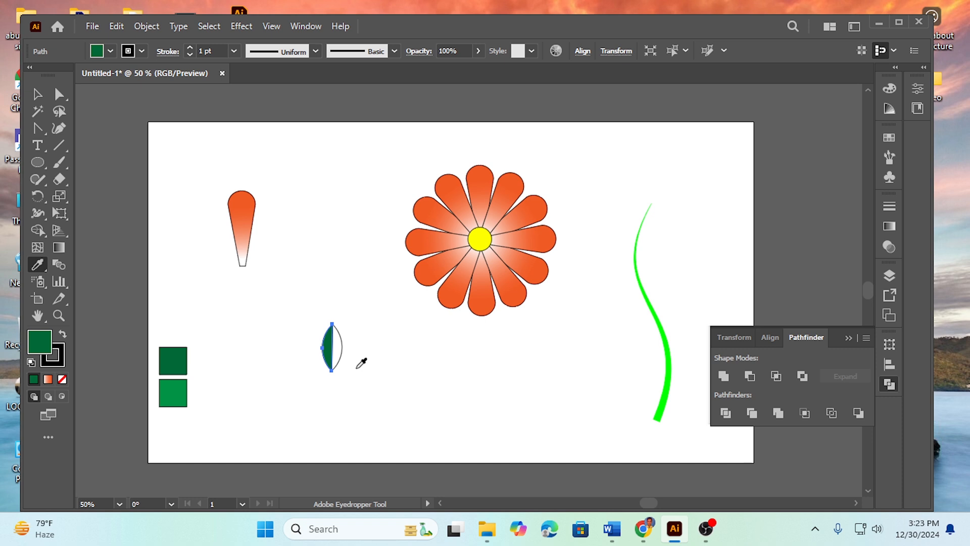
Step: Fill the right half of the leaf with the lighter green sampled from the lower square
{"action": "key", "text": "ctrl"}
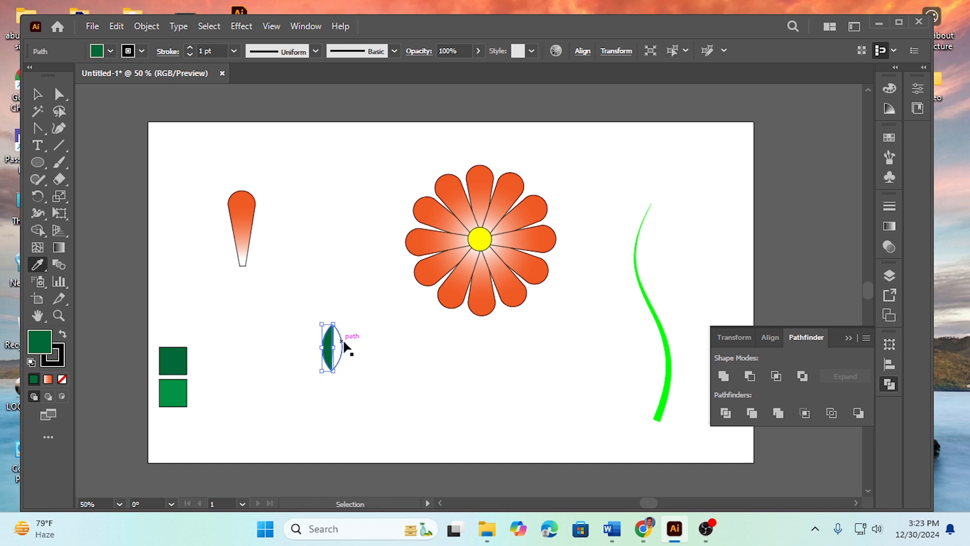
{"action": "left_click", "coordinate": [344, 342], "text": "ctrl"}
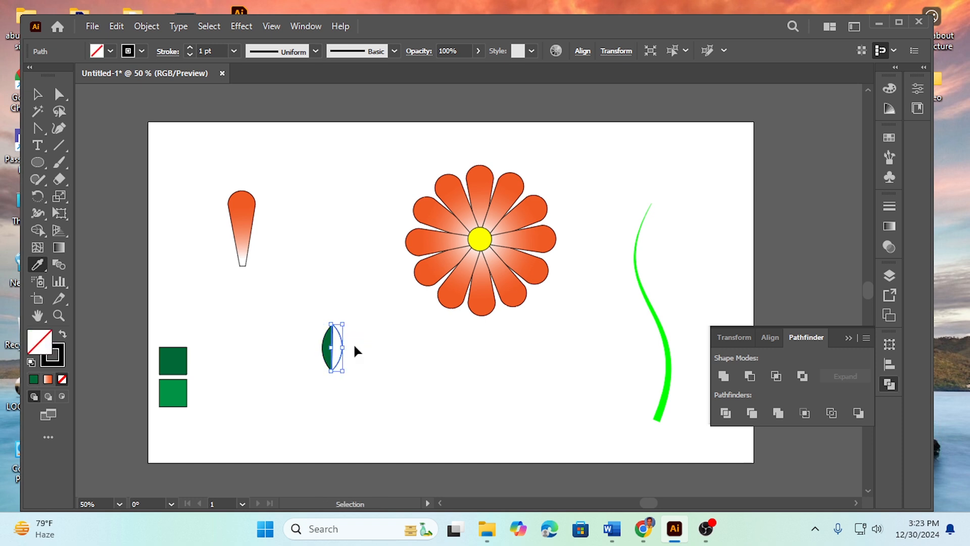
{"action": "left_click", "coordinate": [175, 392]}
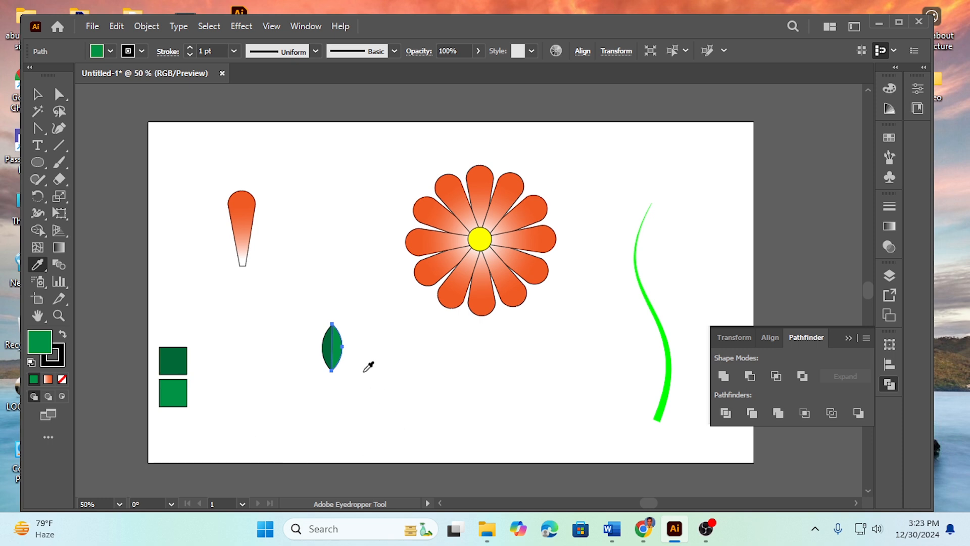
{"action": "left_click", "coordinate": [38, 97]}
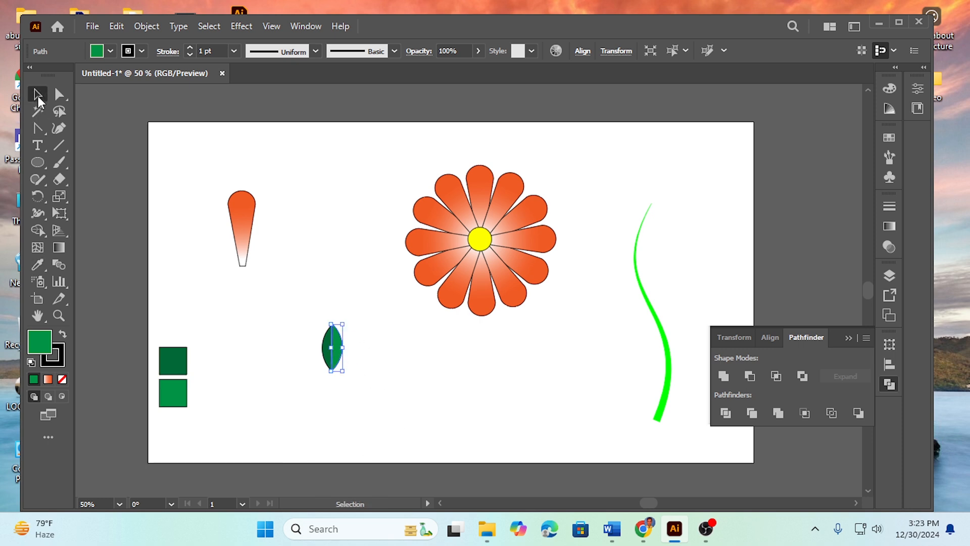
{"action": "left_click", "coordinate": [246, 334]}
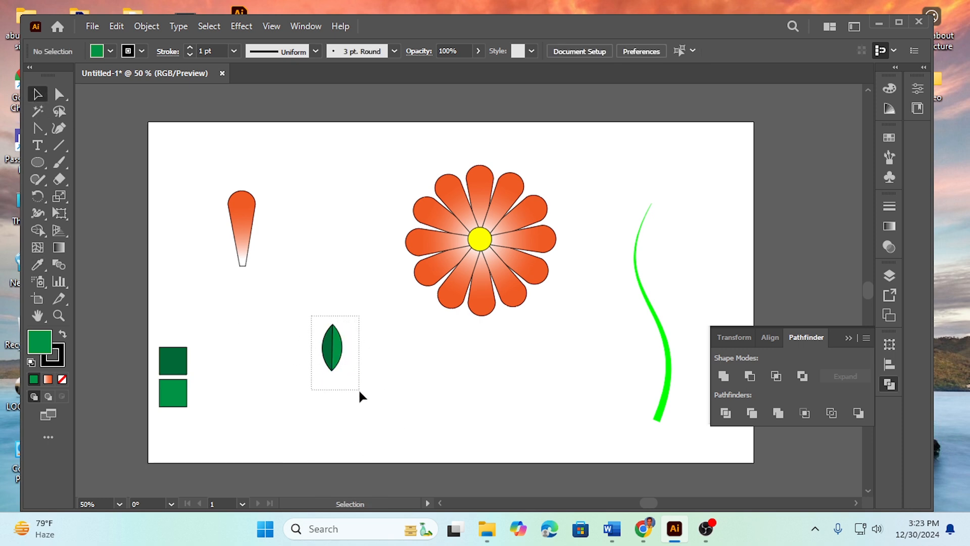
Step: Stretch the leaf slightly downward and group its two halves
{"action": "left_click_drag", "start_coordinate": [359, 391], "coordinate": [333, 383]}
{"action": "left_click", "coordinate": [286, 360]}
{"action": "left_click_drag", "start_coordinate": [291, 338], "coordinate": [367, 378]}
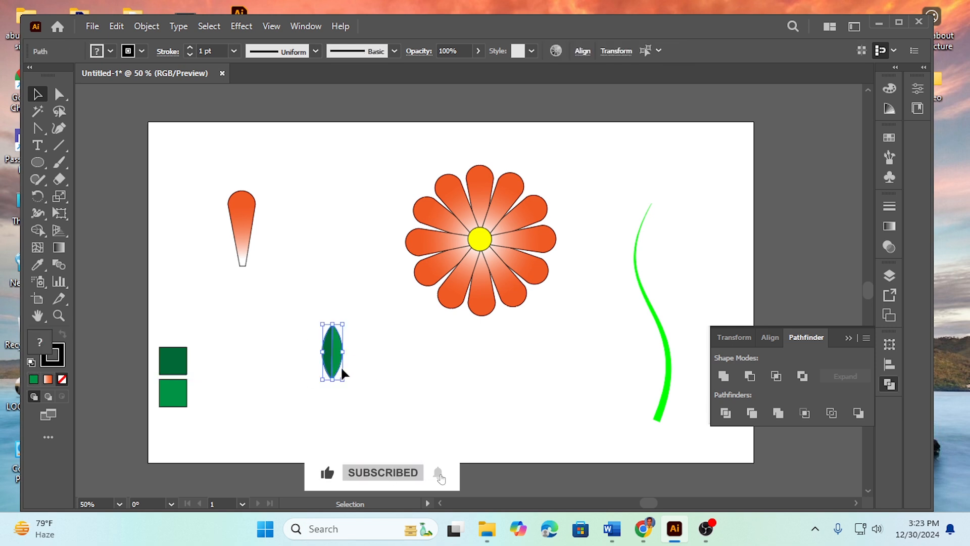
{"action": "right_click", "coordinate": [343, 374]}
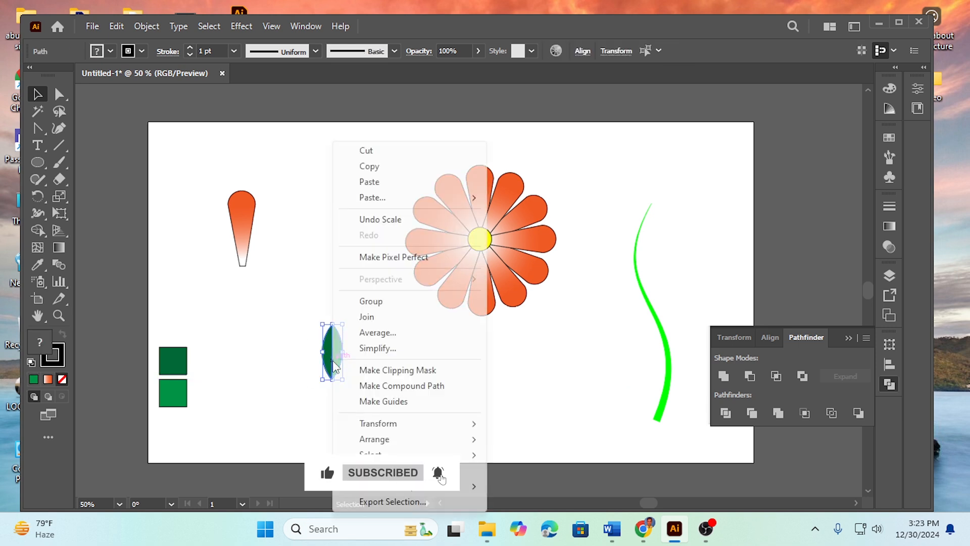
{"action": "left_click", "coordinate": [375, 303]}
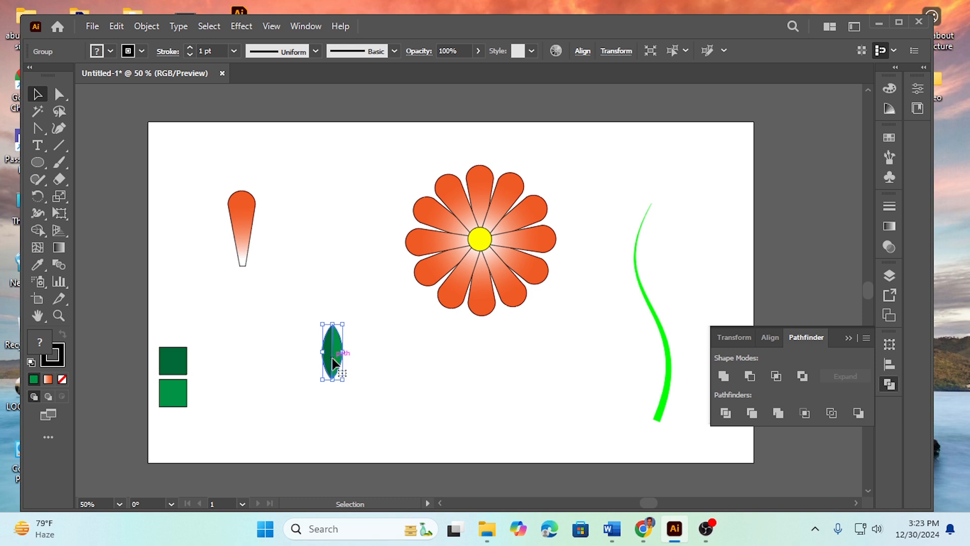
{"action": "left_click", "coordinate": [378, 355]}
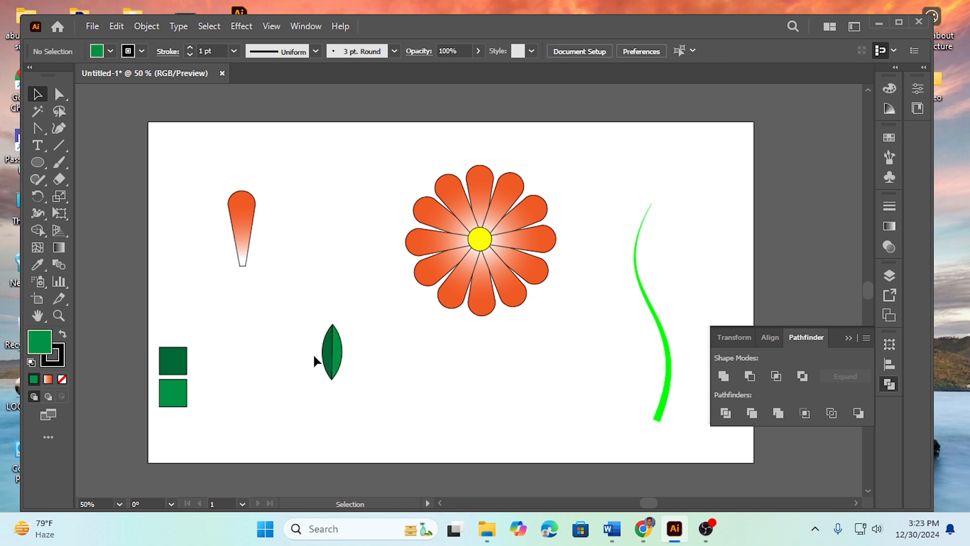
Step: Duplicate the grouped leaf to the right, tilting the copy's upper tip left and the original's upper tip right
{"action": "left_click_drag", "start_coordinate": [307, 365], "coordinate": [368, 382]}
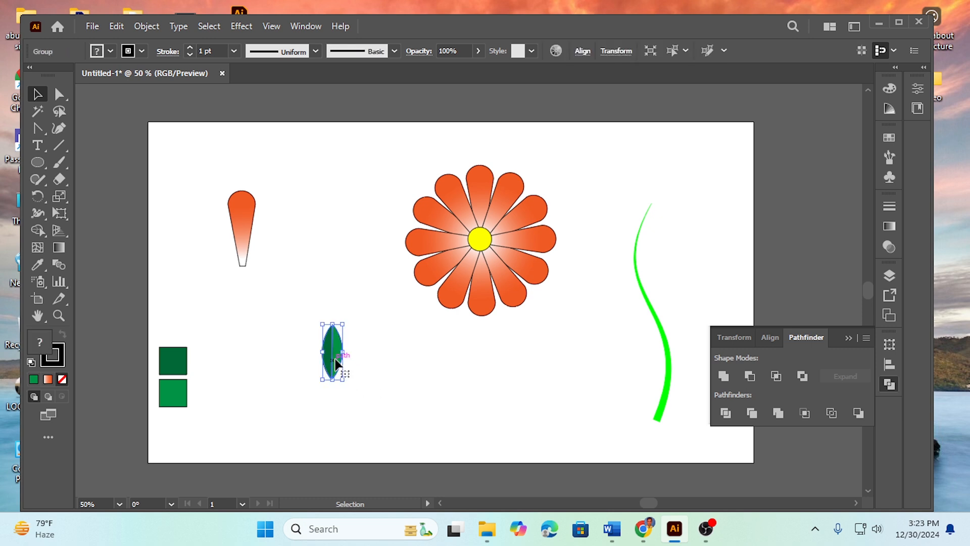
{"action": "left_click_drag", "start_coordinate": [335, 357], "coordinate": [456, 397]}
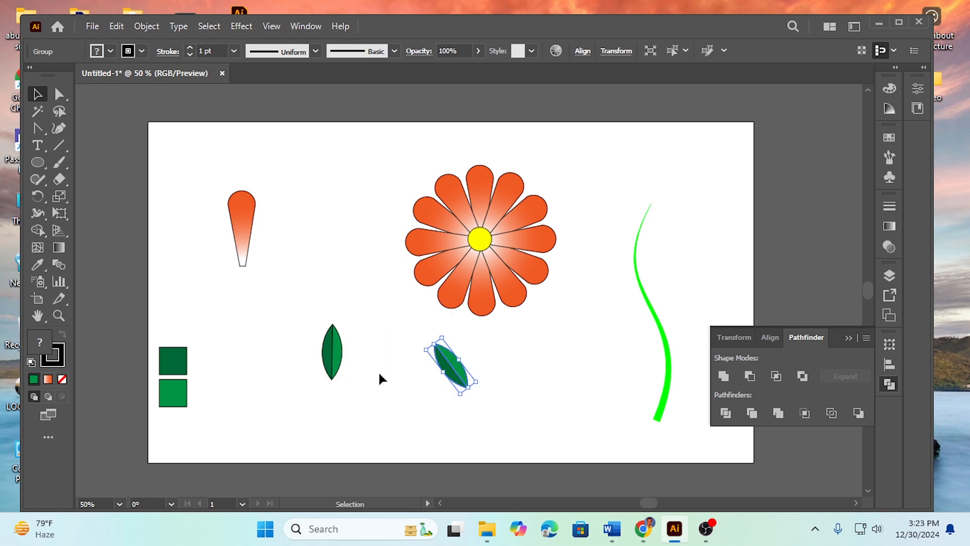
{"action": "left_click", "coordinate": [331, 361]}
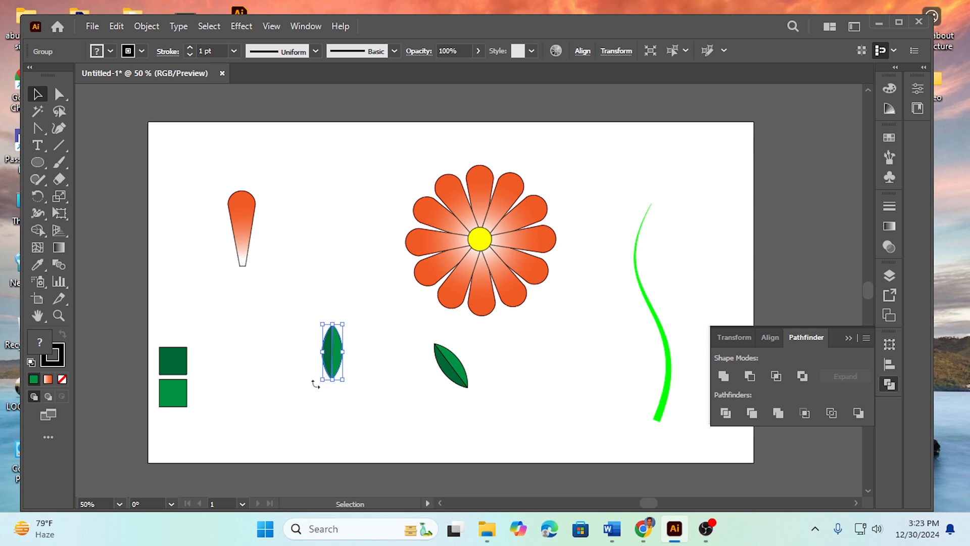
{"action": "left_click_drag", "start_coordinate": [315, 384], "coordinate": [467, 391]}
{"action": "key", "text": "ctrl+z"}
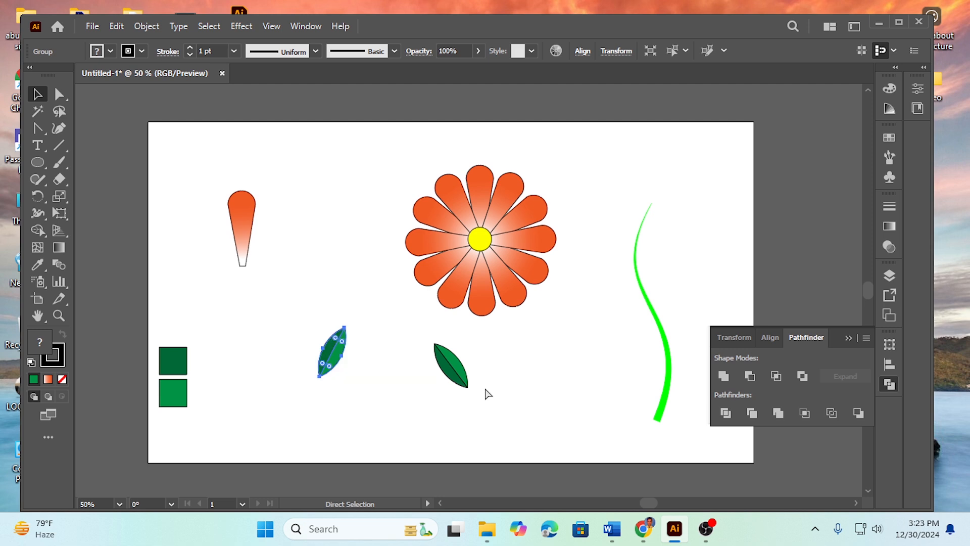
Step: Attach the right-tilted leaf to the right side of the stem and the left-tilted leaf lower on its left side
{"action": "left_click_drag", "start_coordinate": [332, 360], "coordinate": [676, 321]}
{"action": "left_click_drag", "start_coordinate": [514, 401], "coordinate": [513, 401]}
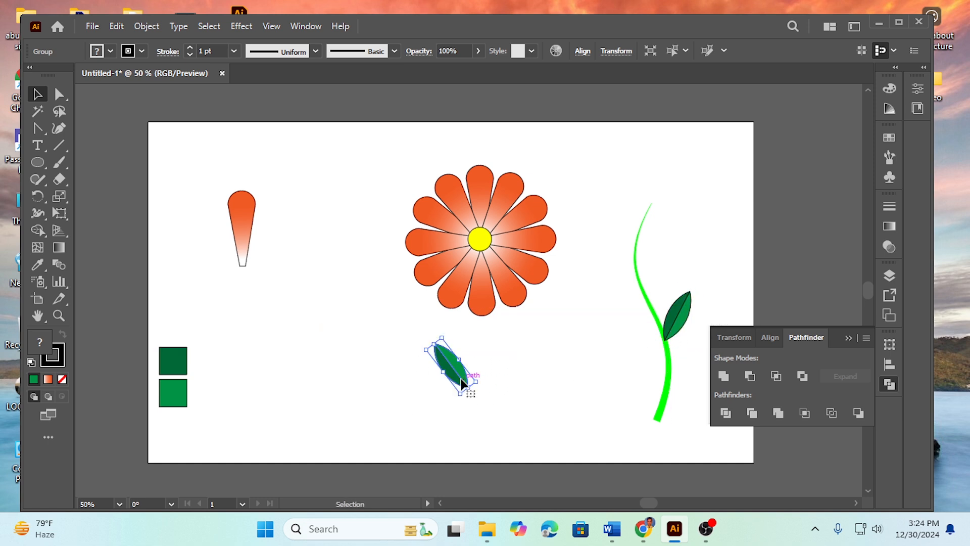
{"action": "left_click_drag", "start_coordinate": [460, 385], "coordinate": [655, 383]}
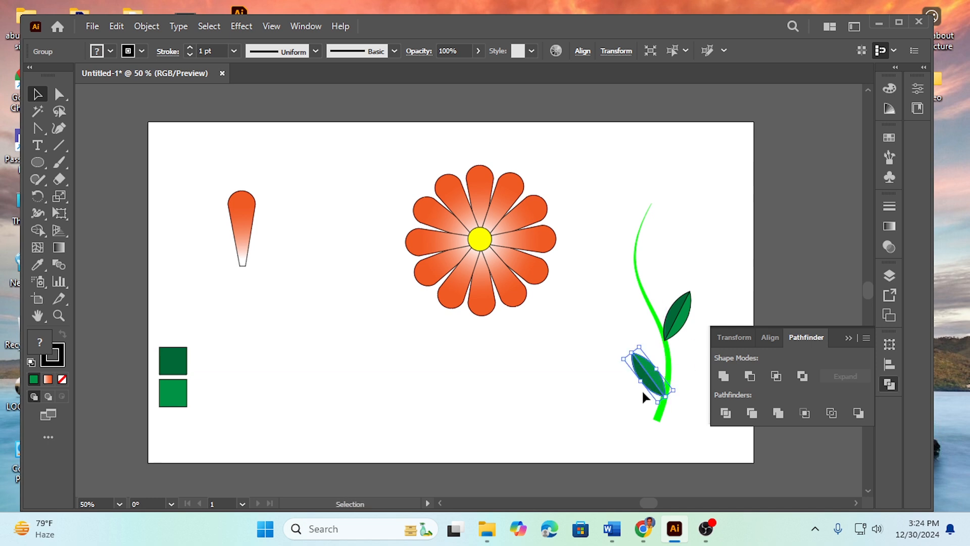
{"action": "left_click", "coordinate": [589, 389]}
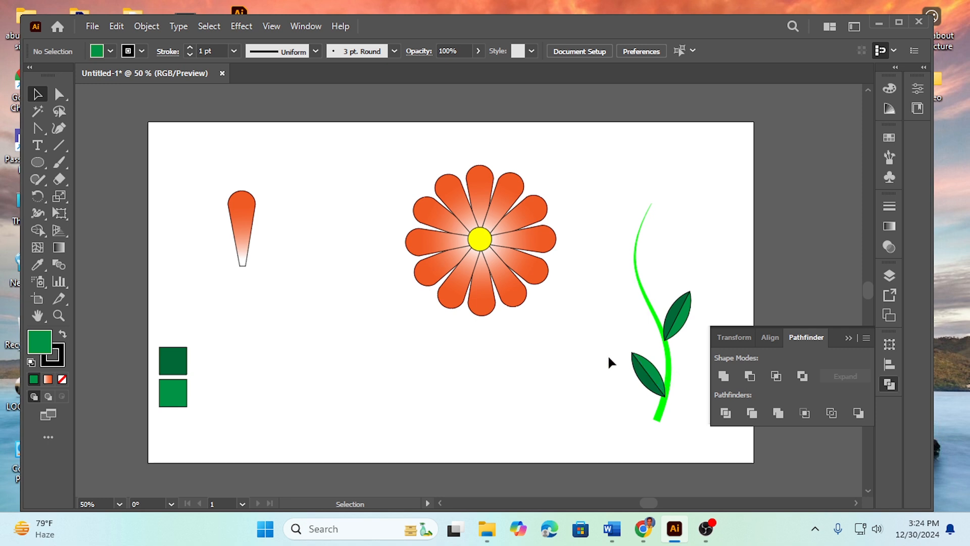
Step: Send the stem and both leaves to the back of the stacking order
{"action": "left_click_drag", "start_coordinate": [602, 317], "coordinate": [698, 392]}
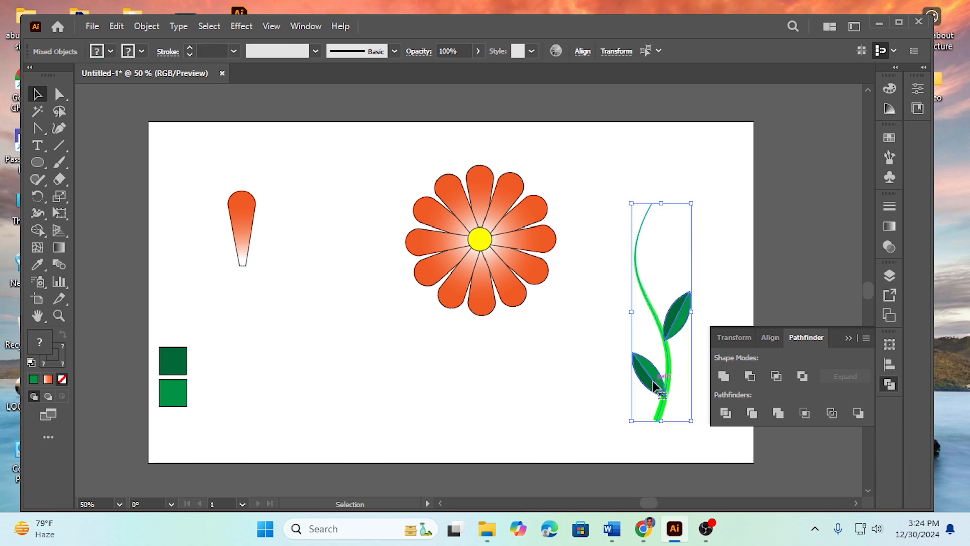
{"action": "right_click", "coordinate": [653, 381]}
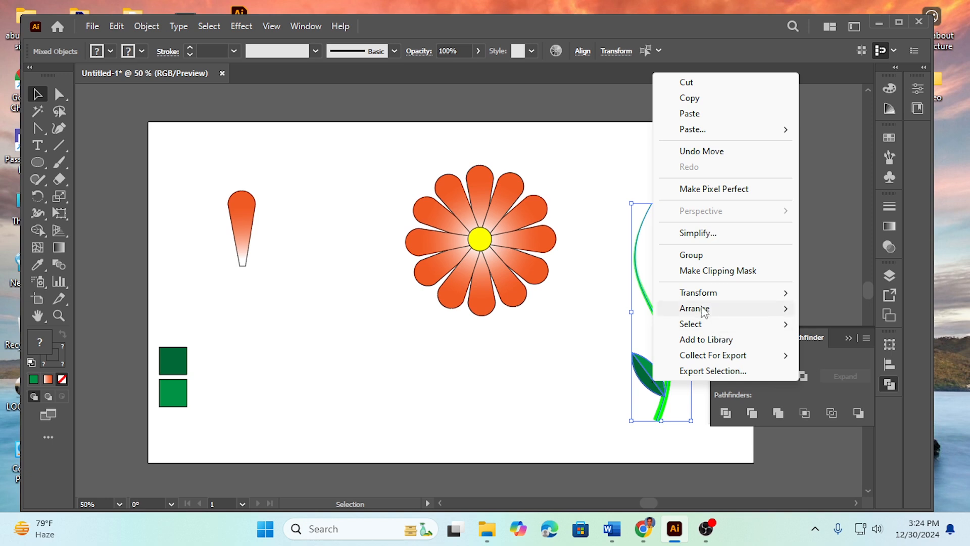
{"action": "mouse_move", "coordinate": [709, 315]}
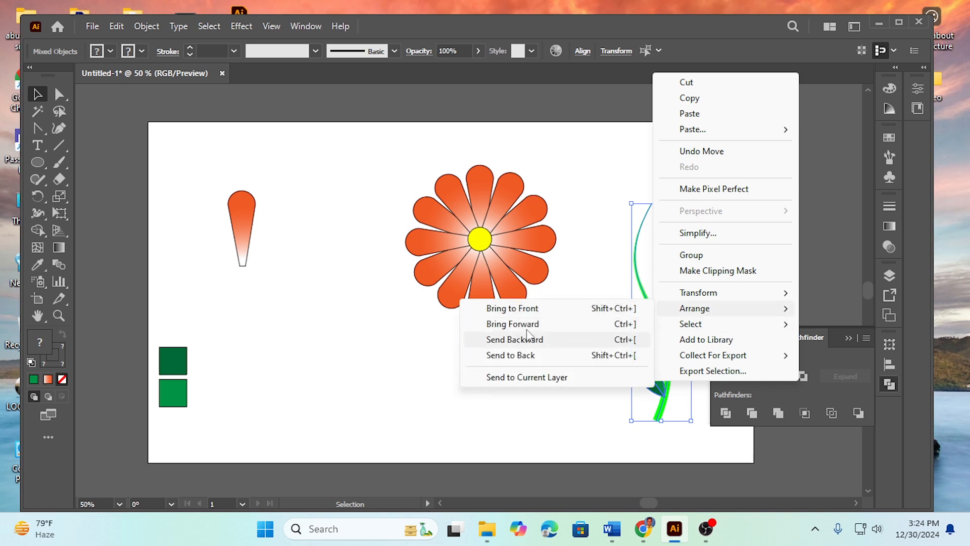
{"action": "left_click", "coordinate": [521, 357]}
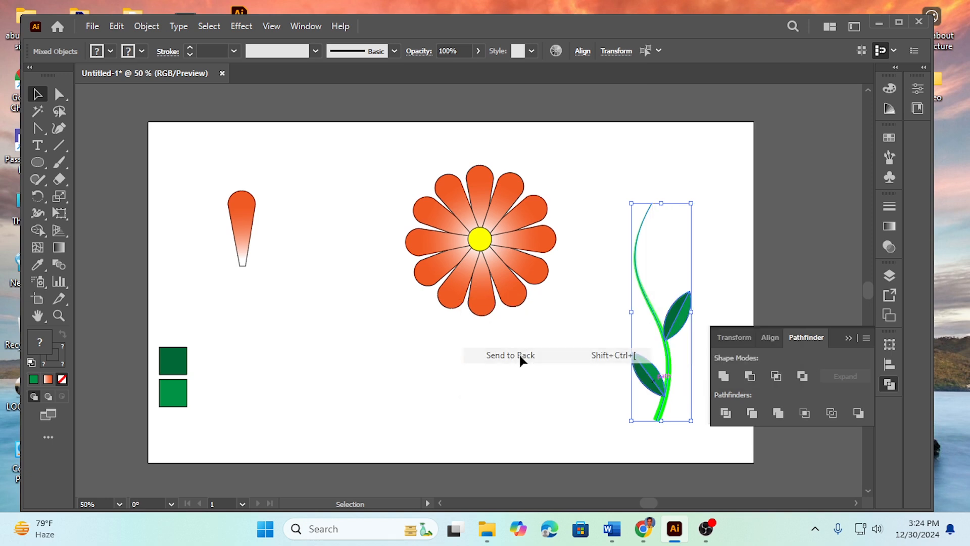
{"action": "left_click", "coordinate": [588, 376]}
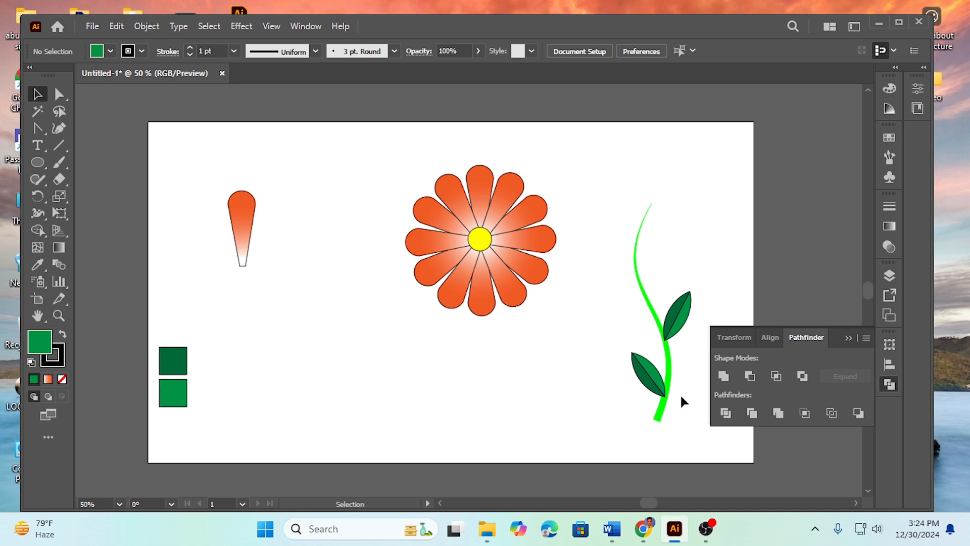
Step: Rotate the lower leaf slightly counterclockwise and adjust its position so its base meets the stem
{"action": "left_click", "coordinate": [653, 388]}
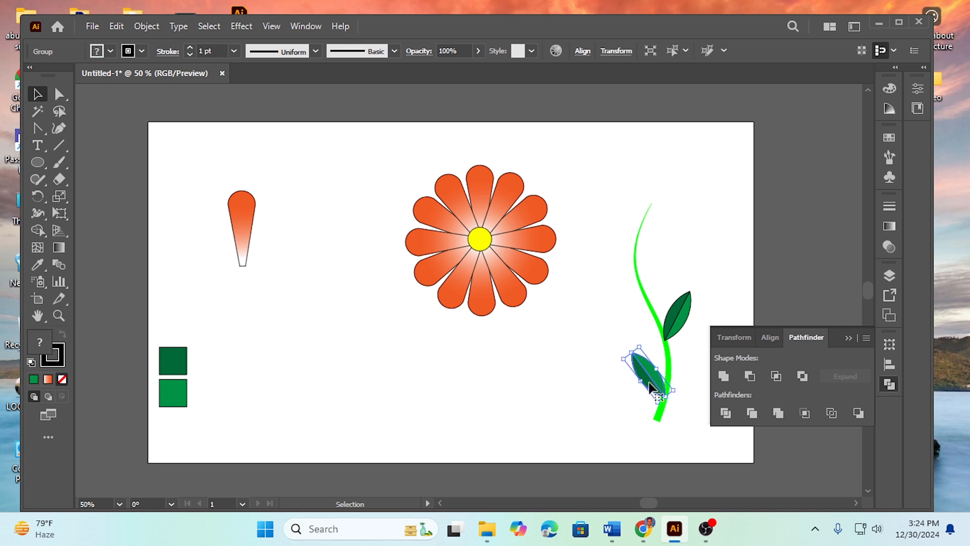
{"action": "left_click_drag", "start_coordinate": [644, 346], "coordinate": [637, 349]}
{"action": "mouse_move", "coordinate": [677, 386]}
{"action": "left_mouse_down"}
{"action": "mouse_move", "coordinate": [656, 396]}
{"action": "mouse_move", "coordinate": [665, 398]}
{"action": "left_mouse_up"}
Step: Send the stem and the lower leaf together to the back, and select only the stem
{"action": "left_click", "coordinate": [617, 380]}
{"action": "right_click", "coordinate": [650, 376]}
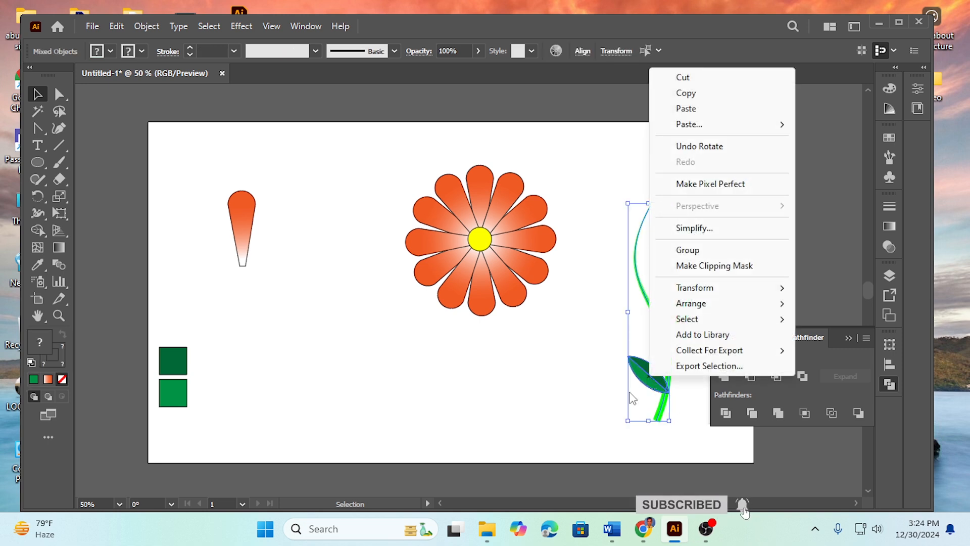
{"action": "mouse_move", "coordinate": [700, 304]}
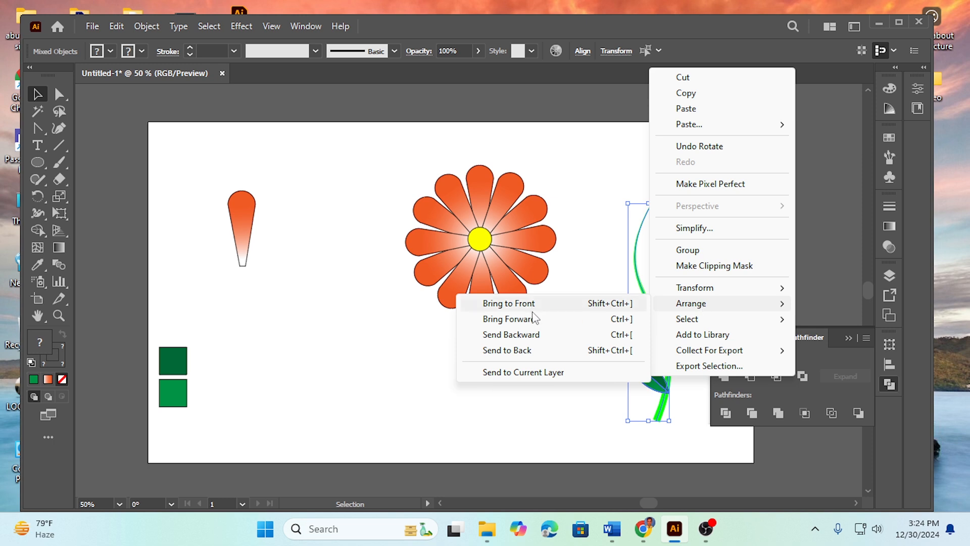
{"action": "left_click", "coordinate": [521, 351]}
{"action": "left_click", "coordinate": [565, 410]}
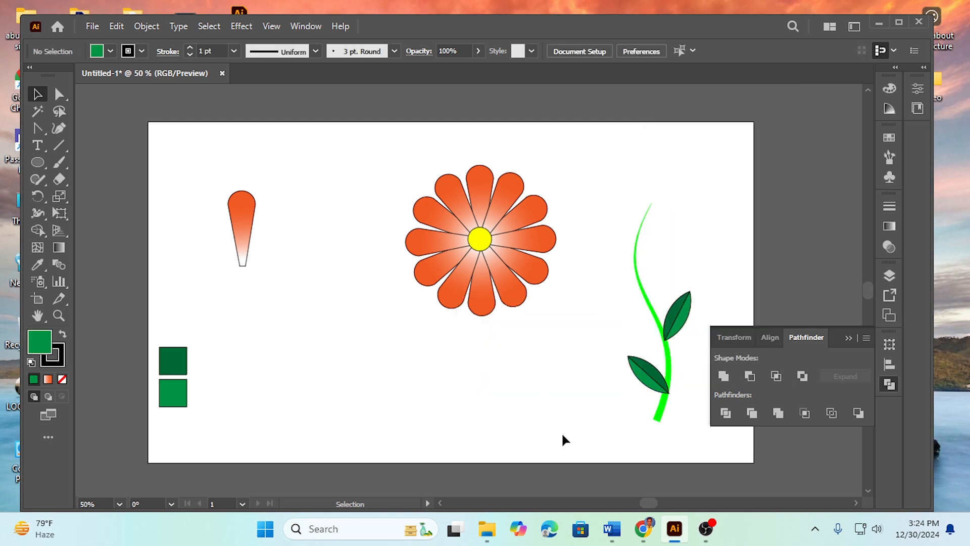
{"action": "left_click", "coordinate": [670, 361]}
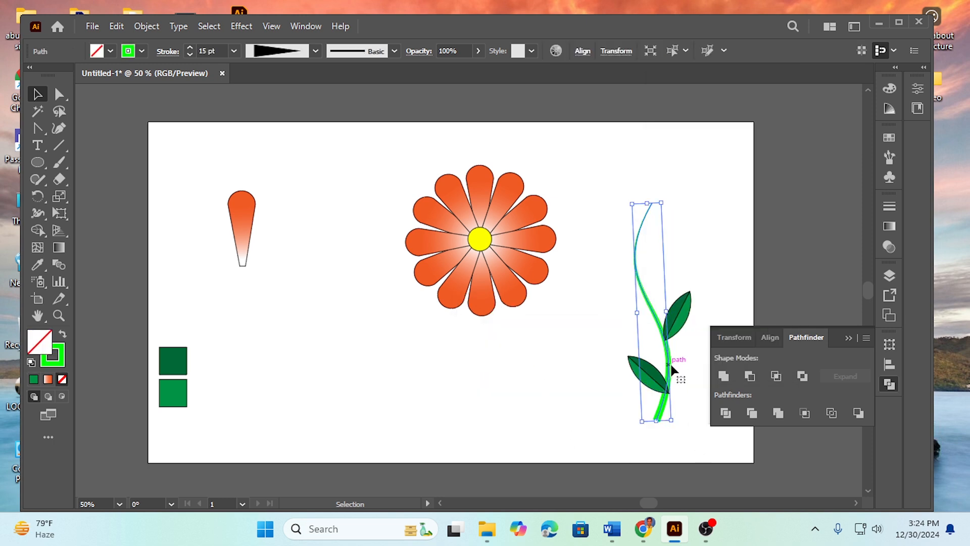
Step: Move the stem up, reattach the lower leaf to its left side, and send the stem and both leaves to the back
{"action": "left_click_drag", "start_coordinate": [670, 361], "coordinate": [650, 280]}
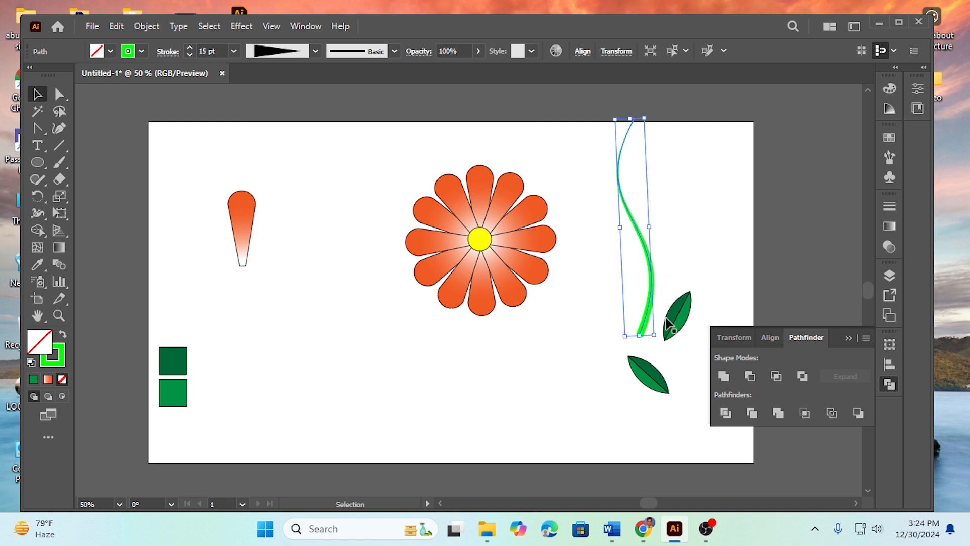
{"action": "left_click_drag", "start_coordinate": [656, 380], "coordinate": [632, 313]}
{"action": "left_click", "coordinate": [671, 238]}
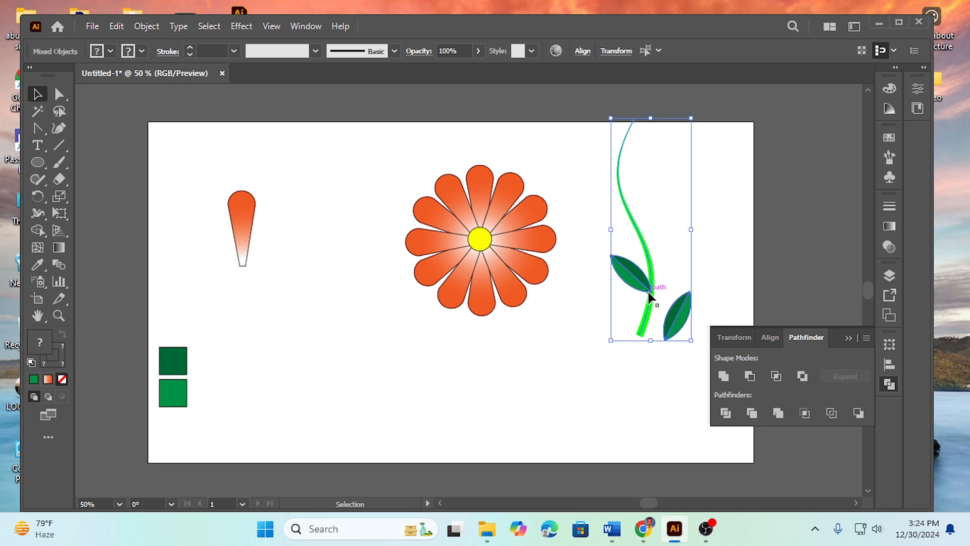
{"action": "right_click", "coordinate": [649, 297]}
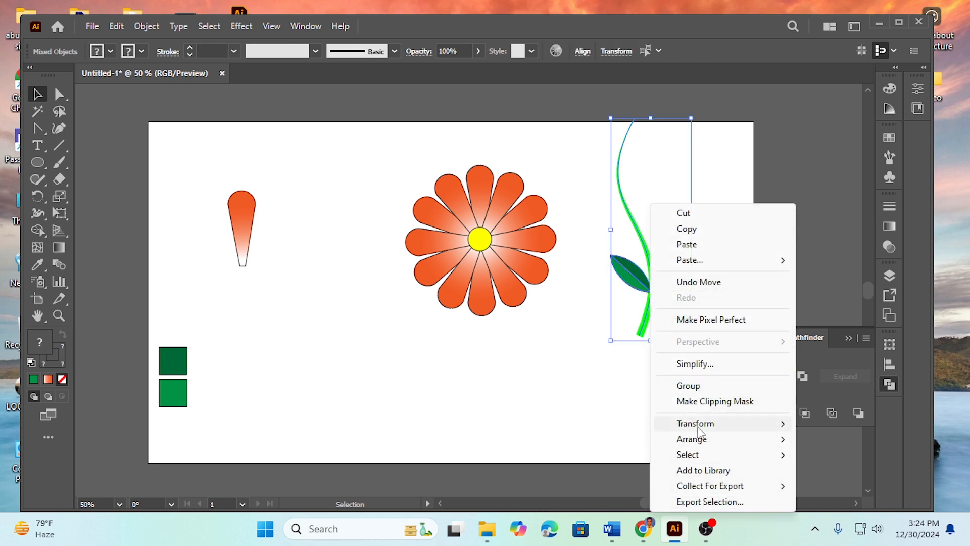
{"action": "mouse_move", "coordinate": [697, 440]}
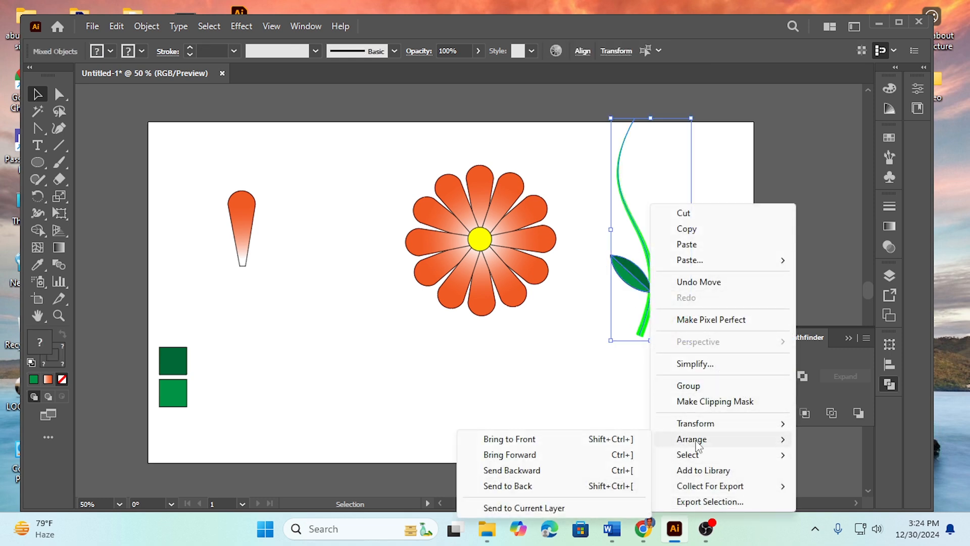
{"action": "left_click", "coordinate": [515, 486]}
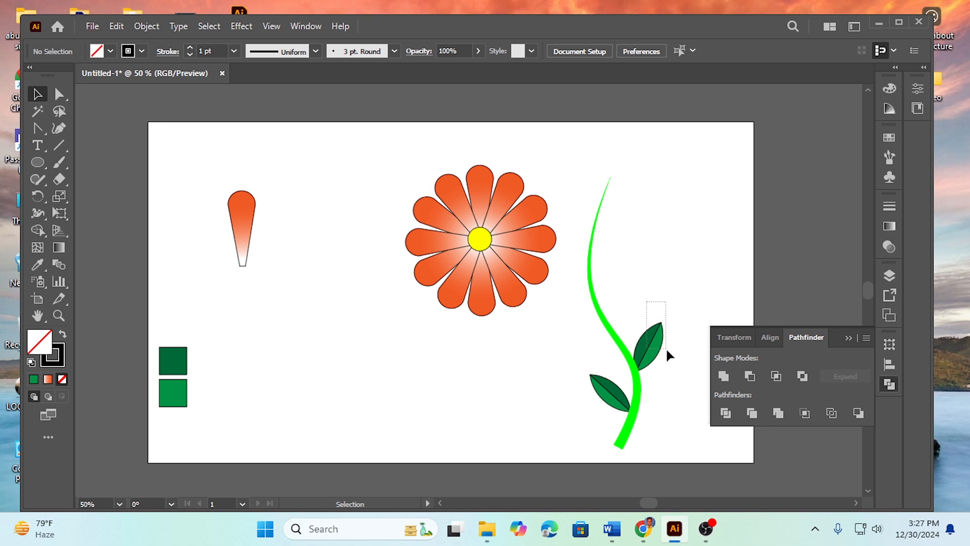
Step: Copy the right leaf twice farther up the stem's right side, and shrink and tilt the topmost copy to fit
{"action": "left_click", "coordinate": [646, 347]}
{"action": "left_click_drag", "start_coordinate": [646, 348], "coordinate": [608, 254]}
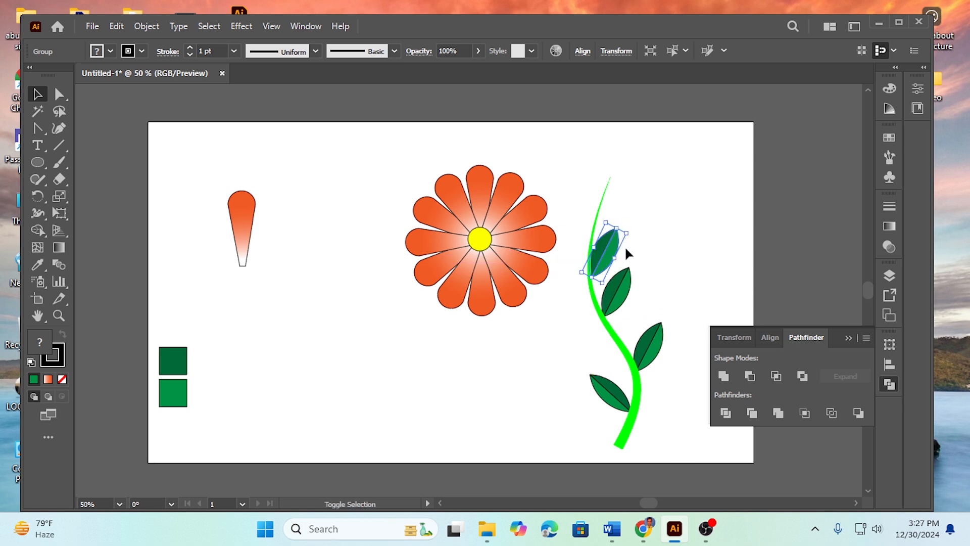
{"action": "left_click_drag", "start_coordinate": [619, 226], "coordinate": [601, 257]}
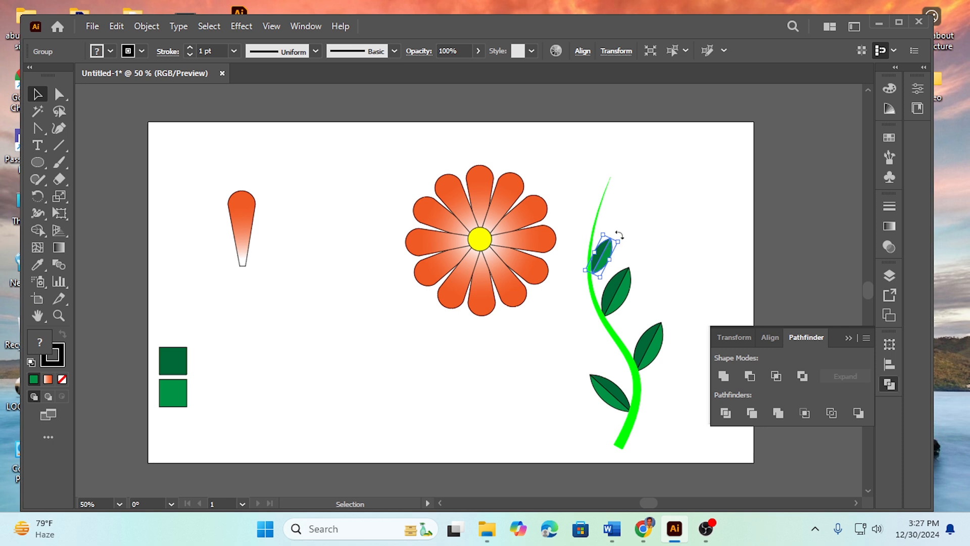
{"action": "left_click", "coordinate": [569, 333]}
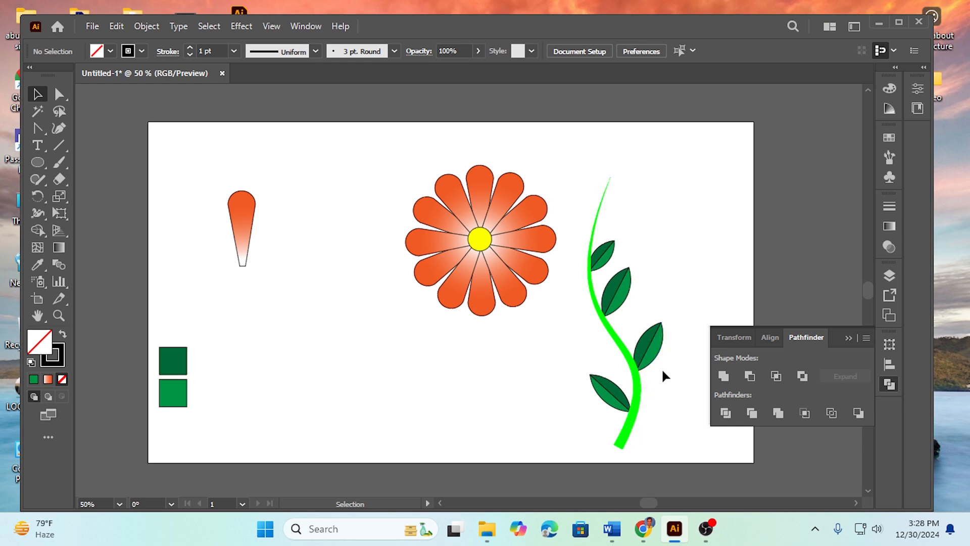
Step: Copy the right leaf to the stem's lower right side and rotate it clockwise so its base meets the stem
{"action": "left_click_drag", "start_coordinate": [651, 342], "coordinate": [661, 426]}
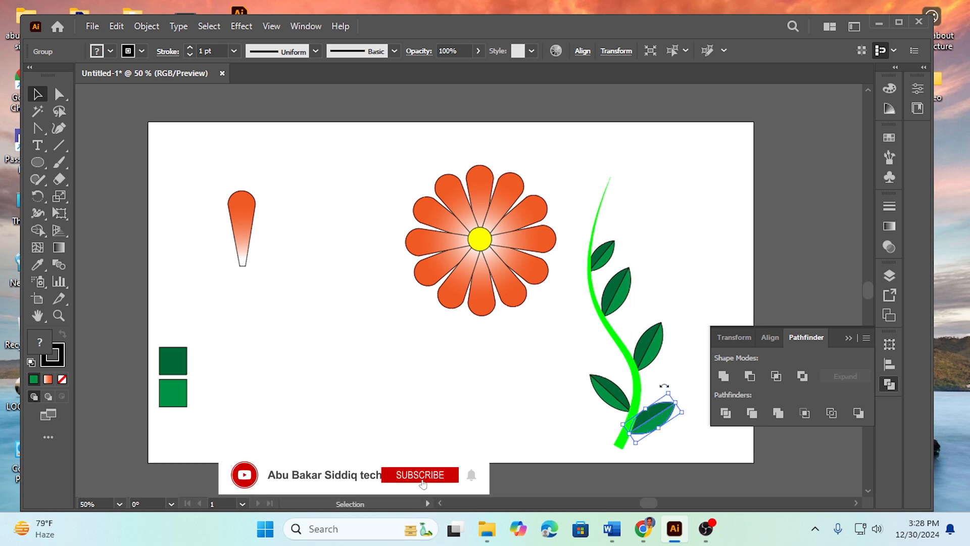
{"action": "left_click_drag", "start_coordinate": [667, 390], "coordinate": [672, 393]}
{"action": "left_click", "coordinate": [498, 425]}
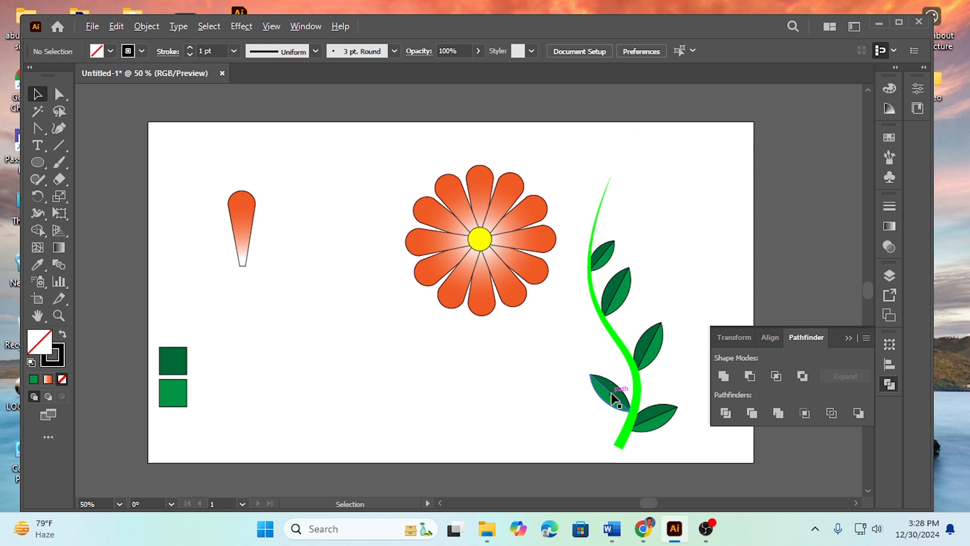
Step: Copy the left leaf to the stem's base and again farther up its left side, rotating the upper copy nearly horizontal
{"action": "left_click_drag", "start_coordinate": [612, 400], "coordinate": [584, 402]}
{"action": "scroll", "coordinate": [649, 411], "scroll_direction": "up", "scroll_amount": 1}
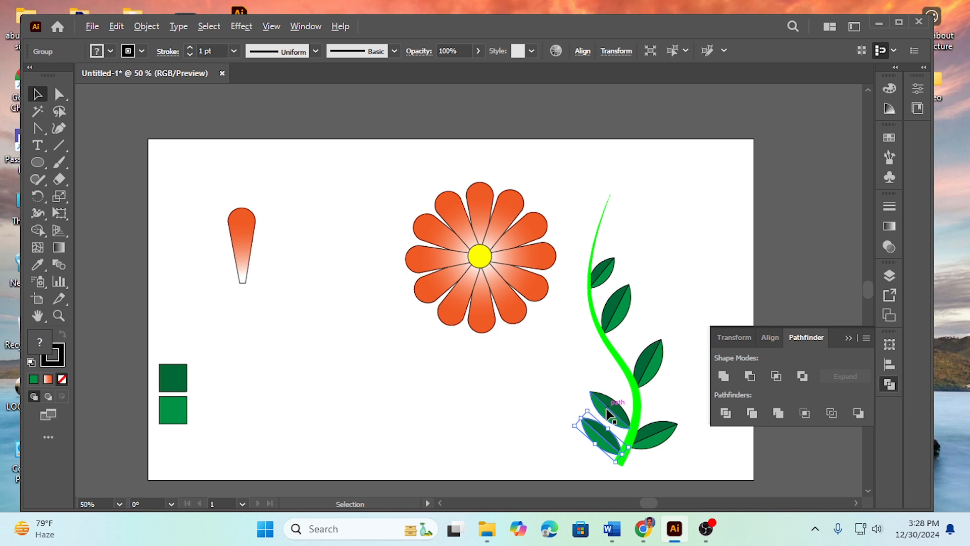
{"action": "left_click_drag", "start_coordinate": [609, 415], "coordinate": [549, 359]}
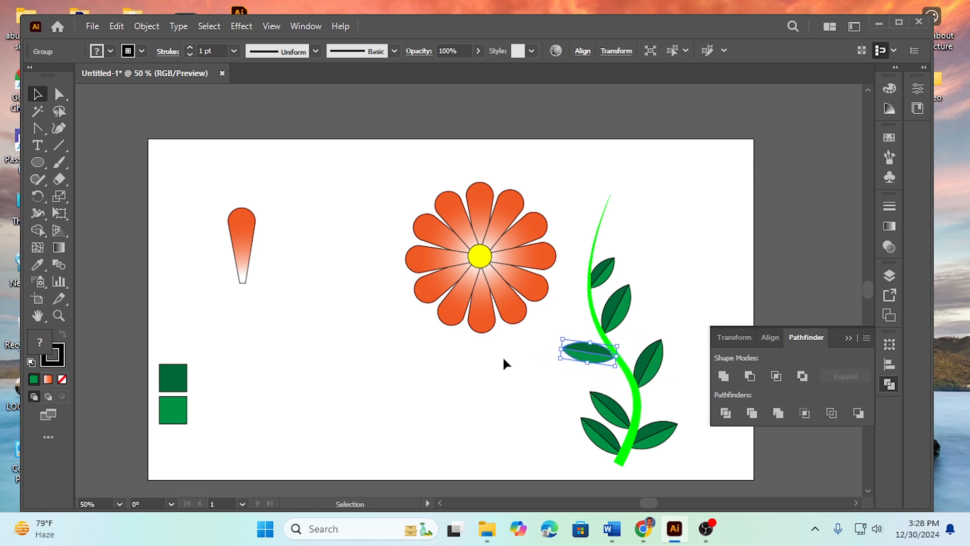
{"action": "left_click", "coordinate": [544, 386]}
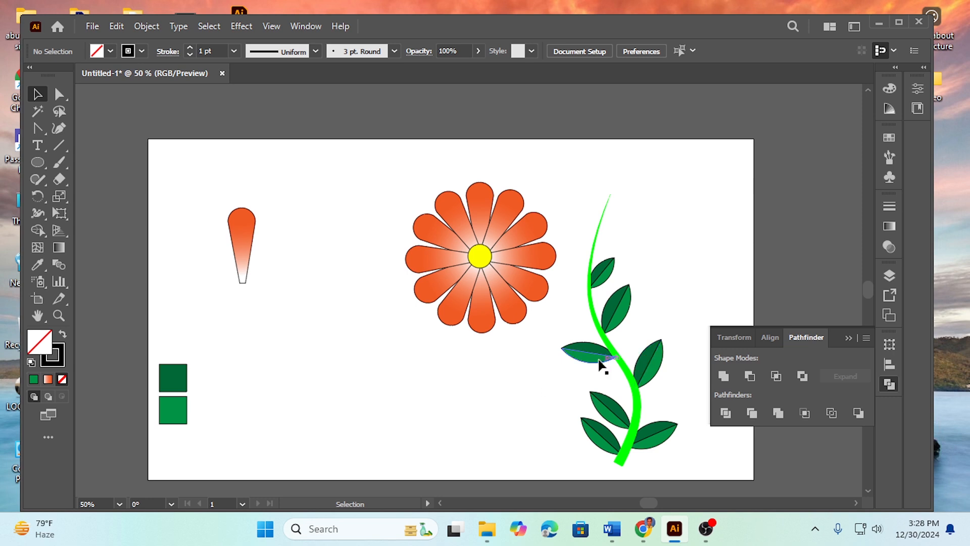
Step: Copy the nearly horizontal leaf higher on the stem's left side, shrink it, and attach it to the stem
{"action": "left_click_drag", "start_coordinate": [587, 359], "coordinate": [566, 312]}
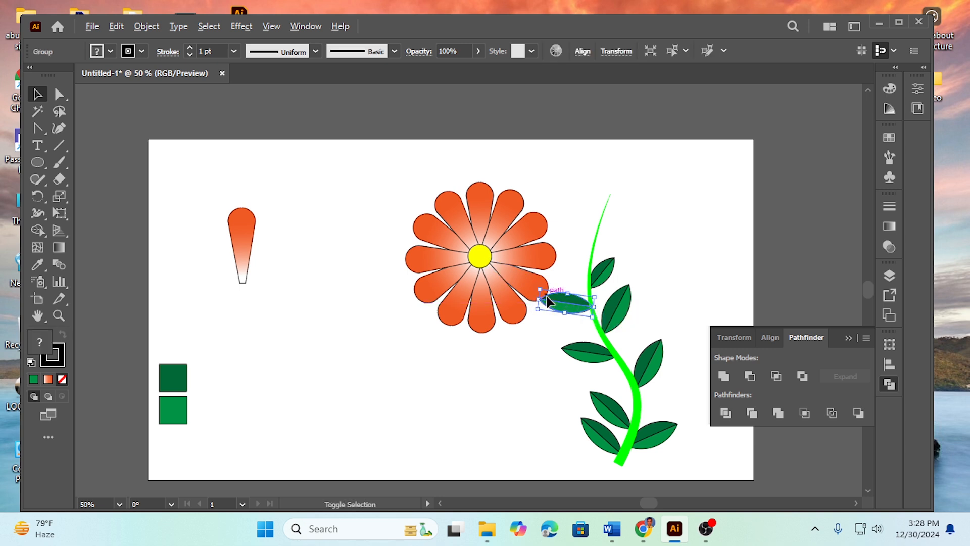
{"action": "left_click_drag", "start_coordinate": [547, 296], "coordinate": [577, 307]}
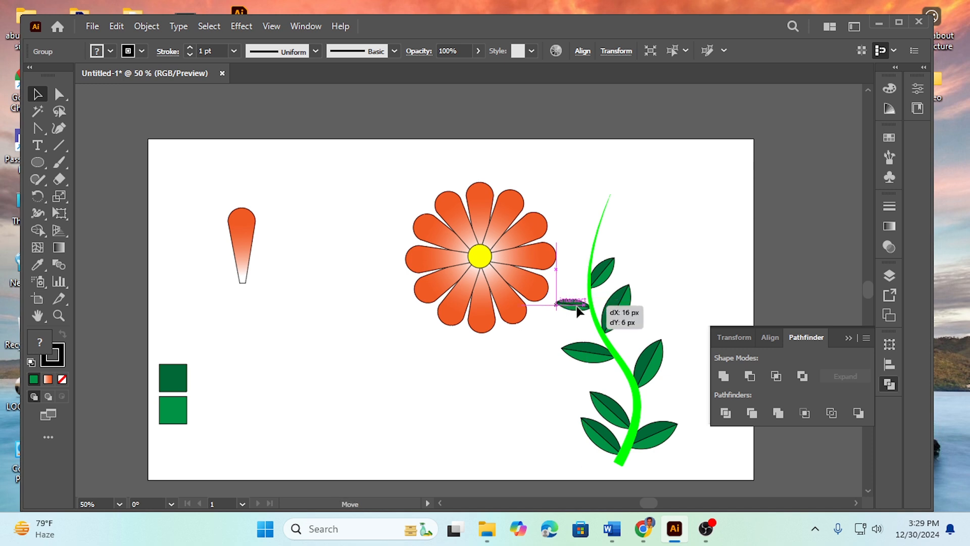
{"action": "left_click", "coordinate": [658, 268]}
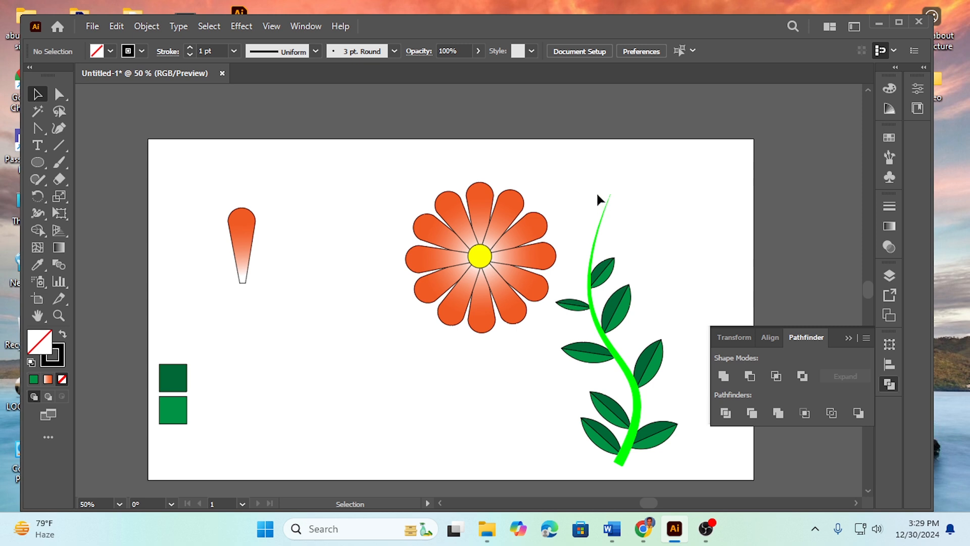
Step: Shorten the stem from its upper end and reposition the two upper right leaves against it
{"action": "left_click_drag", "start_coordinate": [596, 192], "coordinate": [591, 224]}
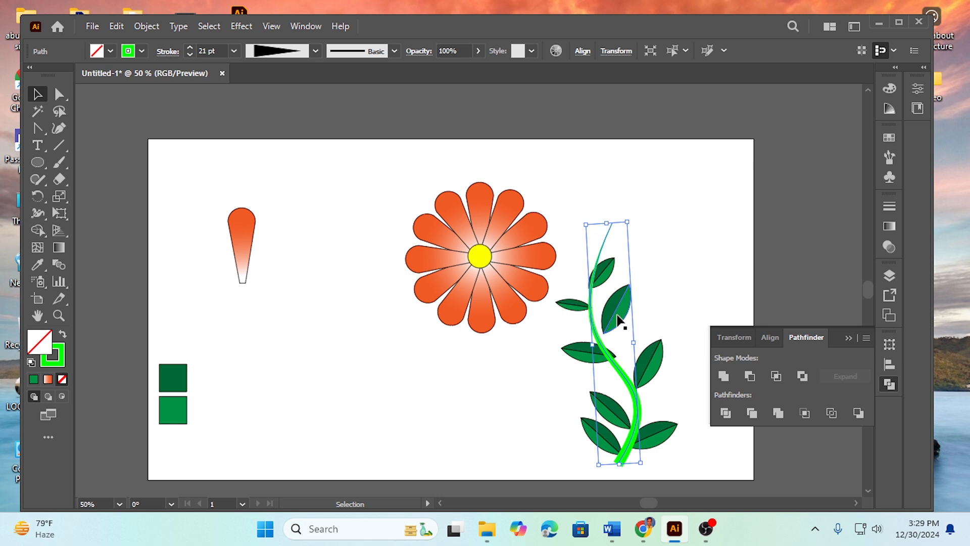
{"action": "left_click", "coordinate": [664, 287]}
{"action": "left_click_drag", "start_coordinate": [615, 307], "coordinate": [612, 311]}
{"action": "mouse_move", "coordinate": [601, 273]}
{"action": "left_mouse_down"}
{"action": "mouse_move", "coordinate": [608, 306]}
{"action": "mouse_move", "coordinate": [606, 275]}
{"action": "mouse_move", "coordinate": [633, 261]}
{"action": "mouse_move", "coordinate": [609, 274]}
{"action": "left_mouse_up"}
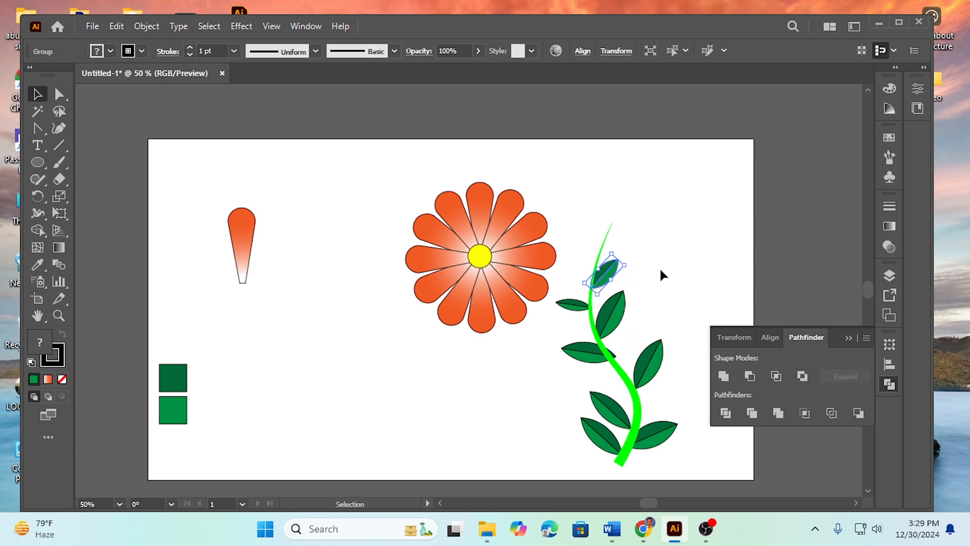
{"action": "left_click", "coordinate": [660, 267]}
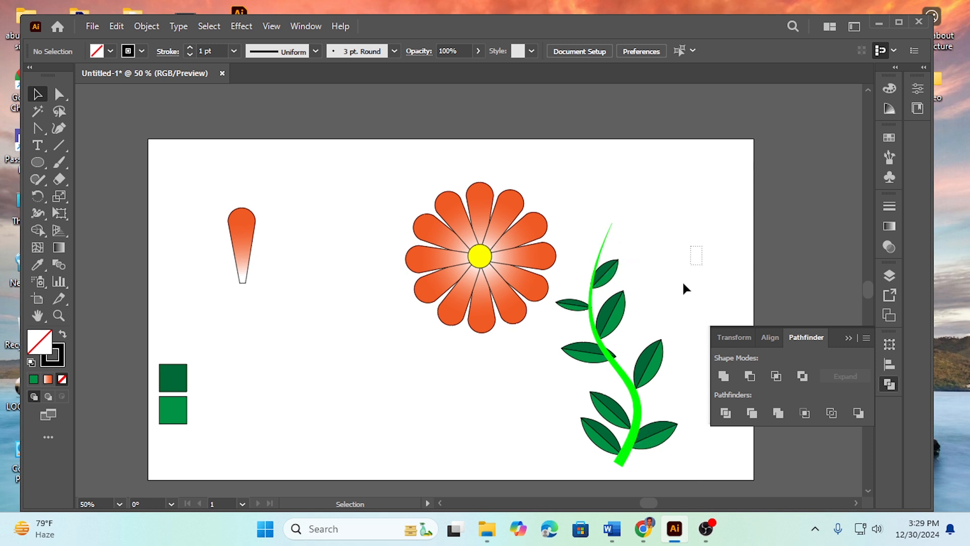
Step: Fine-tune the positions of the middle right leaf and the upper three left leaves so their bases meet the stem
{"action": "left_click_drag", "start_coordinate": [683, 288], "coordinate": [586, 470]}
{"action": "left_click", "coordinate": [693, 290]}
{"action": "left_click_drag", "start_coordinate": [652, 368], "coordinate": [651, 371]}
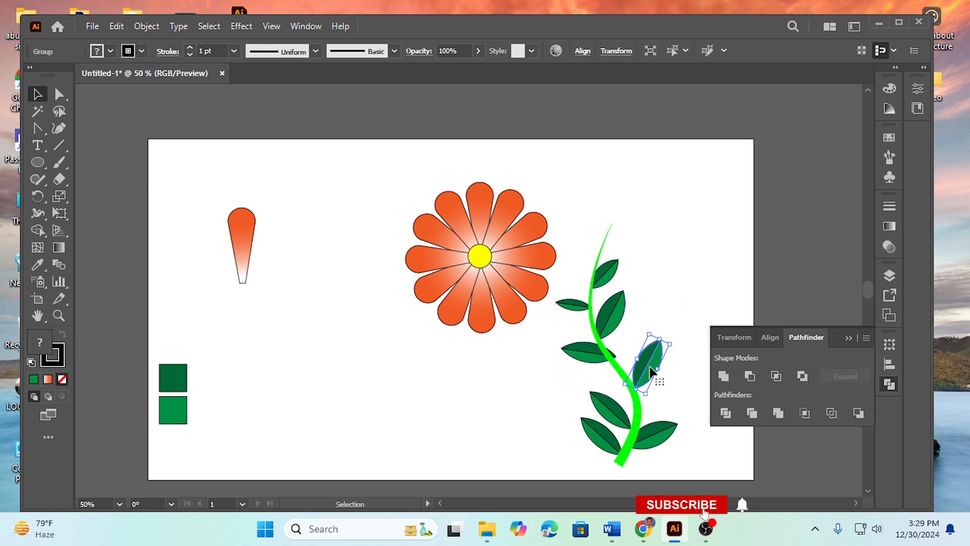
{"action": "mouse_move", "coordinate": [596, 359]}
{"action": "left_mouse_down"}
{"action": "mouse_move", "coordinate": [587, 362]}
{"action": "mouse_move", "coordinate": [601, 368]}
{"action": "left_mouse_up"}
{"action": "left_click_drag", "start_coordinate": [616, 415], "coordinate": [619, 404]}
{"action": "left_click", "coordinate": [524, 374]}
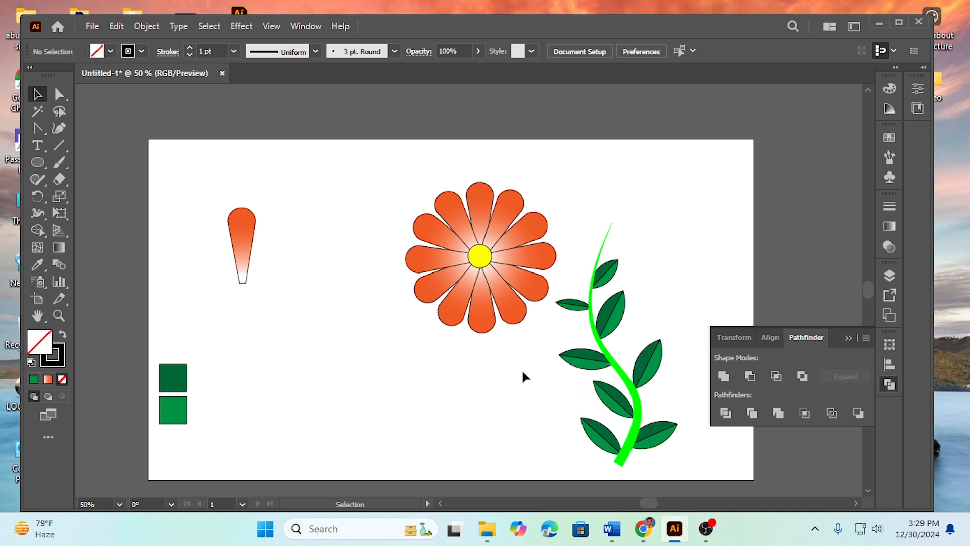
{"action": "left_click", "coordinate": [573, 305]}
{"action": "left_click_drag", "start_coordinate": [573, 309], "coordinate": [573, 309]}
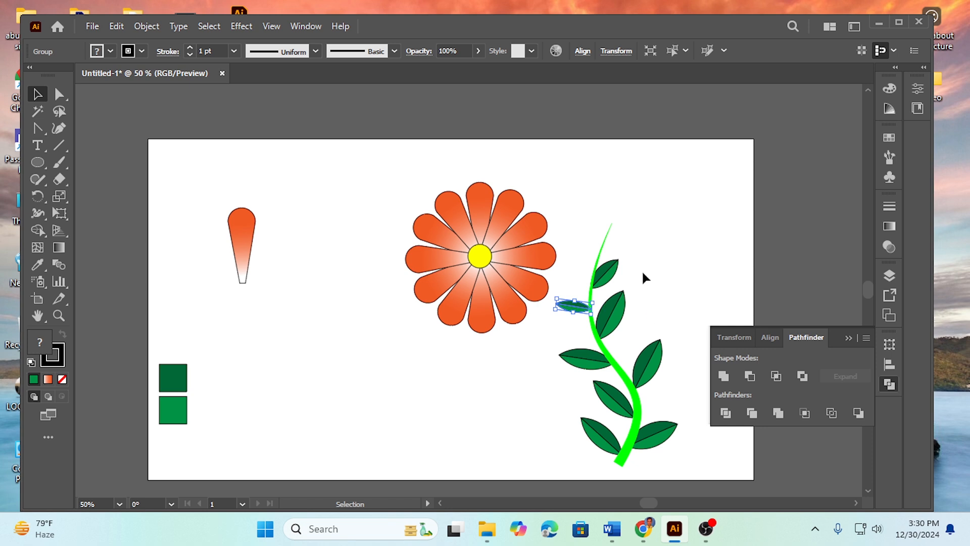
{"action": "left_click", "coordinate": [662, 289]}
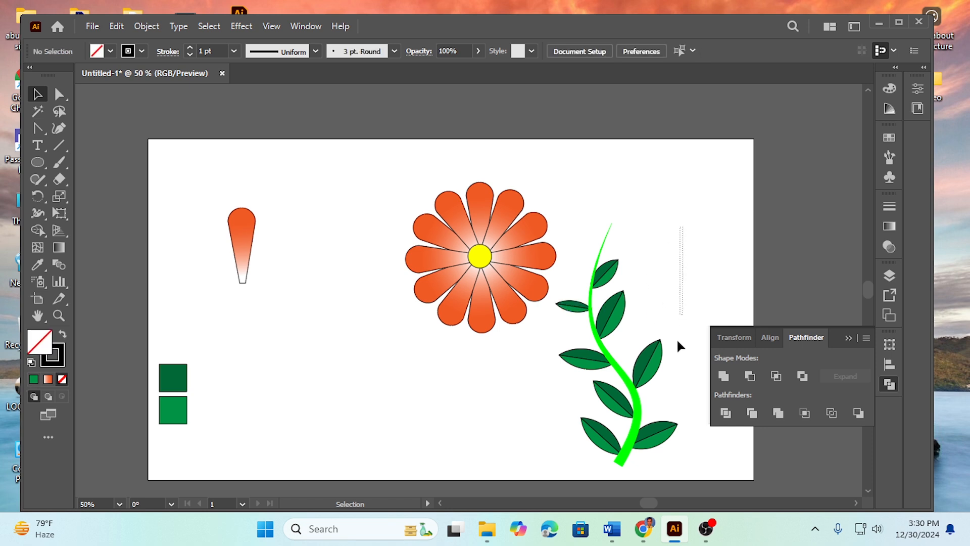
Step: Group the stem with all of its leaves
{"action": "left_click_drag", "start_coordinate": [677, 338], "coordinate": [583, 396]}
{"action": "scroll", "coordinate": [660, 415], "scroll_direction": "up", "scroll_amount": 3}
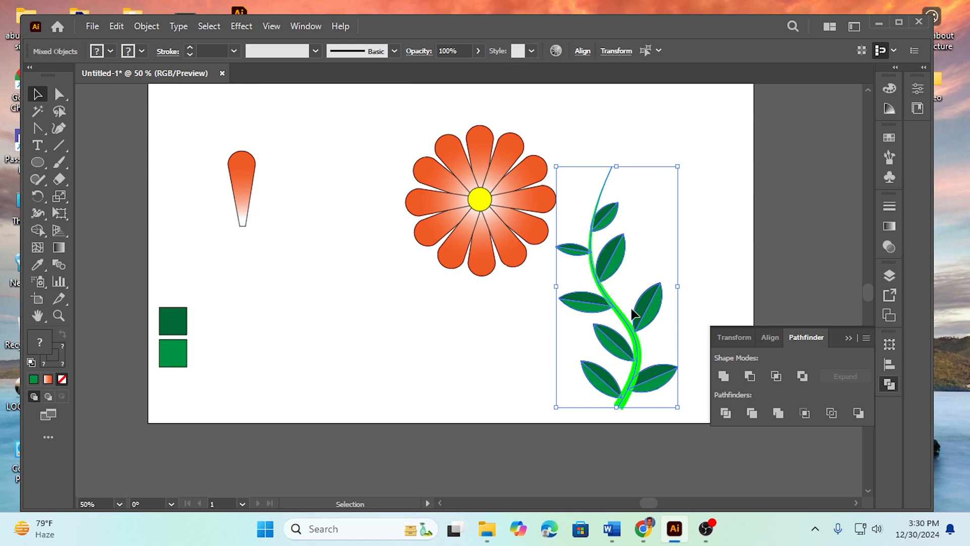
{"action": "right_click", "coordinate": [615, 275]}
{"action": "left_click", "coordinate": [641, 388]}
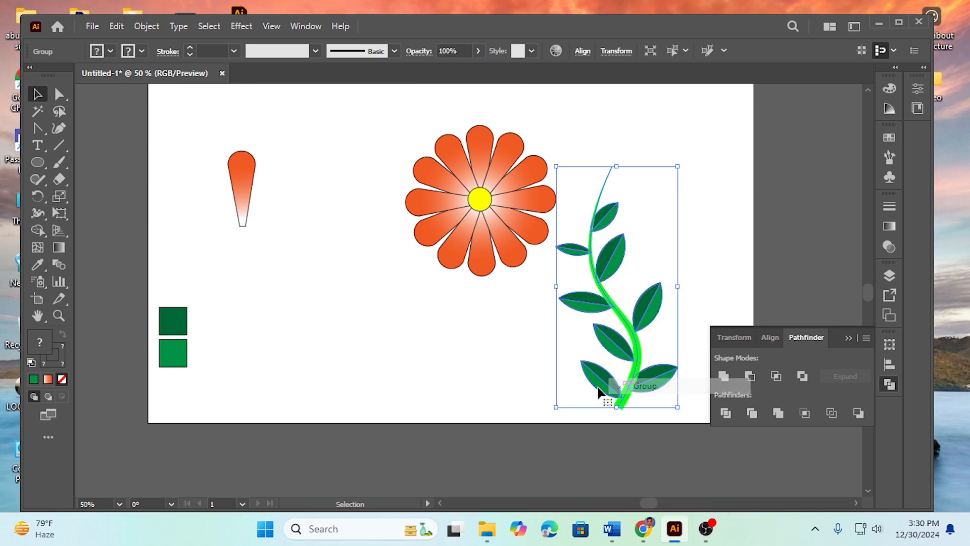
{"action": "left_click", "coordinate": [494, 361]}
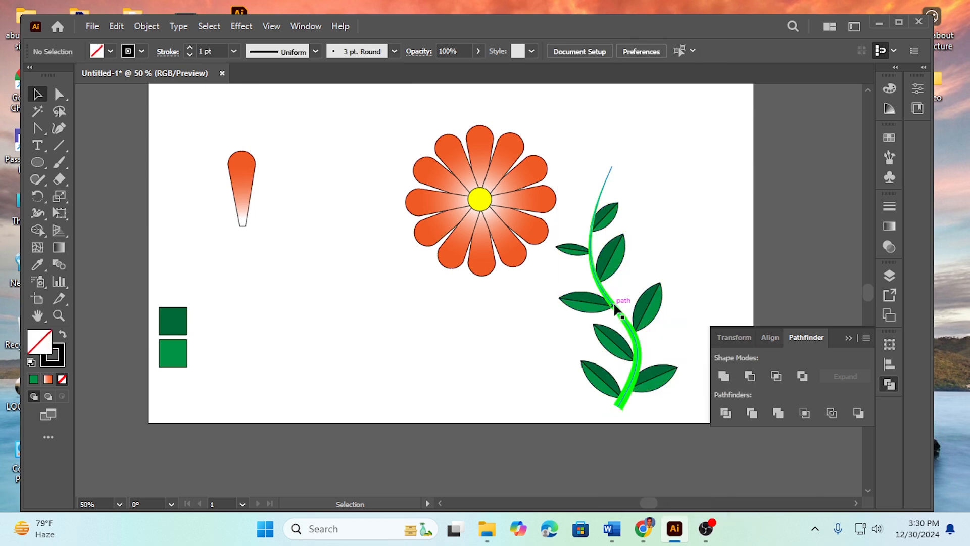
Step: Place the stem group beneath the flower head with its tip at the yellow center, and send both to the back together
{"action": "left_click_drag", "start_coordinate": [611, 307], "coordinate": [485, 336]}
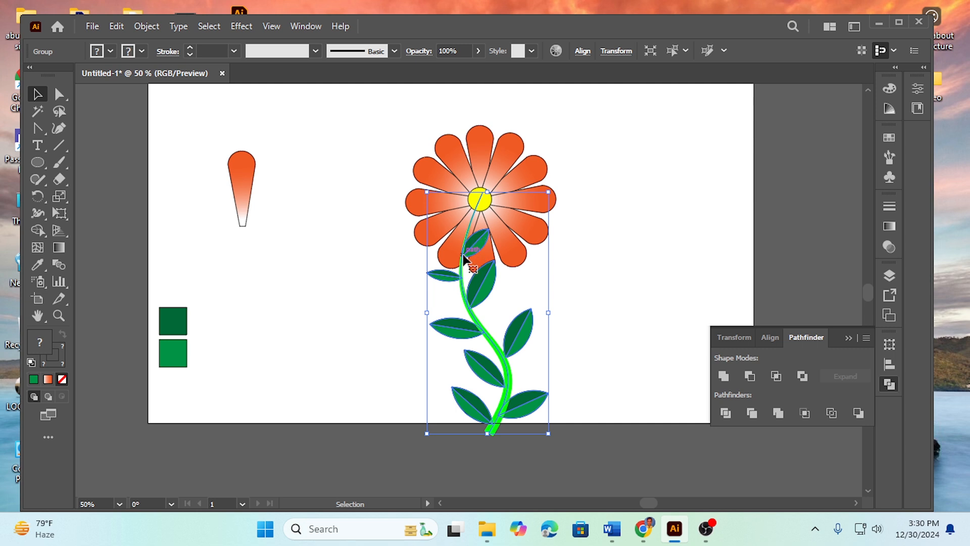
{"action": "left_click_drag", "start_coordinate": [369, 159], "coordinate": [459, 260]}
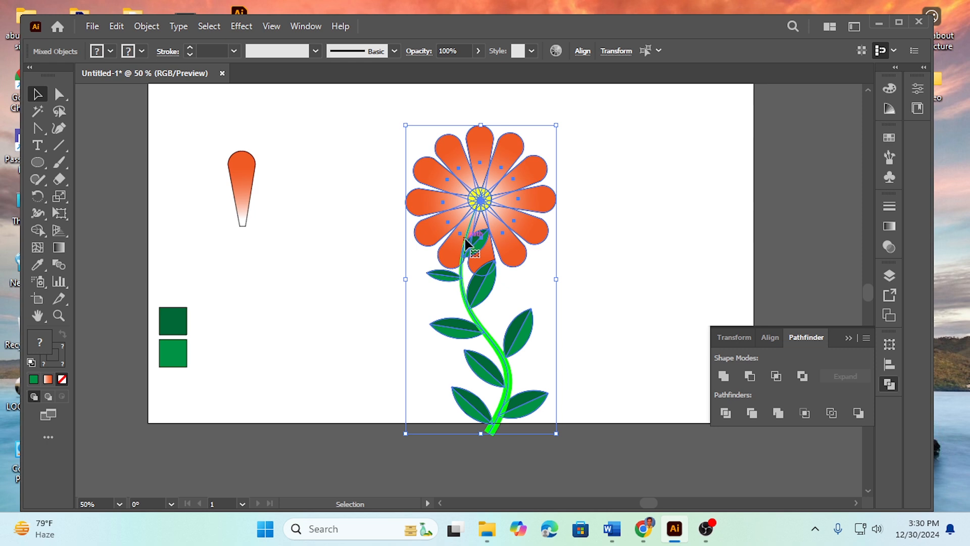
{"action": "right_click", "coordinate": [466, 240]}
{"action": "mouse_move", "coordinate": [537, 438]}
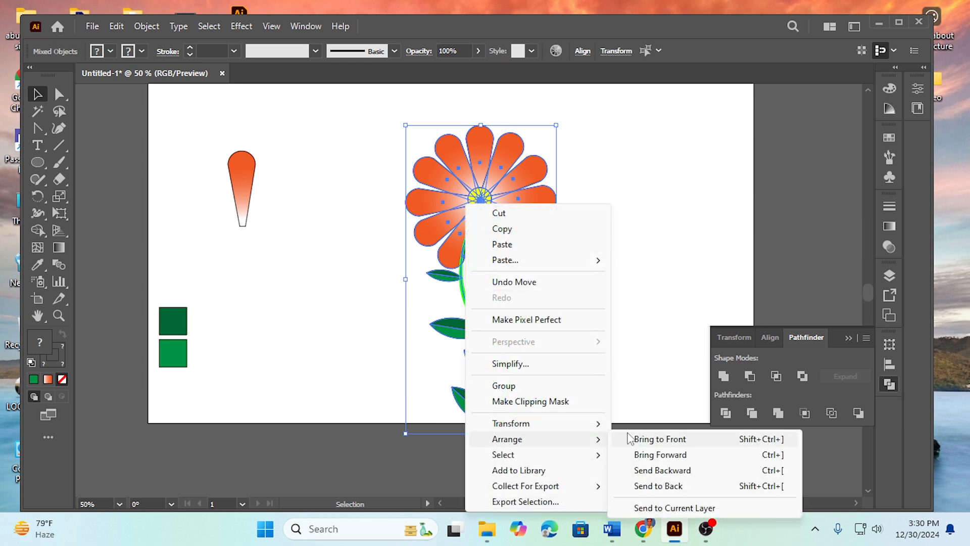
{"action": "left_click", "coordinate": [672, 485]}
{"action": "left_click", "coordinate": [340, 249]}
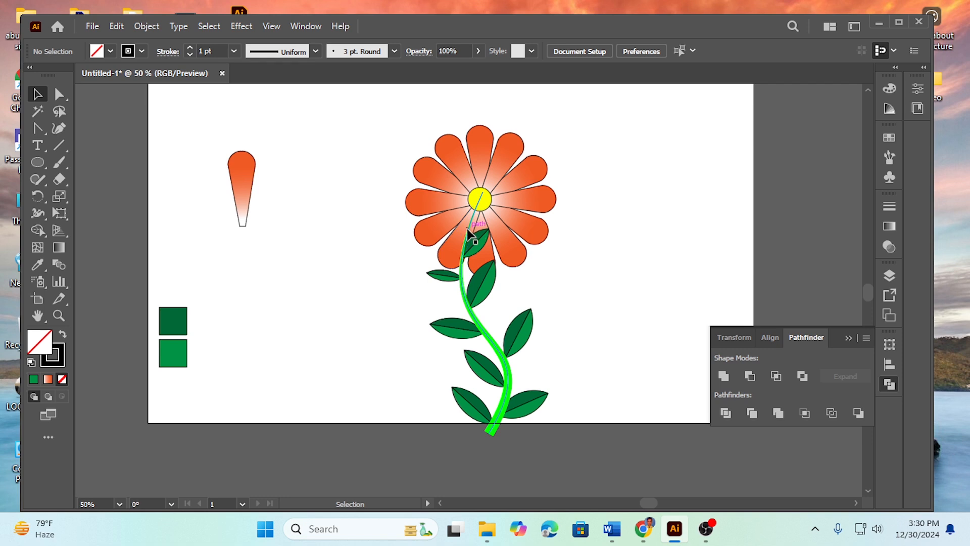
Step: Raise the stem group slightly and apply Send to Back to it together with the whole flower head
{"action": "mouse_move", "coordinate": [470, 235]}
{"action": "left_mouse_down"}
{"action": "mouse_move", "coordinate": [569, 241]}
{"action": "mouse_move", "coordinate": [620, 208]}
{"action": "mouse_move", "coordinate": [497, 237]}
{"action": "mouse_move", "coordinate": [470, 226]}
{"action": "left_mouse_up"}
{"action": "left_click", "coordinate": [521, 255], "text": "shift"}
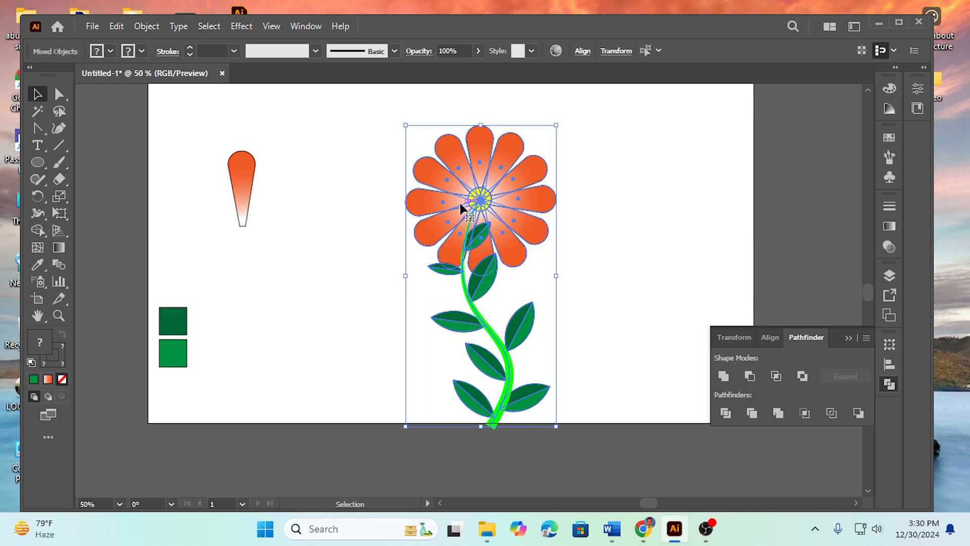
{"action": "right_click", "coordinate": [457, 186]}
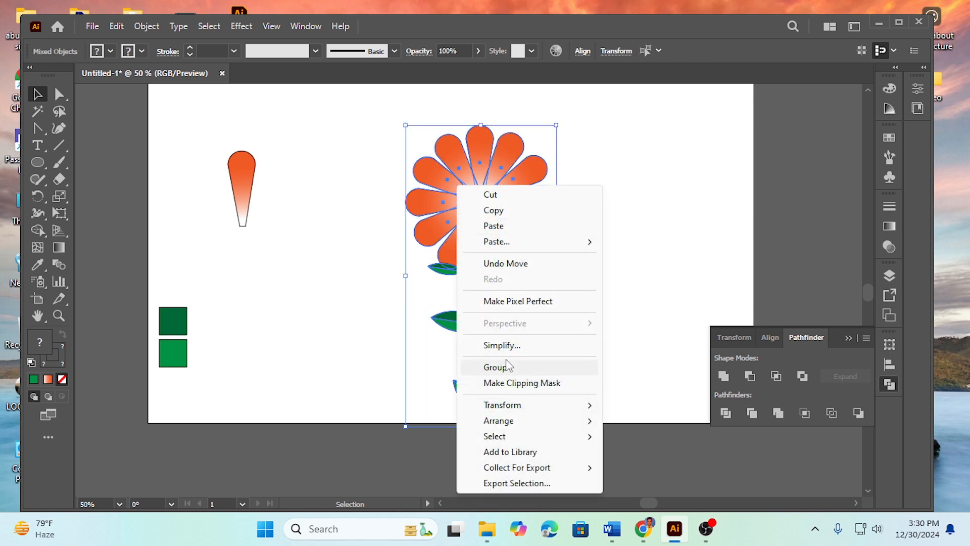
{"action": "mouse_move", "coordinate": [511, 420]}
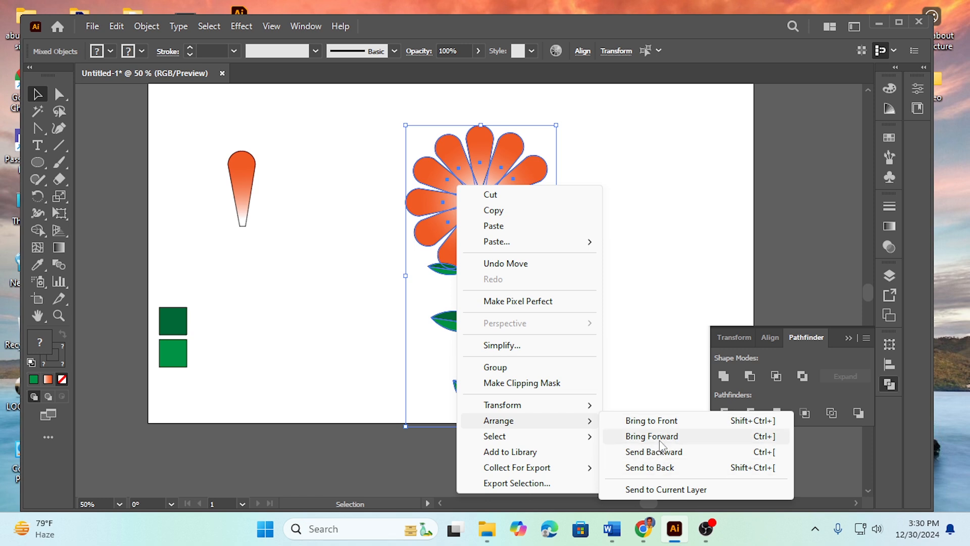
{"action": "left_click", "coordinate": [658, 467]}
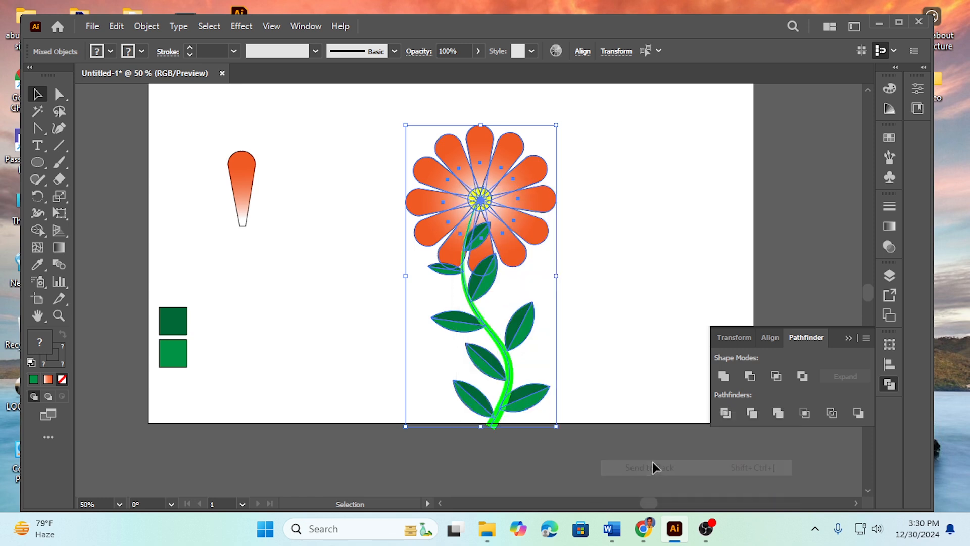
{"action": "left_click", "coordinate": [608, 280]}
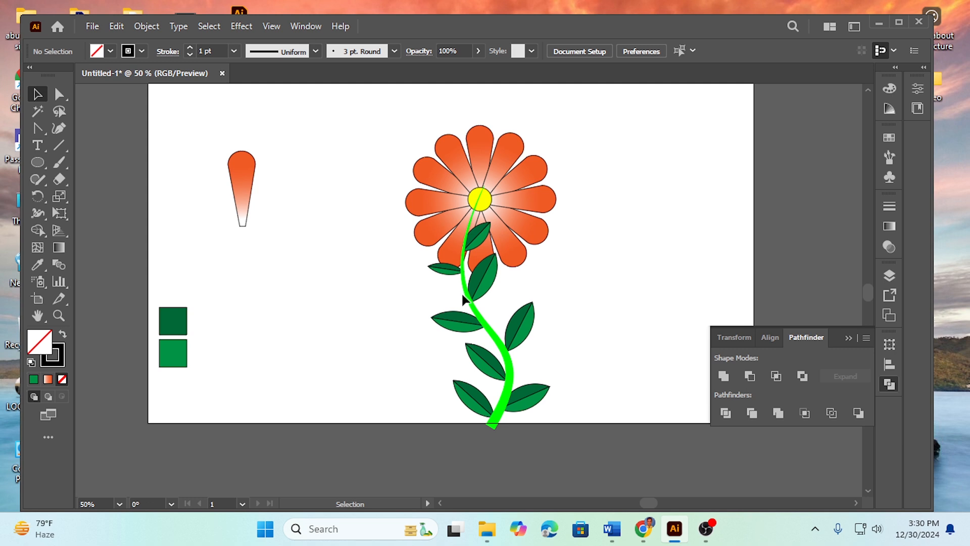
Step: Move the stem group to the left and place the whole flower head over it with the yellow center on the stem tip
{"action": "left_click_drag", "start_coordinate": [460, 300], "coordinate": [350, 267]}
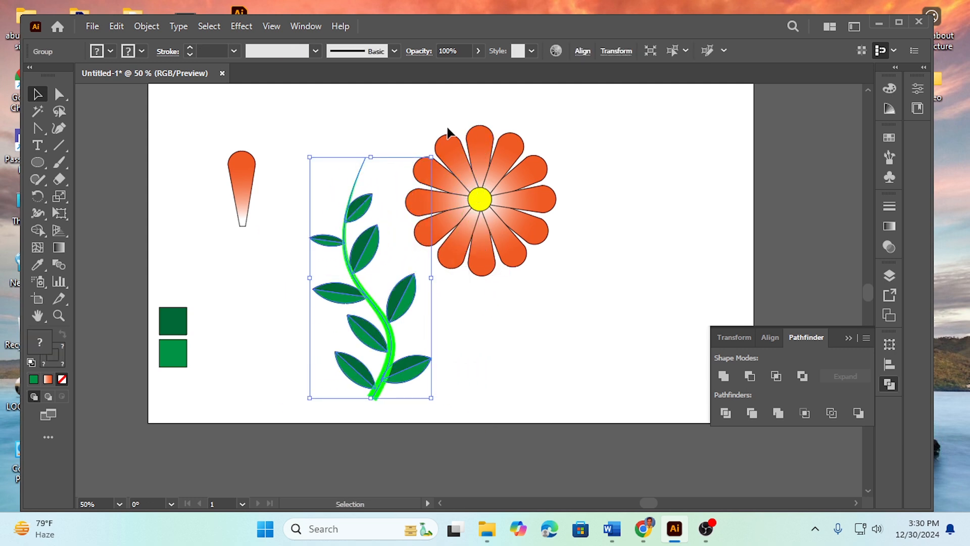
{"action": "left_click", "coordinate": [579, 117]}
{"action": "left_click_drag", "start_coordinate": [579, 119], "coordinate": [403, 279]}
{"action": "left_click_drag", "start_coordinate": [483, 201], "coordinate": [358, 180]}
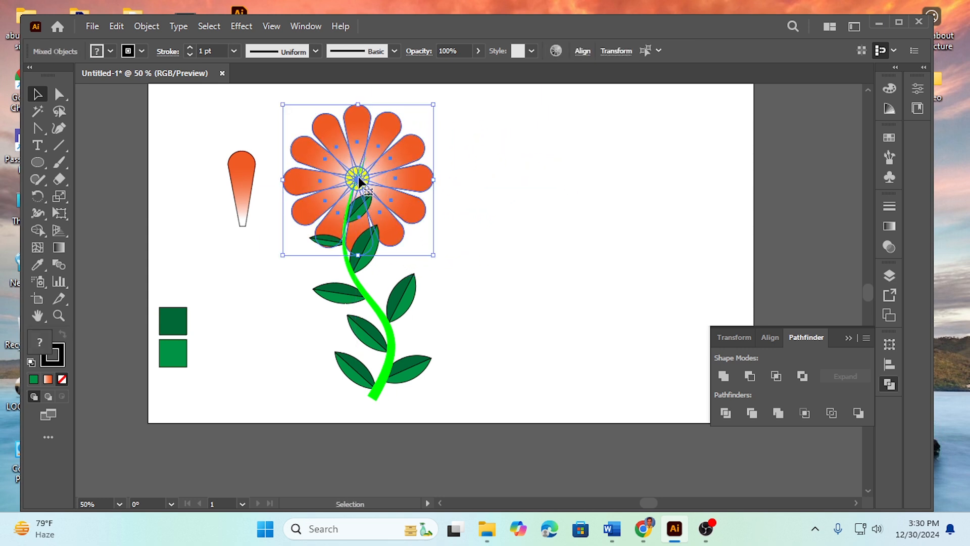
Step: Apply Bring to Front to the selected flower head so it covers the upper stem and leaves
{"action": "right_click", "coordinate": [347, 218]}
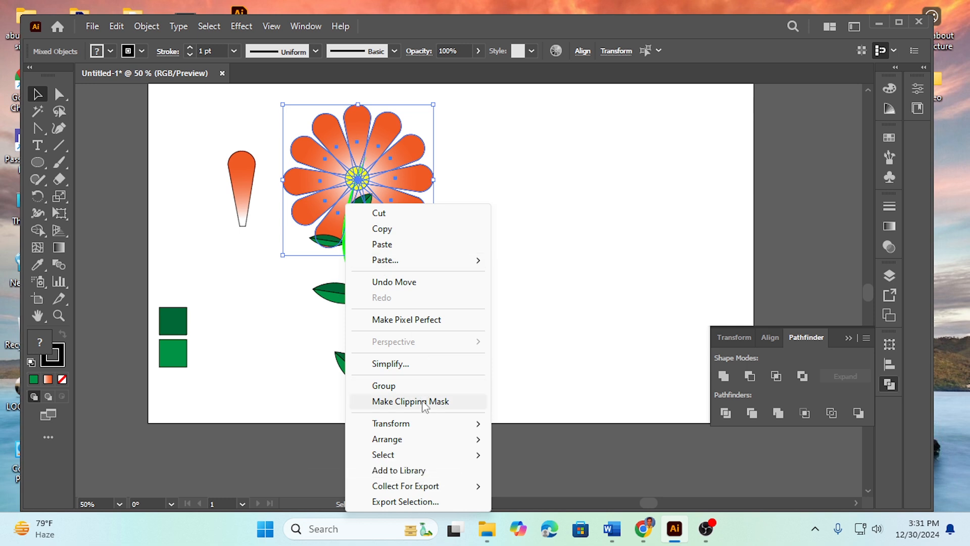
{"action": "mouse_move", "coordinate": [412, 440]}
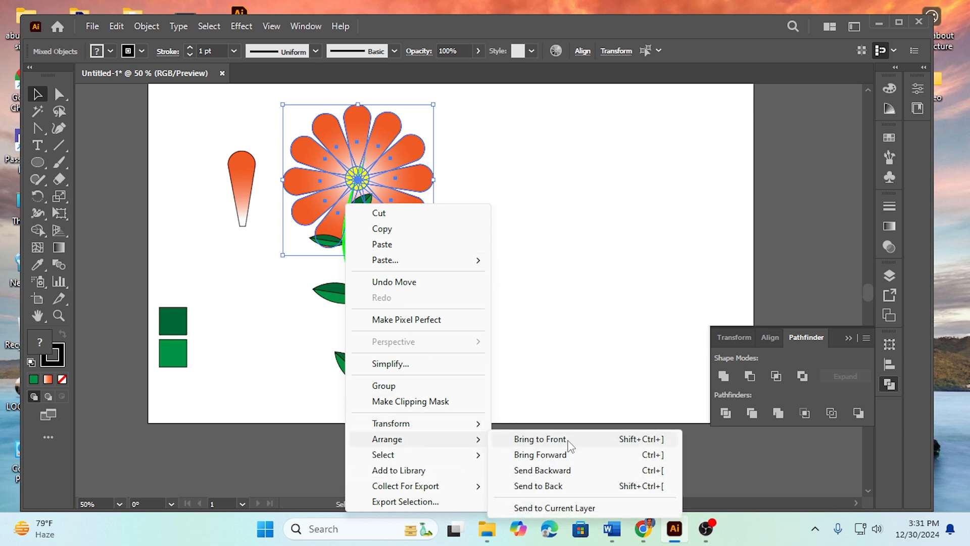
{"action": "left_click", "coordinate": [548, 439]}
{"action": "left_click", "coordinate": [554, 259]}
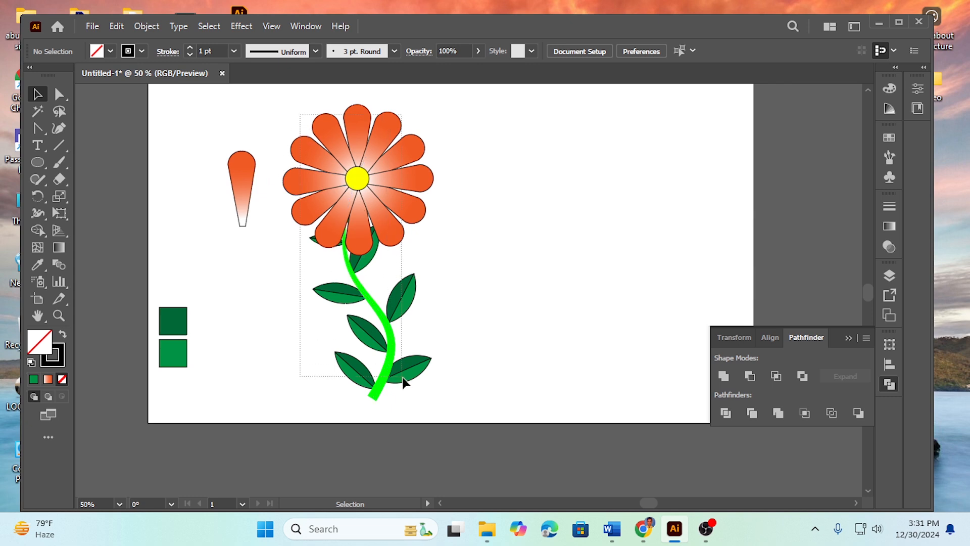
Step: Move the complete flower, head and stem group together, to the right side of the artboard
{"action": "left_click", "coordinate": [410, 363]}
{"action": "left_click_drag", "start_coordinate": [368, 186], "coordinate": [644, 193]}
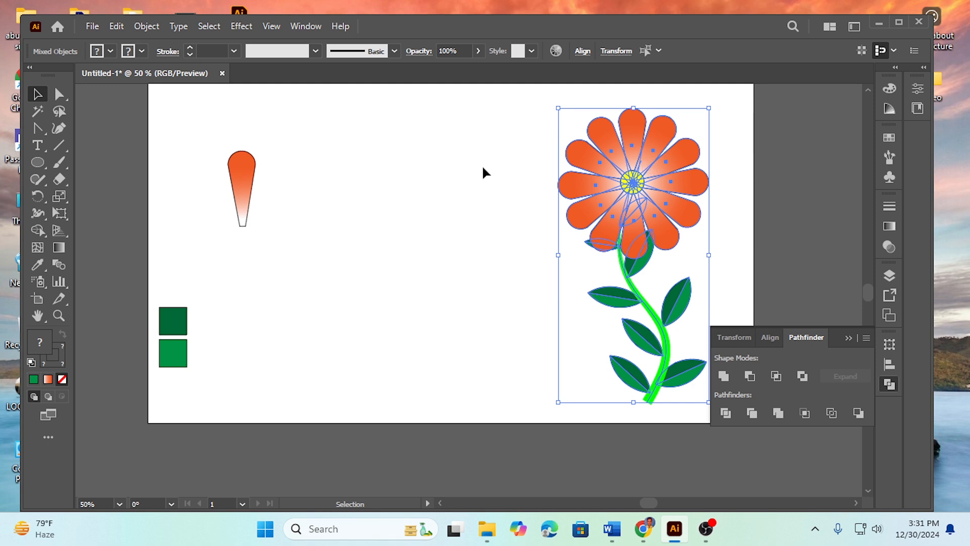
{"action": "left_click", "coordinate": [481, 166]}
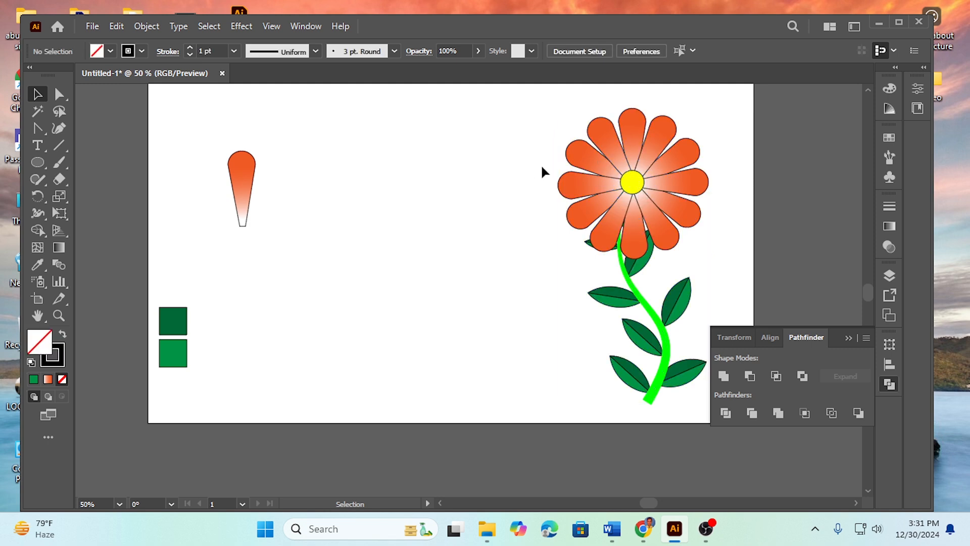
Step: Rotate a copy of the whole flower counterclockwise around the base of its stem so the second flower leans left
{"action": "left_click_drag", "start_coordinate": [515, 145], "coordinate": [686, 390]}
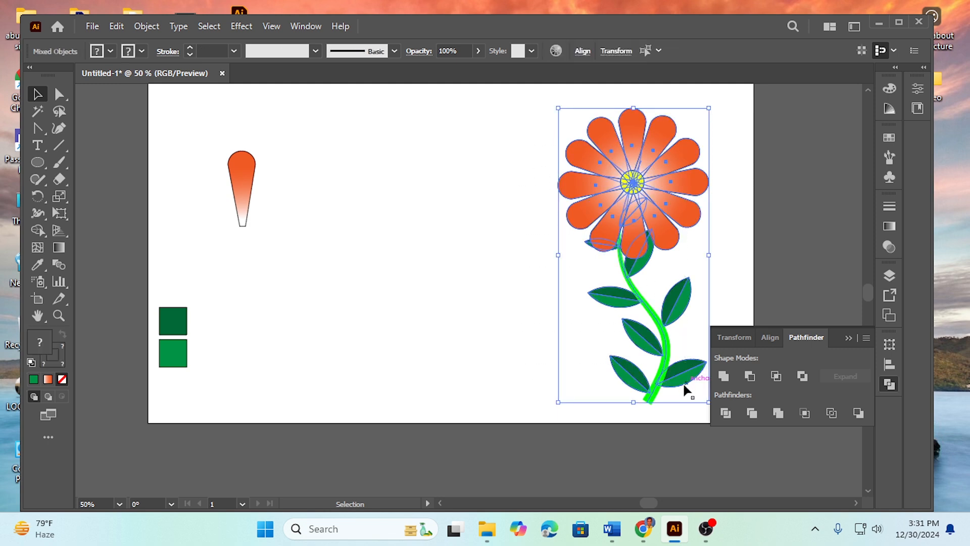
{"action": "left_click", "coordinate": [38, 196]}
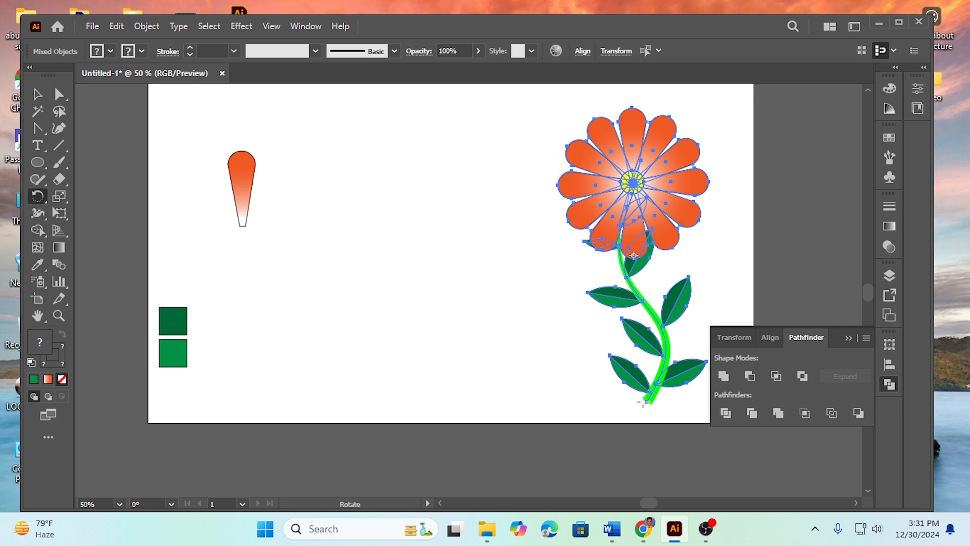
{"action": "left_click", "coordinate": [646, 402]}
{"action": "left_click_drag", "start_coordinate": [624, 203], "coordinate": [460, 267]}
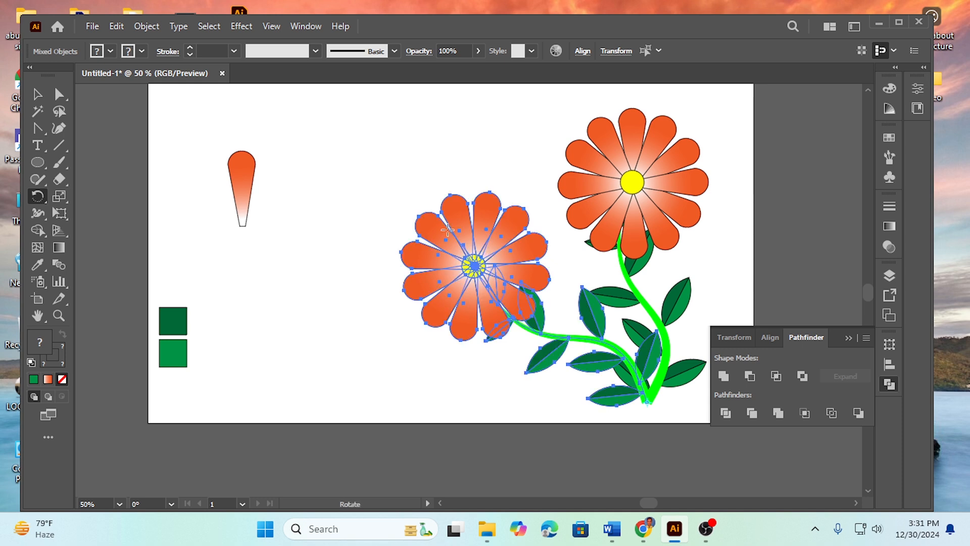
{"action": "left_click", "coordinate": [37, 94]}
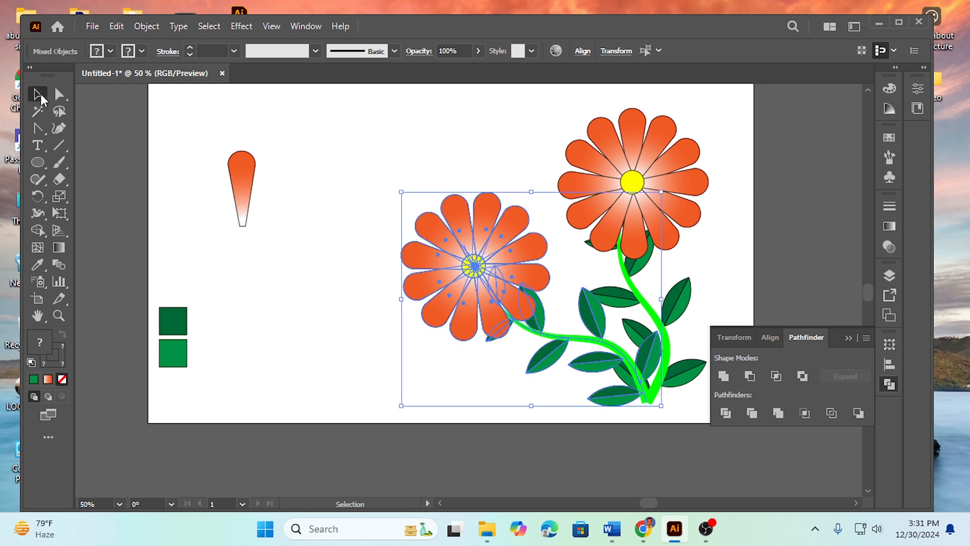
Step: Rotate both flowers together clockwise until their heads are nearly level, and move the pair up so the stem base sits inside the artboard
{"action": "left_click", "coordinate": [338, 251]}
{"action": "left_click_drag", "start_coordinate": [352, 126], "coordinate": [620, 441]}
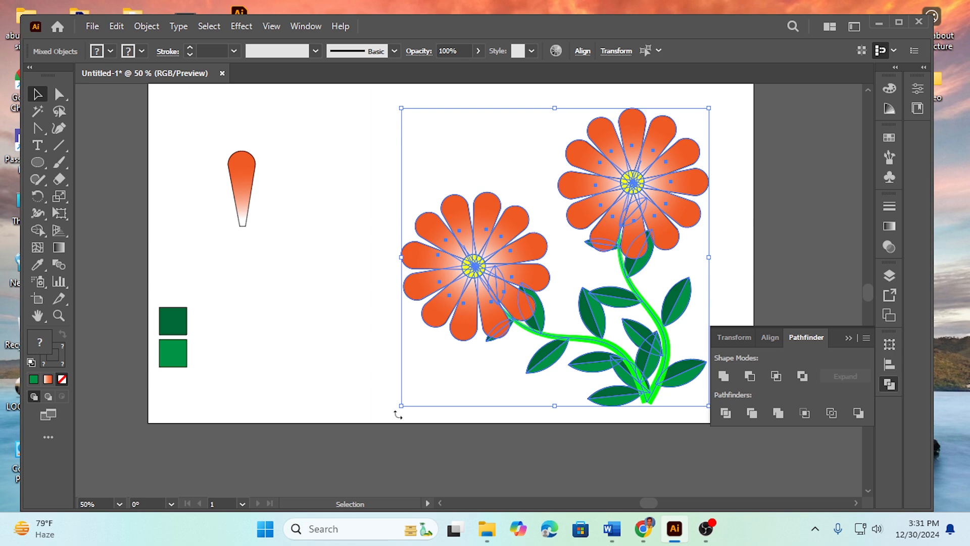
{"action": "left_click_drag", "start_coordinate": [398, 414], "coordinate": [335, 341]}
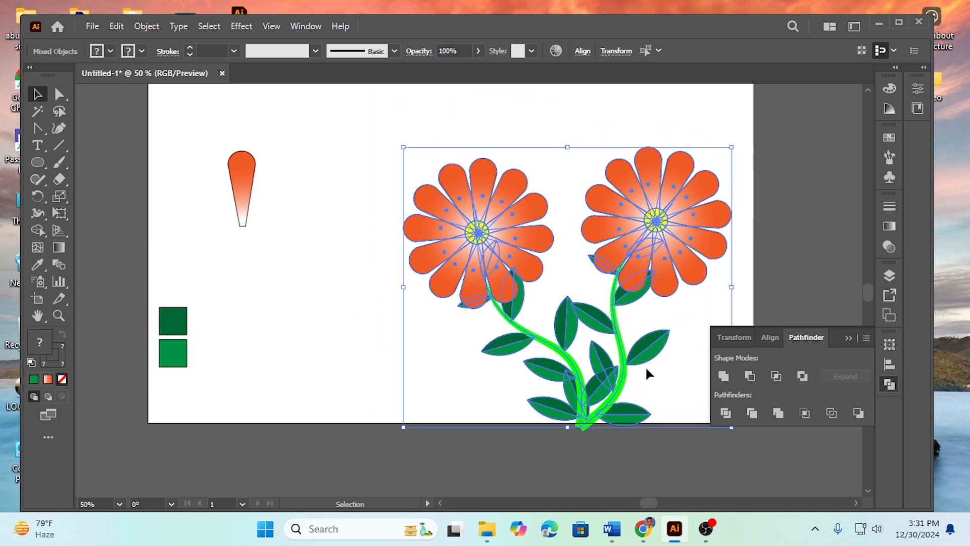
{"action": "left_click_drag", "start_coordinate": [621, 348], "coordinate": [577, 299]}
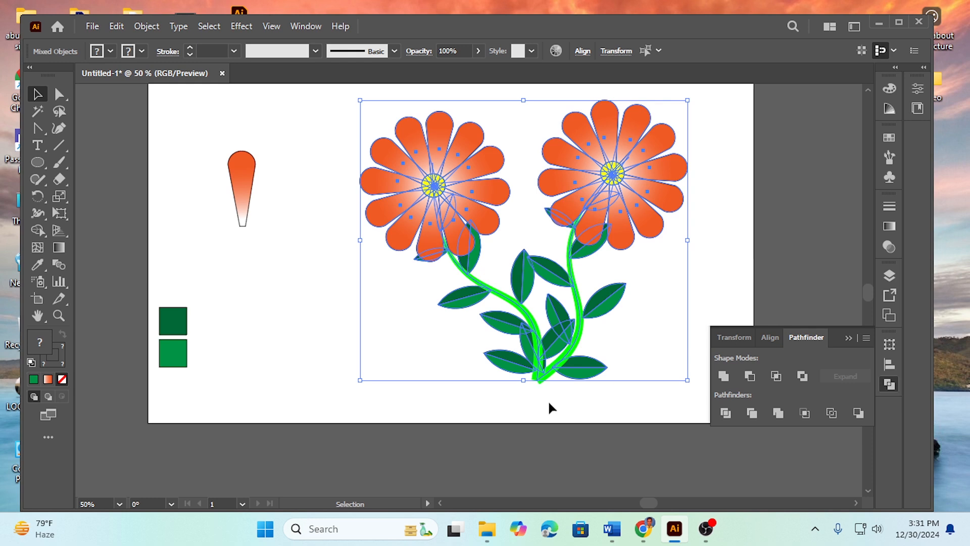
Step: Draw a wide rectangle just below the joined stem bases, reaching the artboard's bottom edge
{"action": "left_click_drag", "start_coordinate": [38, 163], "coordinate": [113, 162]}
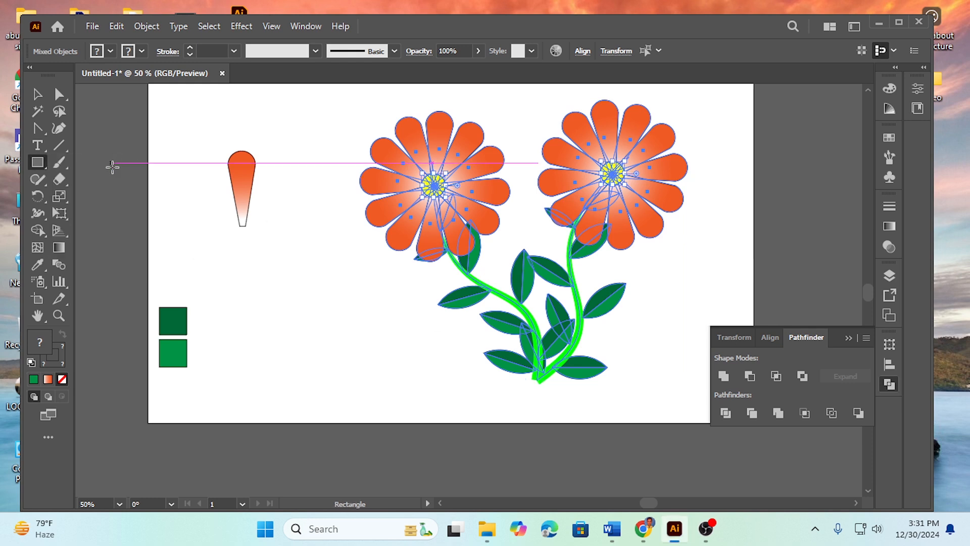
{"action": "mouse_move", "coordinate": [437, 385]}
{"action": "left_mouse_down"}
{"action": "mouse_move", "coordinate": [605, 403]}
{"action": "mouse_move", "coordinate": [633, 421]}
{"action": "left_mouse_up"}
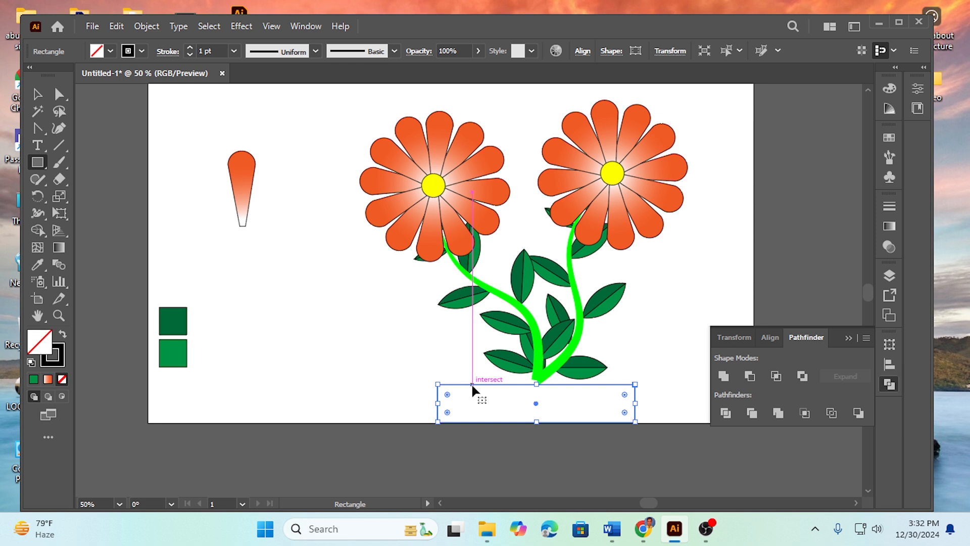
{"action": "left_click_drag", "start_coordinate": [471, 383], "coordinate": [471, 376]}
{"action": "key", "text": "Delete"}
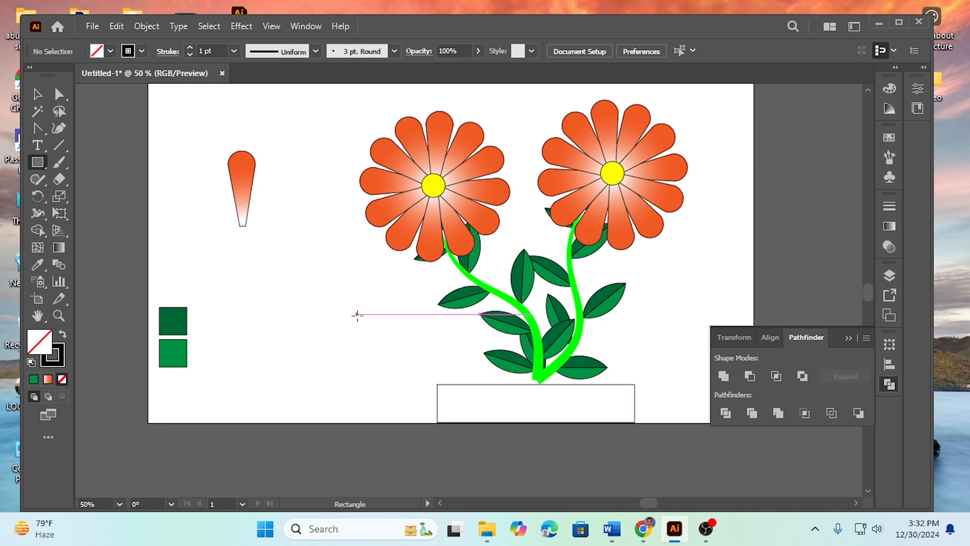
{"action": "key", "text": "v"}
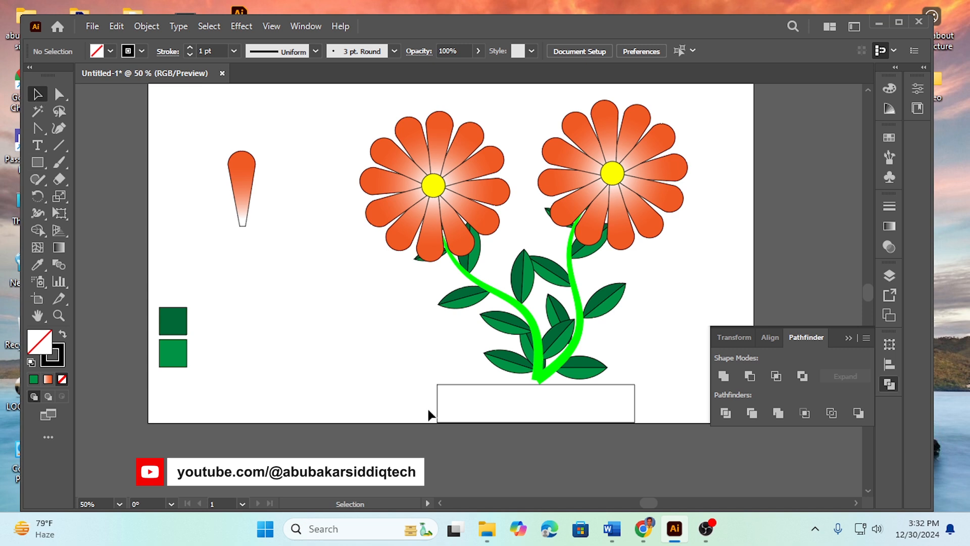
Step: Move the rectangle straight up 12 px so its top edge overlaps the stem bases
{"action": "left_click", "coordinate": [515, 388]}
{"action": "double_click", "coordinate": [515, 385]}
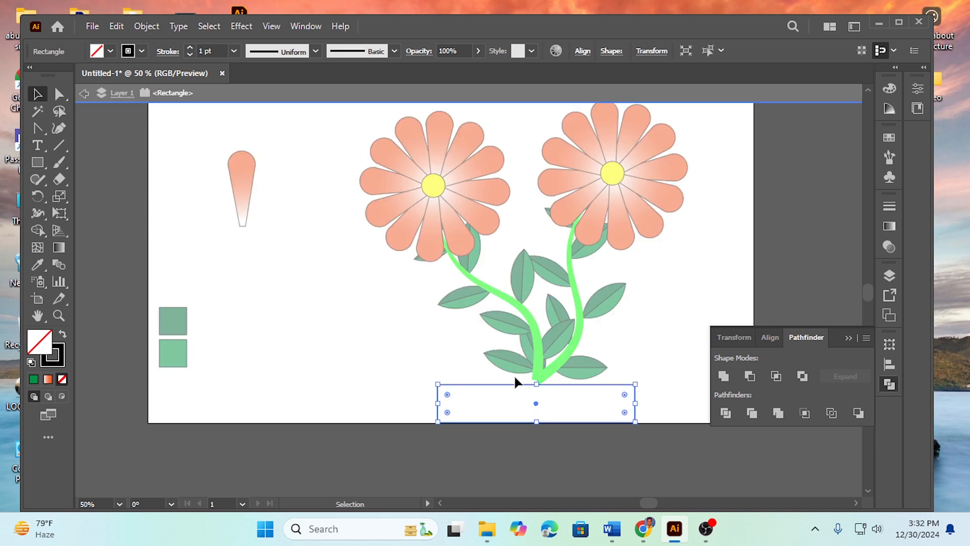
{"action": "left_click", "coordinate": [83, 93]}
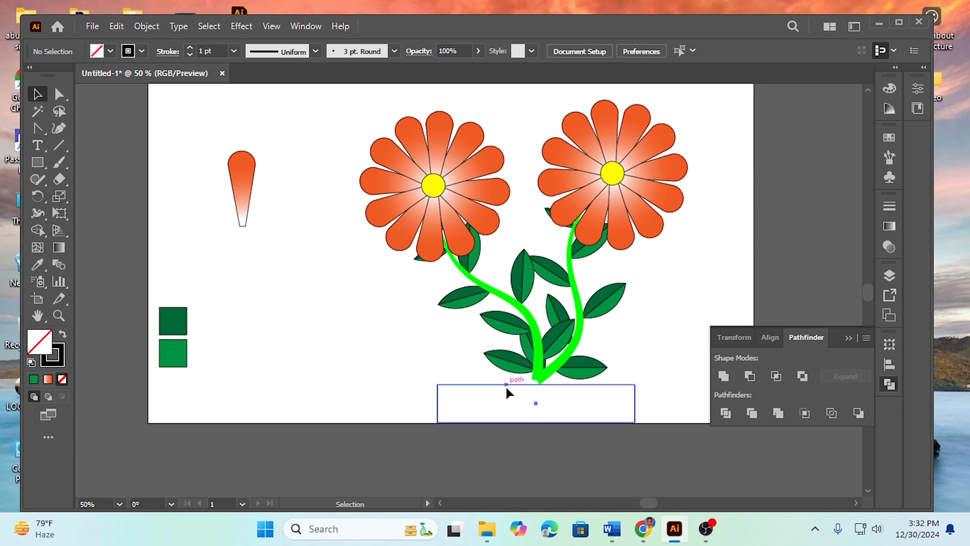
{"action": "left_click_drag", "start_coordinate": [505, 385], "coordinate": [506, 373]}
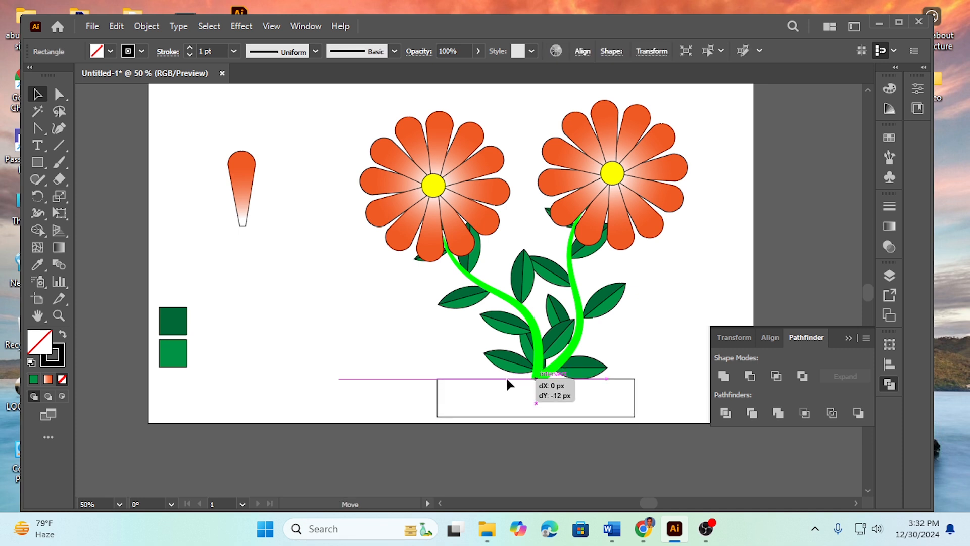
{"action": "left_click_drag", "start_coordinate": [506, 384], "coordinate": [507, 384]}
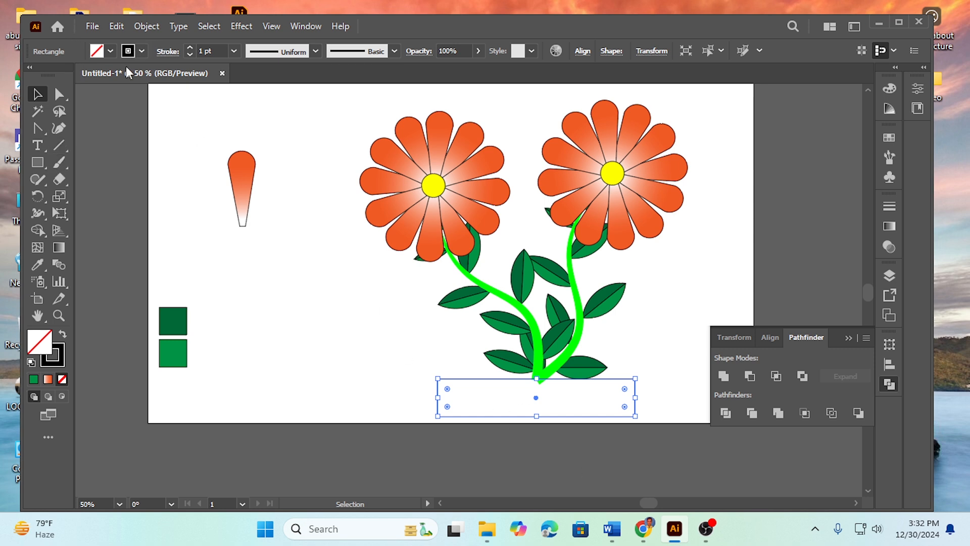
Step: Fill the rectangle with dark brown and stretch its lower edge down to the bottom of the artboard
{"action": "left_click", "coordinate": [110, 51]}
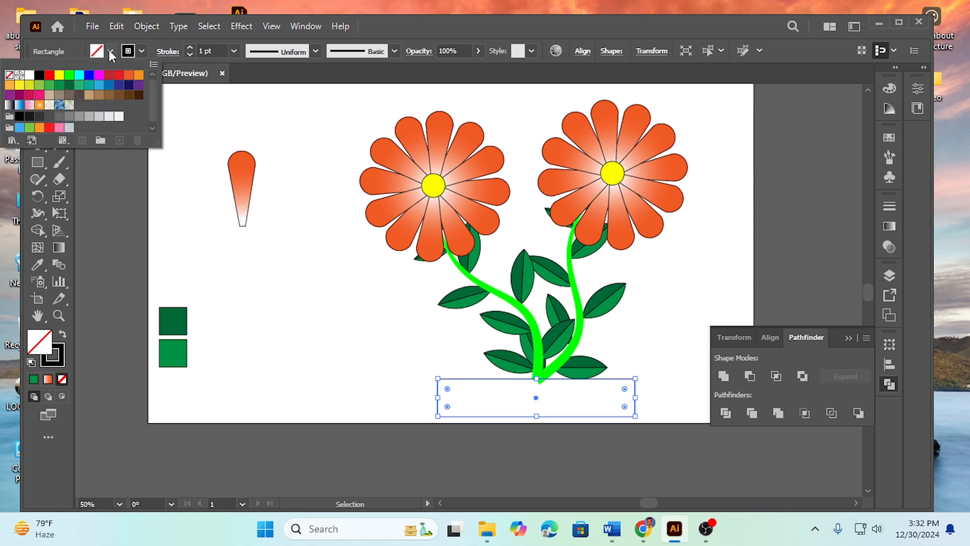
{"action": "left_click", "coordinate": [130, 96]}
{"action": "left_click", "coordinate": [336, 349]}
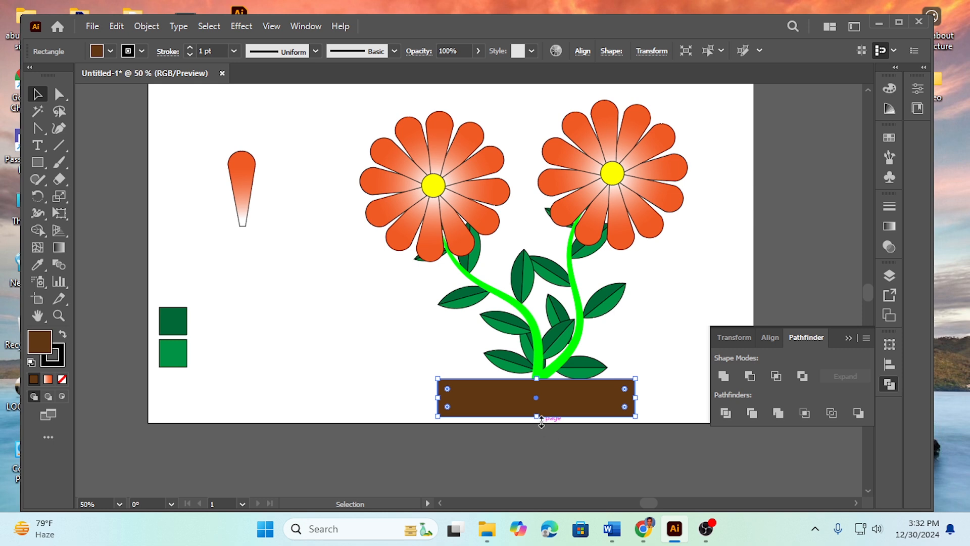
{"action": "left_click_drag", "start_coordinate": [541, 419], "coordinate": [537, 424]}
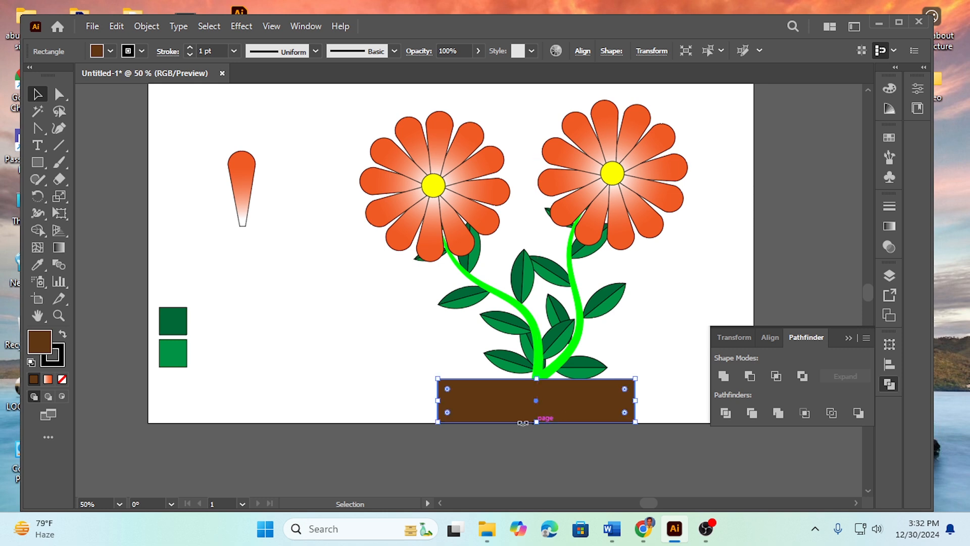
{"action": "left_click", "coordinate": [263, 302]}
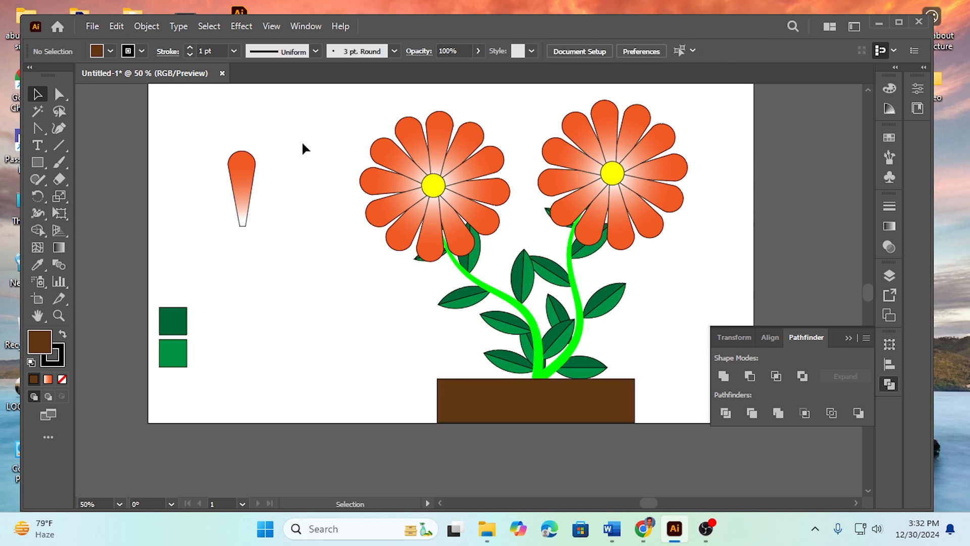
{"action": "left_click_drag", "start_coordinate": [361, 152], "coordinate": [635, 398]}
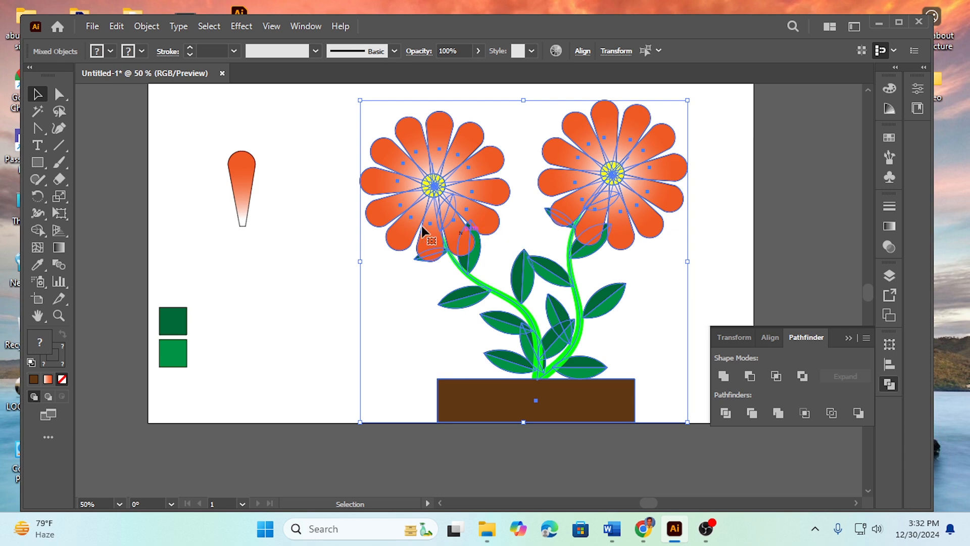
{"action": "left_click", "coordinate": [314, 242]}
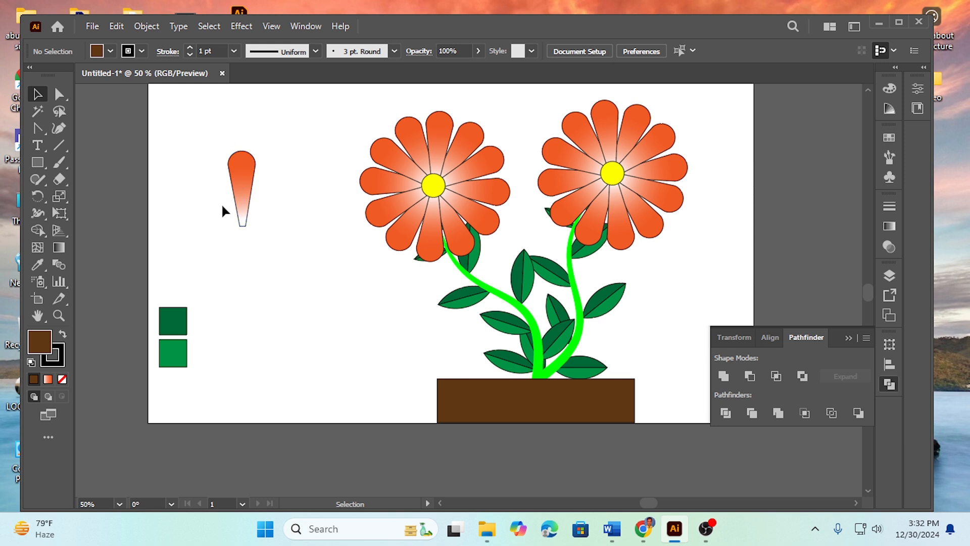
Step: Shorten the spare gradient petal by raising its narrow bottom end while keeping its width
{"action": "left_click_drag", "start_coordinate": [195, 143], "coordinate": [273, 233]}
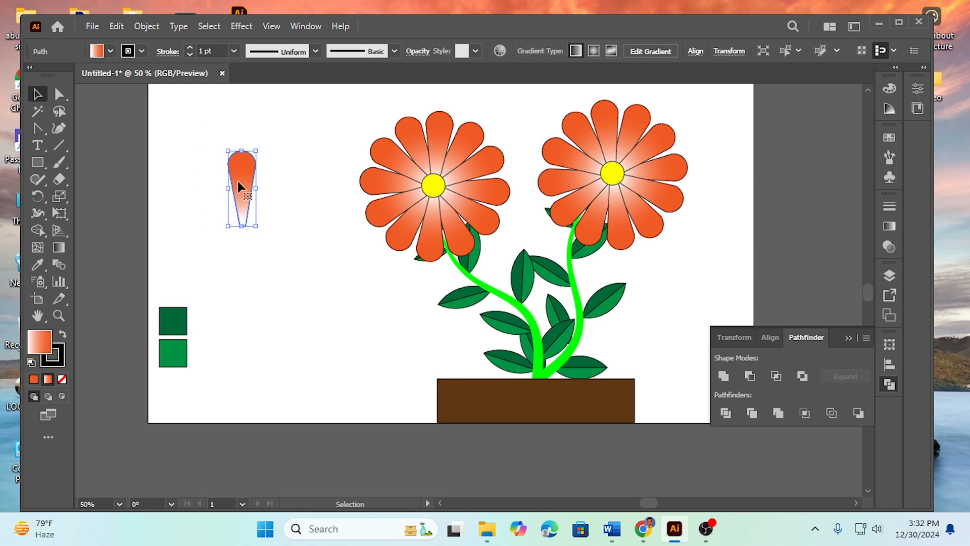
{"action": "left_click_drag", "start_coordinate": [242, 225], "coordinate": [242, 206]}
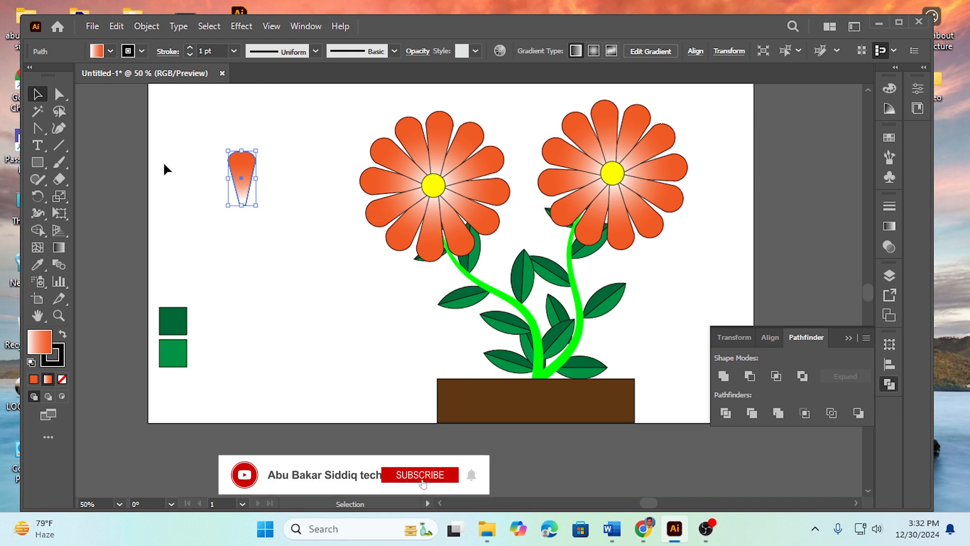
{"action": "left_click", "coordinate": [167, 191]}
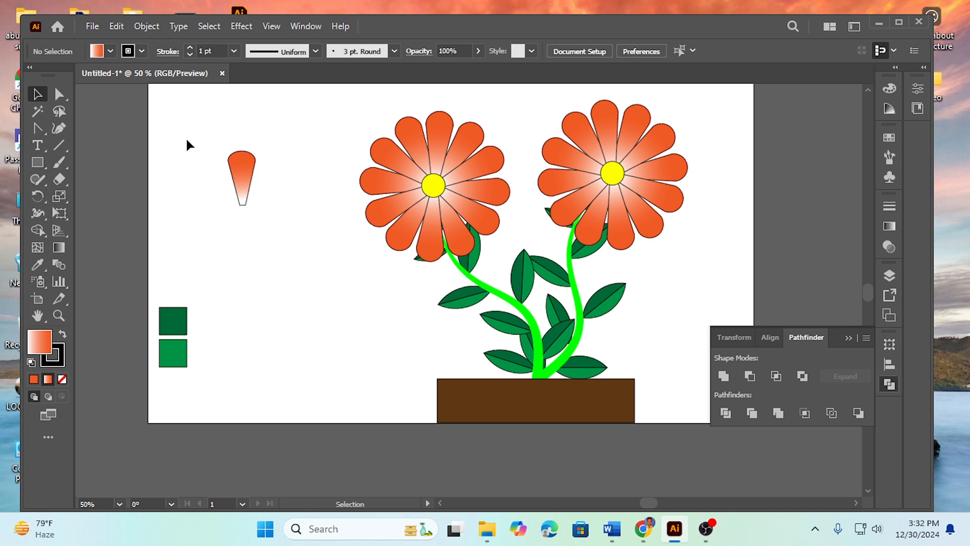
Step: Create a copy of the shortened gradient petal rotated by 360/6 degrees around the petal's narrow bottom end
{"action": "left_click_drag", "start_coordinate": [187, 145], "coordinate": [276, 209]}
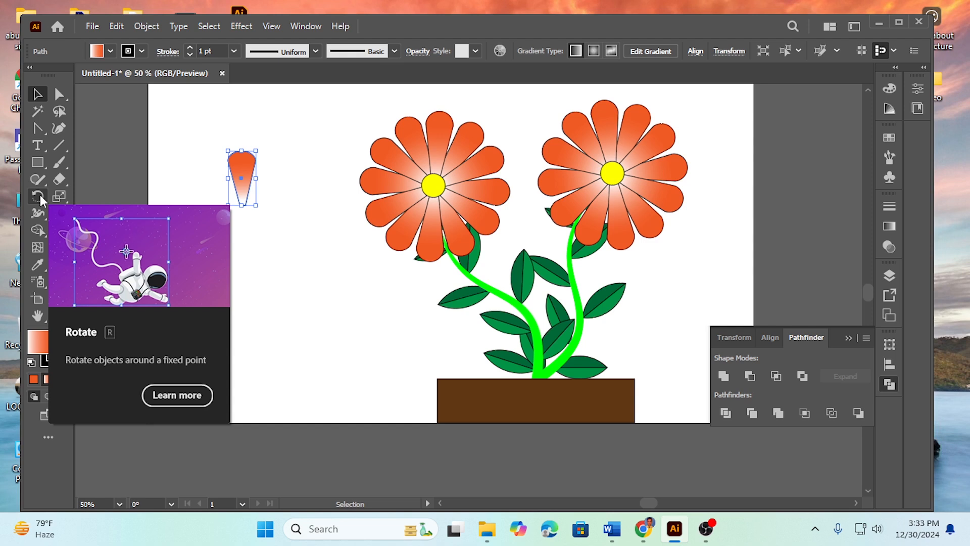
{"action": "left_click", "coordinate": [41, 195]}
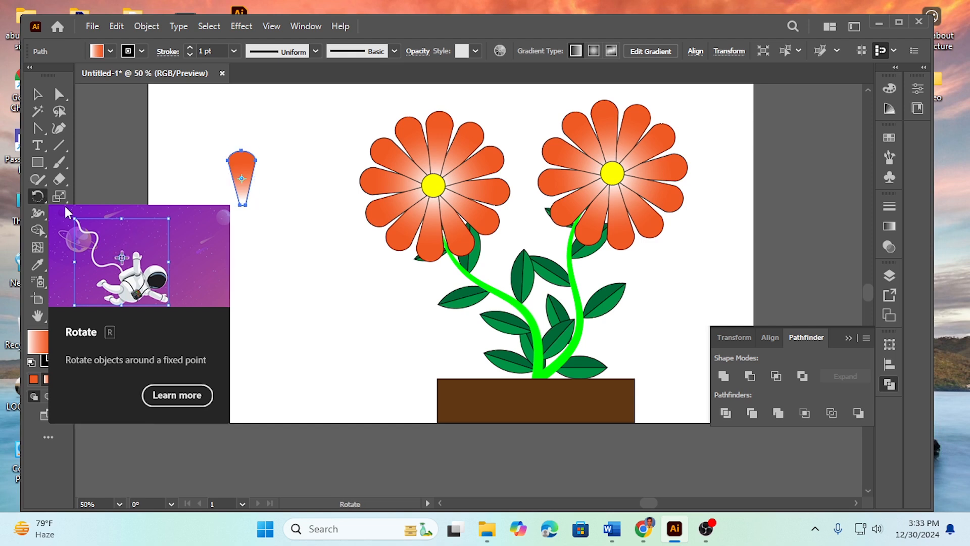
{"action": "left_click", "coordinate": [241, 204], "text": "alt"}
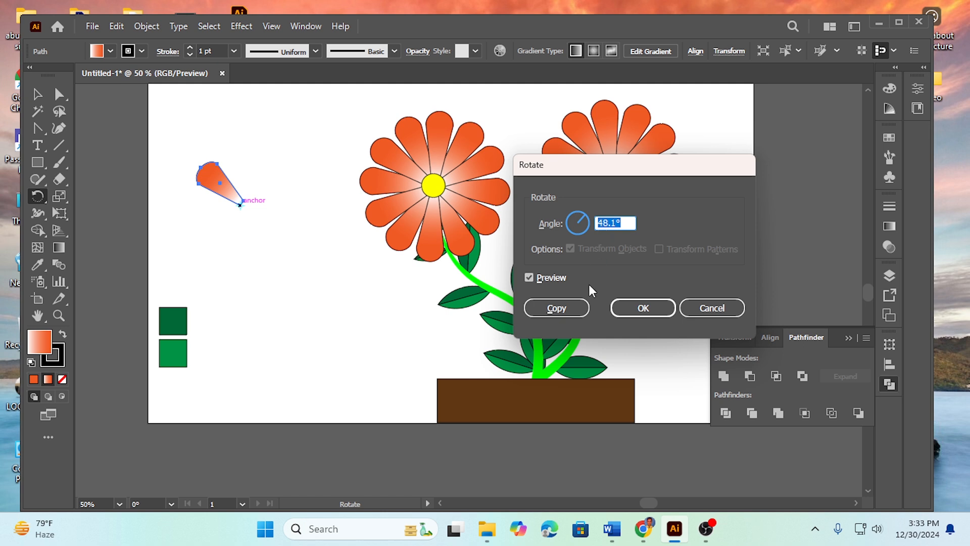
{"action": "left_click_drag", "start_coordinate": [623, 221], "coordinate": [585, 222]}
{"action": "type", "text": "360/6"}
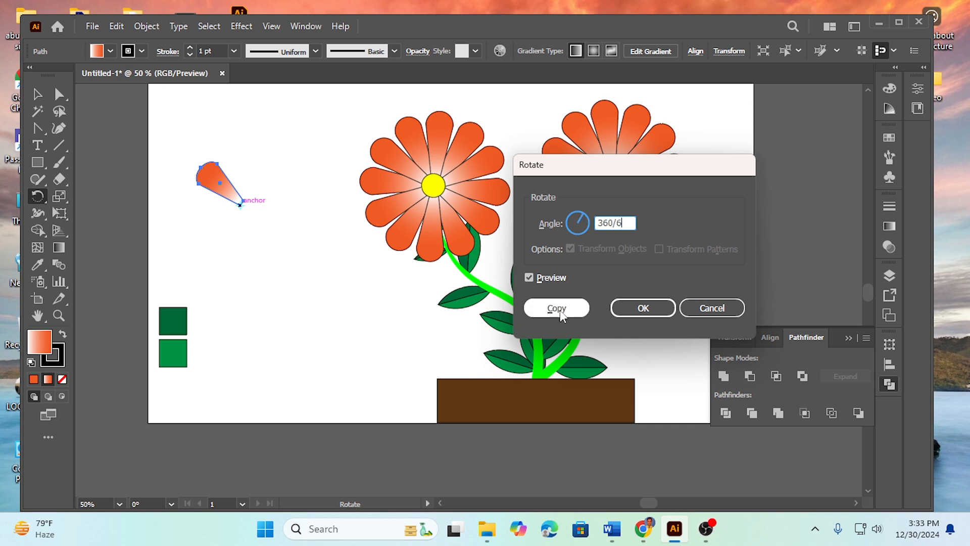
{"action": "left_click", "coordinate": [559, 310]}
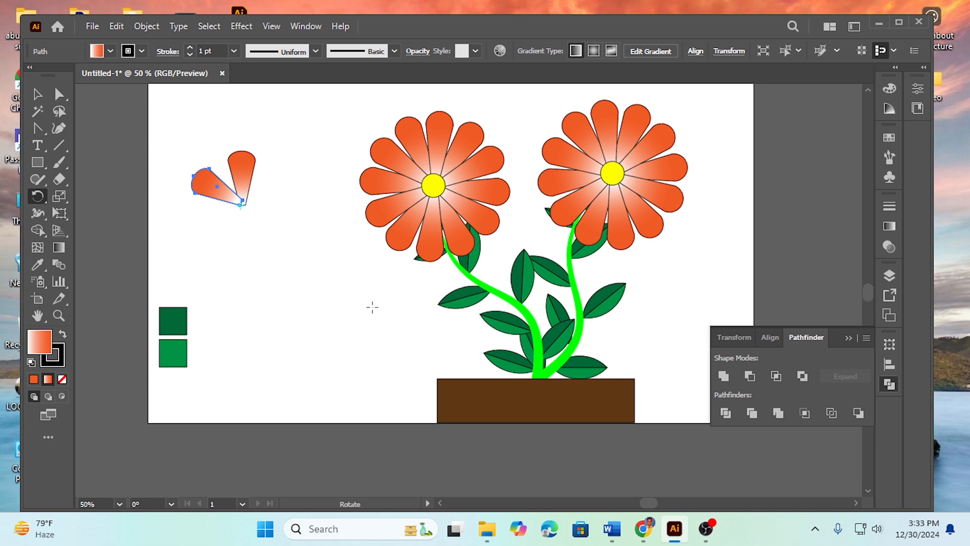
Step: Repeat the rotated petal copy around the same pivot to complete a ring of six petals
{"action": "key", "text": "ctrl+d"}
{"action": "key", "text": "ctrl+d"}
{"action": "key", "text": "ctrl+d"}
{"action": "key", "text": "ctrl+d"}
{"action": "key", "text": "ctrl+d"}
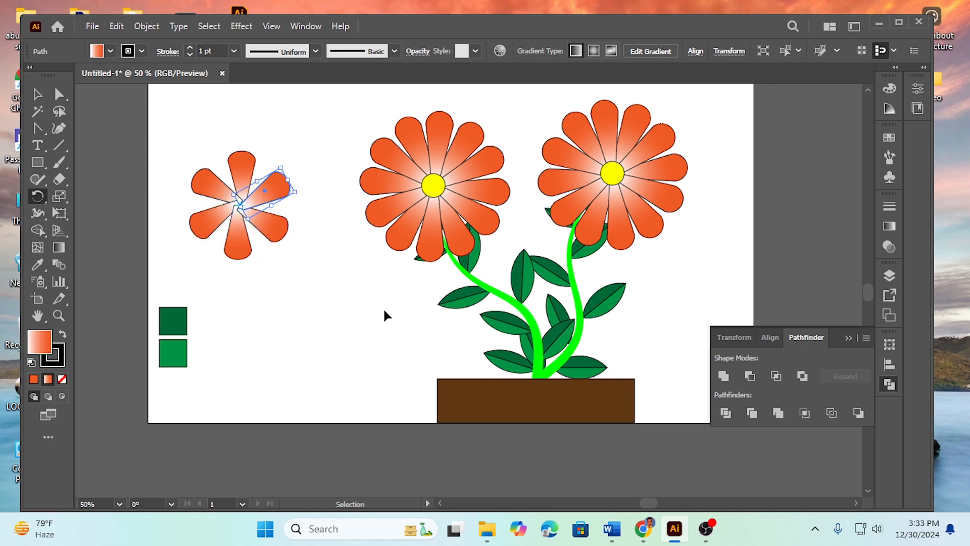
{"action": "key", "text": "r"}
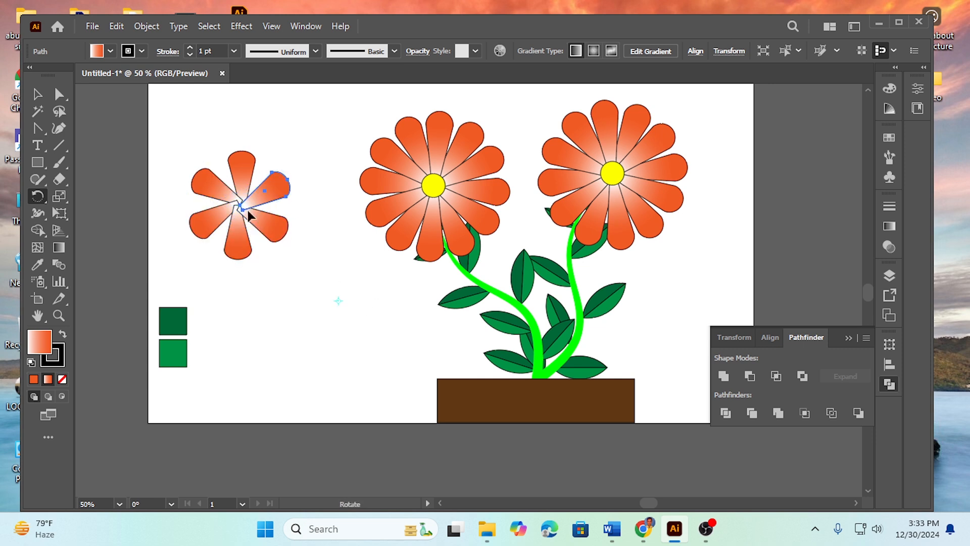
Step: Copy the six-petal ring, paste it in front, and rotate the duplicate so its petals fill the gaps between the originals
{"action": "left_click", "coordinate": [38, 94]}
{"action": "left_click_drag", "start_coordinate": [167, 146], "coordinate": [298, 267]}
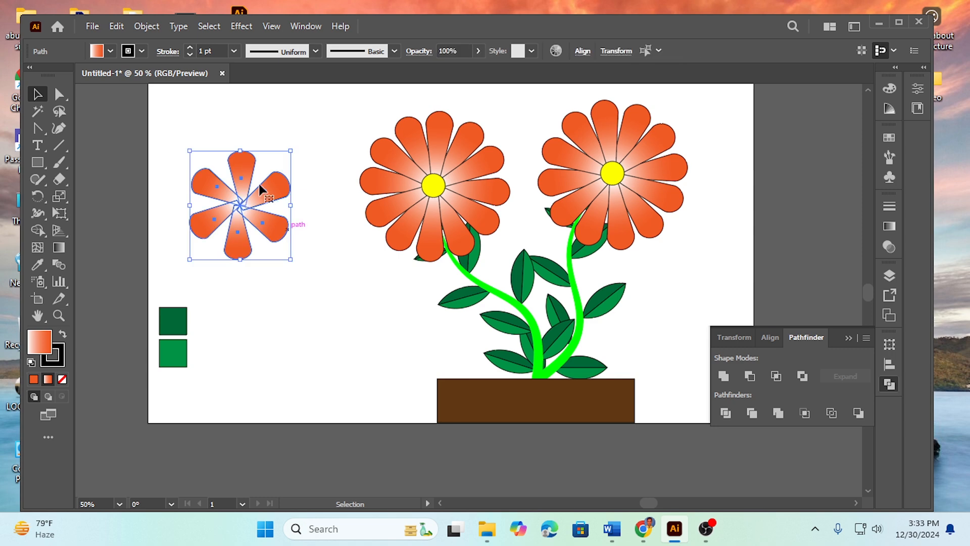
{"action": "left_click", "coordinate": [120, 28]}
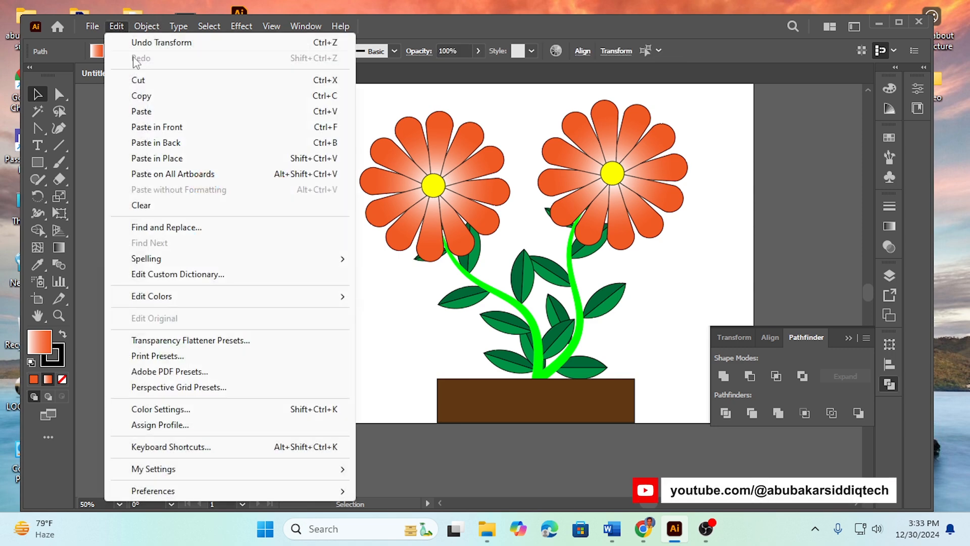
{"action": "left_click", "coordinate": [142, 95]}
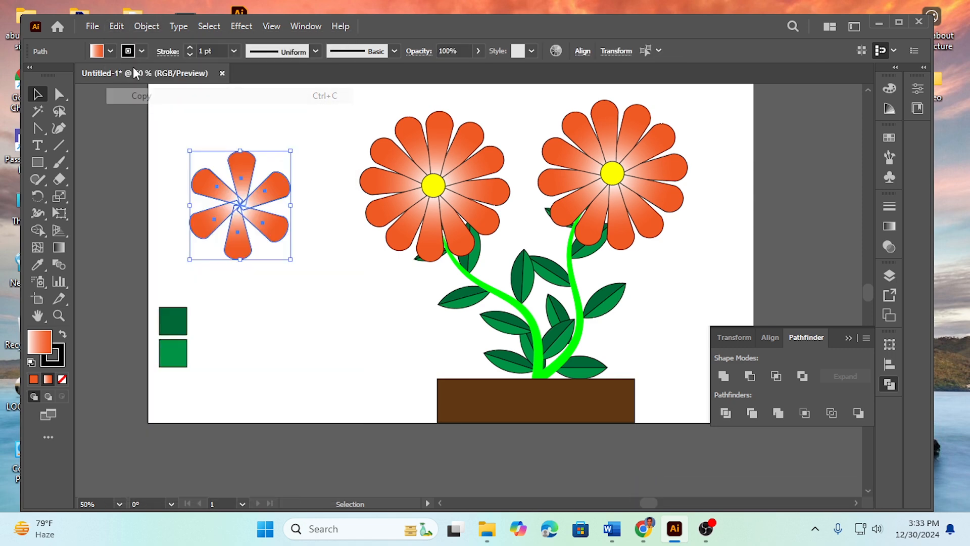
{"action": "left_click", "coordinate": [112, 24]}
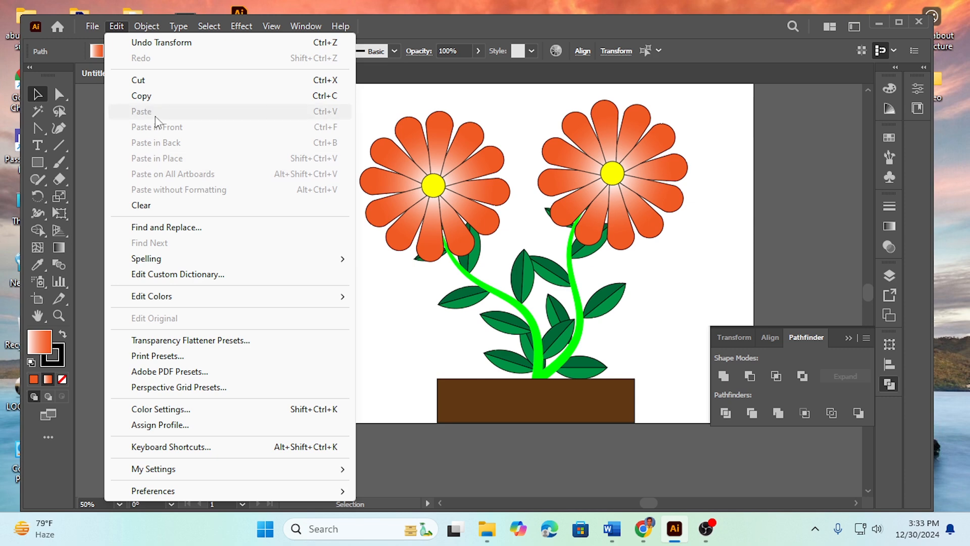
{"action": "left_click", "coordinate": [102, 32]}
{"action": "mouse_move", "coordinate": [112, 30]}
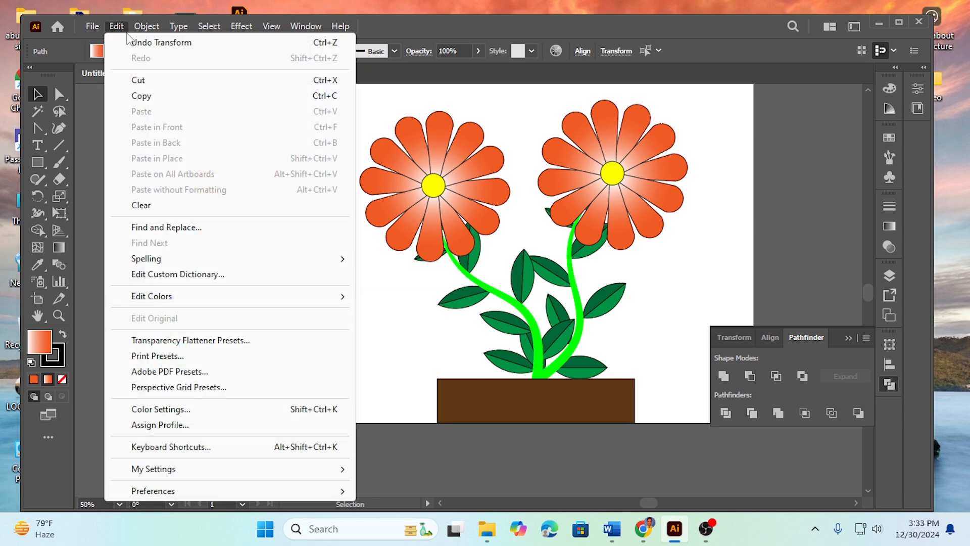
{"action": "left_click", "coordinate": [142, 97]}
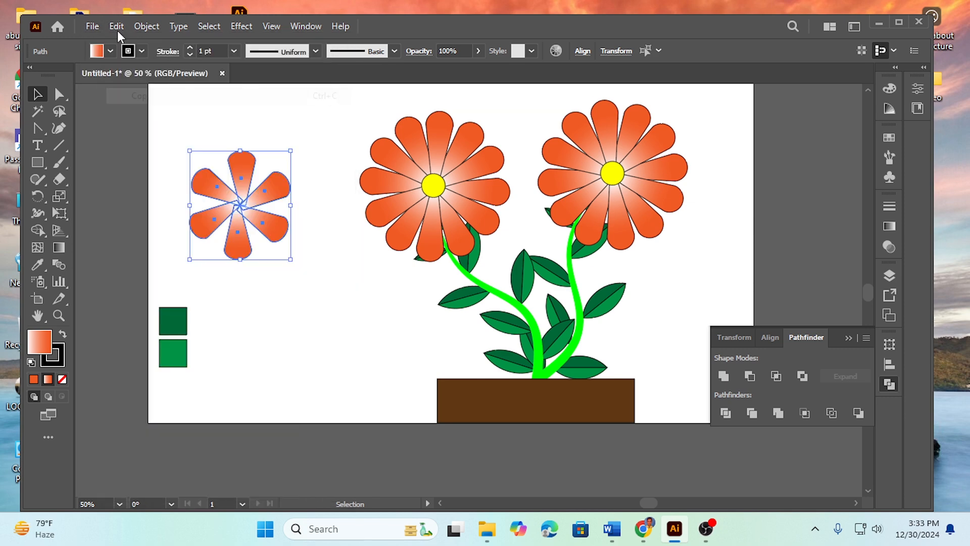
{"action": "left_click", "coordinate": [116, 25]}
{"action": "left_click", "coordinate": [156, 127]}
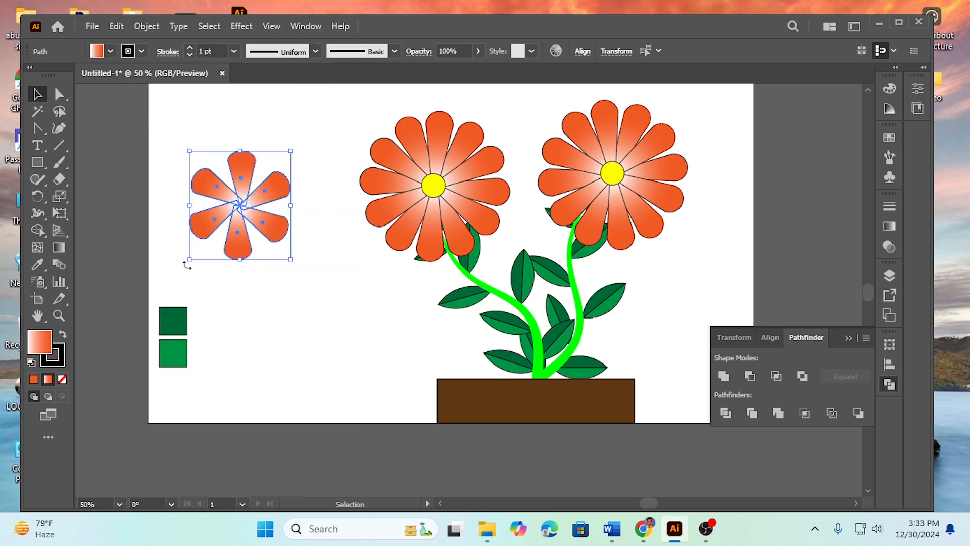
{"action": "left_click_drag", "start_coordinate": [185, 260], "coordinate": [220, 279]}
{"action": "left_click", "coordinate": [303, 313]}
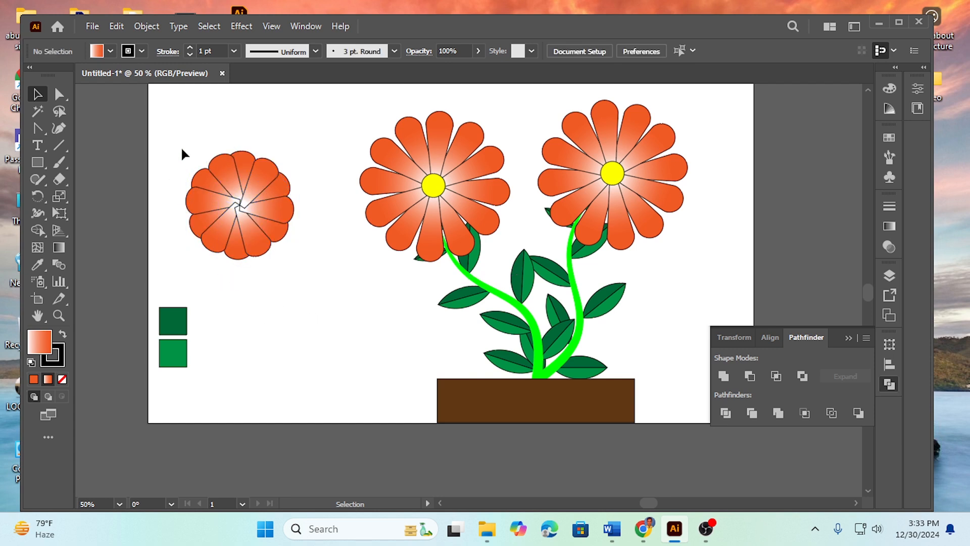
Step: Move the gradient midpoint of all the new flower's petals to 51.5%
{"action": "left_click_drag", "start_coordinate": [182, 152], "coordinate": [308, 283]}
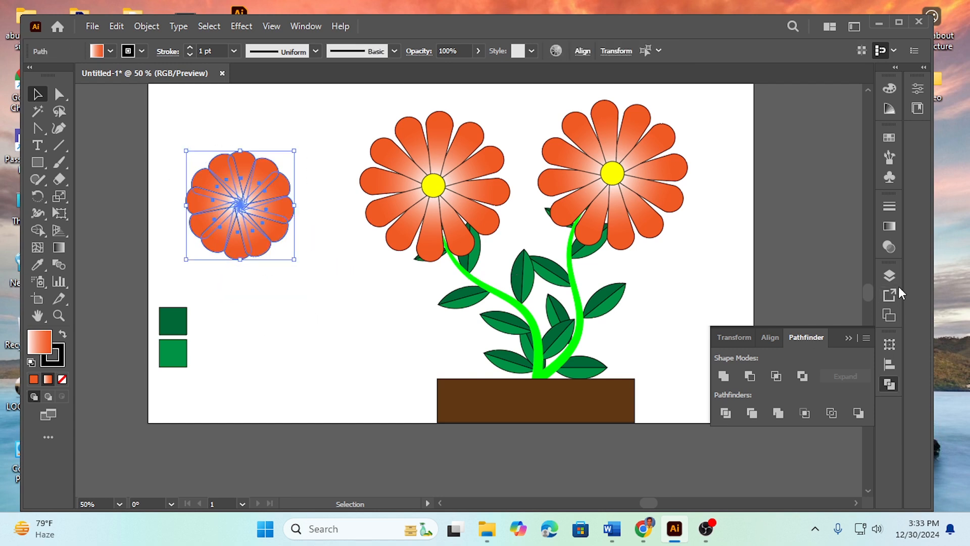
{"action": "left_click", "coordinate": [892, 224]}
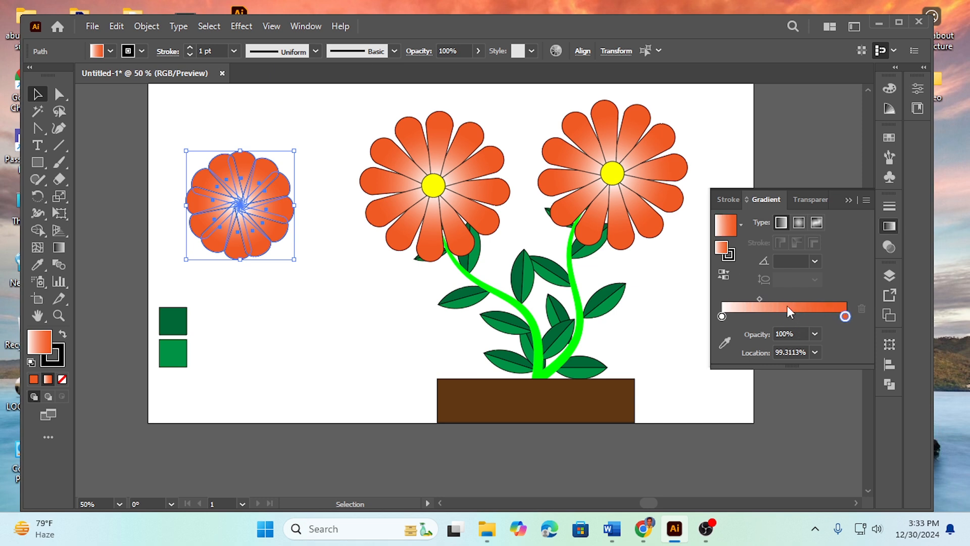
{"action": "left_click_drag", "start_coordinate": [761, 299], "coordinate": [787, 302]}
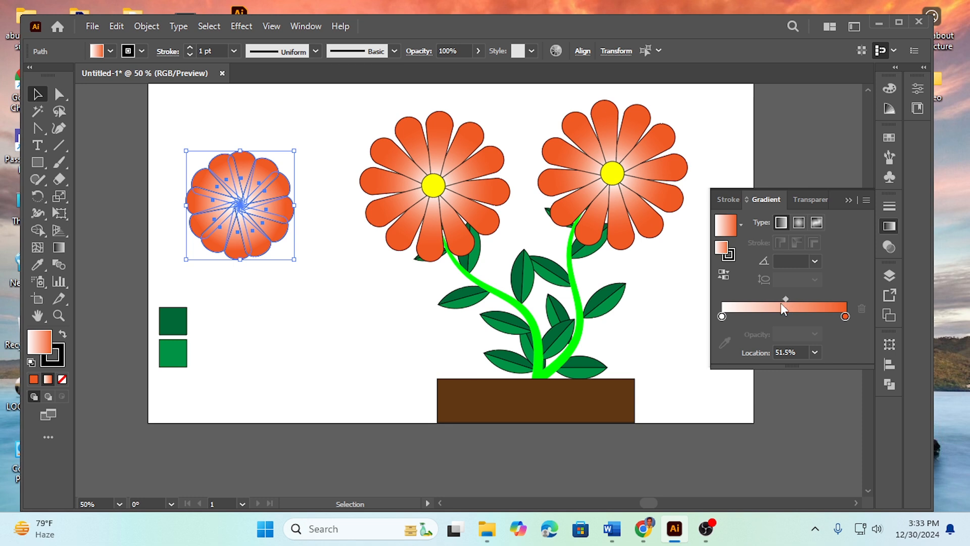
{"action": "left_click", "coordinate": [685, 320]}
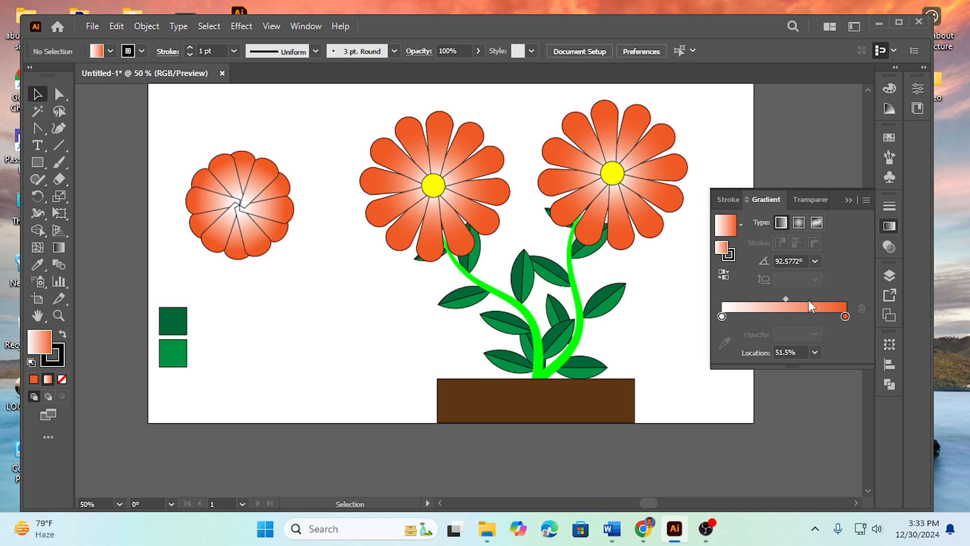
{"action": "double_click", "coordinate": [844, 316]}
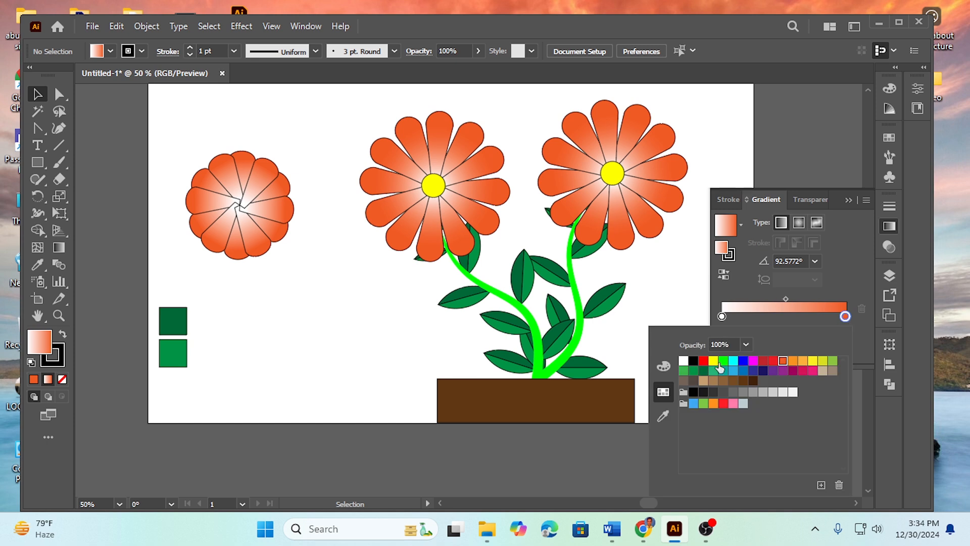
{"action": "left_click", "coordinate": [703, 360]}
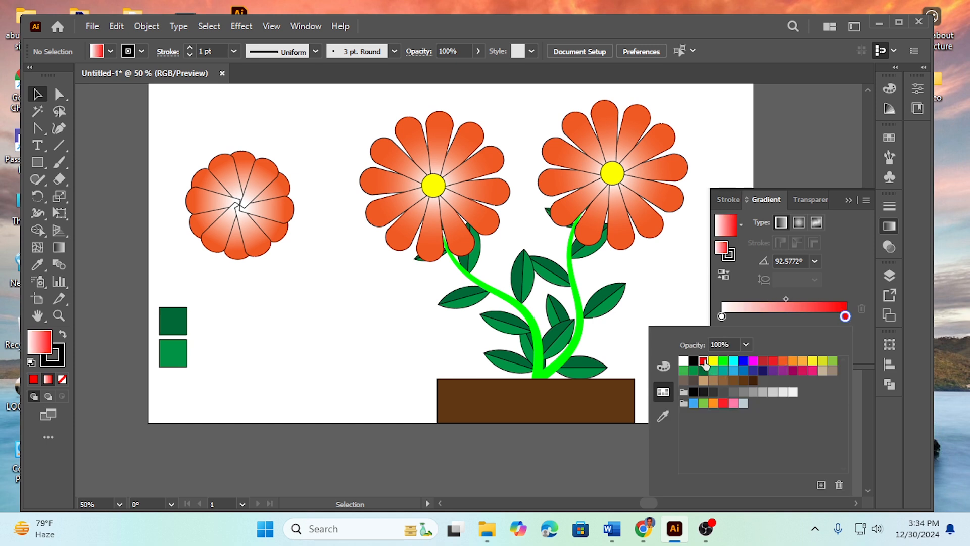
{"action": "left_click", "coordinate": [177, 160]}
Step: Change the orange end color of the gradient to red on all petals of the new flower
{"action": "left_click_drag", "start_coordinate": [164, 147], "coordinate": [303, 279]}
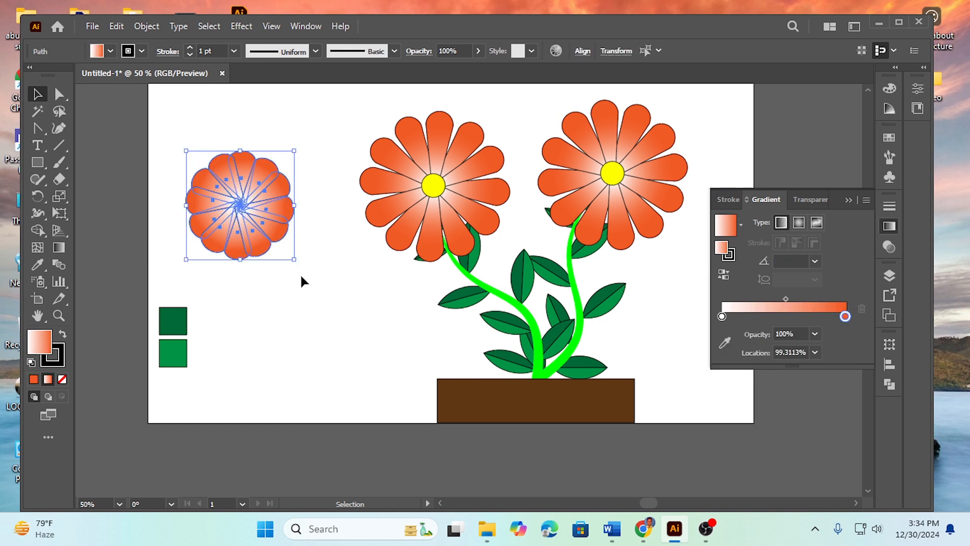
{"action": "double_click", "coordinate": [845, 316]}
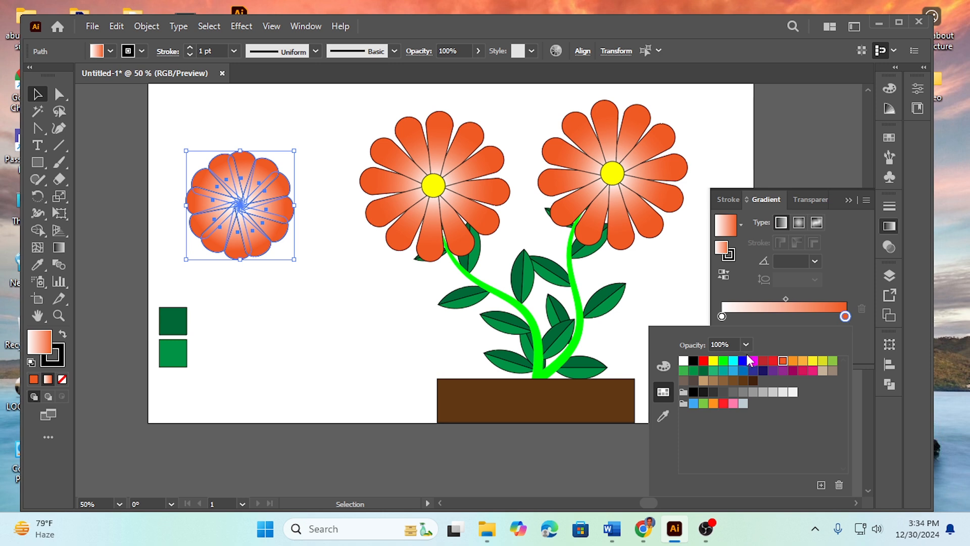
{"action": "left_click", "coordinate": [772, 362]}
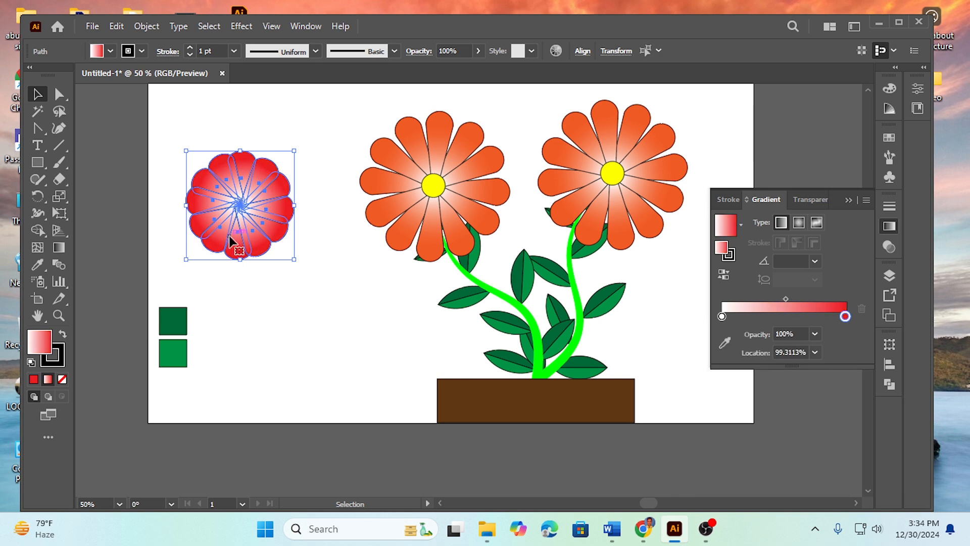
{"action": "left_click", "coordinate": [158, 190]}
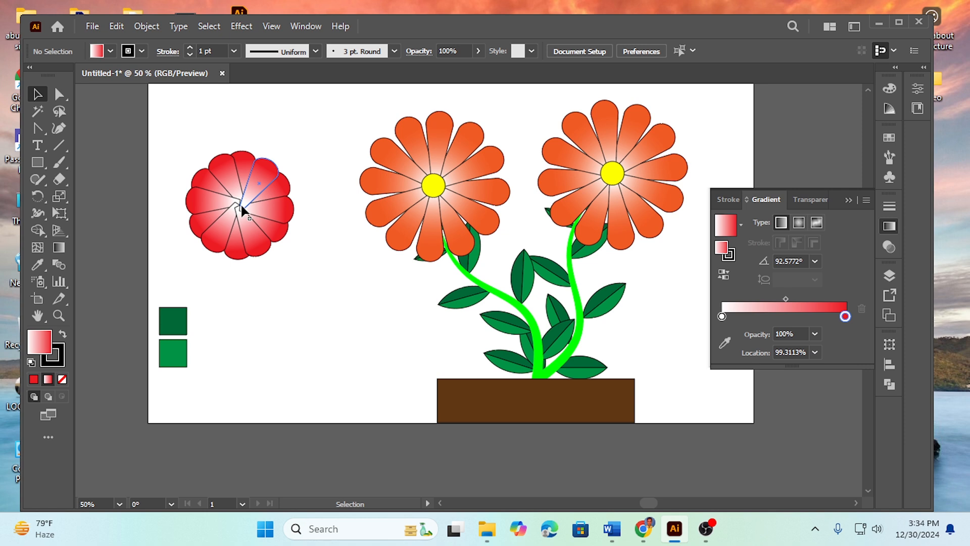
Step: Draw a small circle with the Ellipse tool over the center of the red flower
{"action": "left_click", "coordinate": [37, 164]}
{"action": "left_click", "coordinate": [96, 196]}
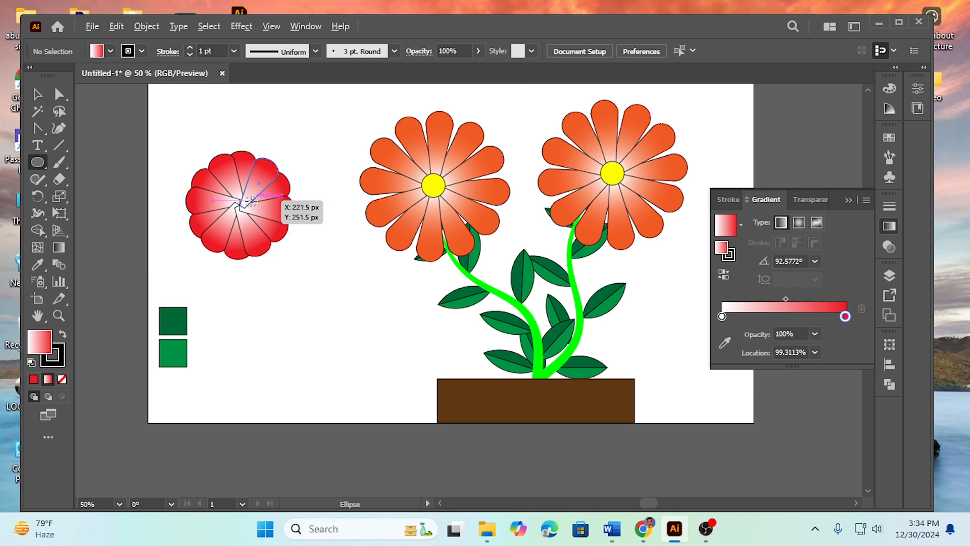
{"action": "left_click_drag", "start_coordinate": [238, 204], "coordinate": [252, 221]}
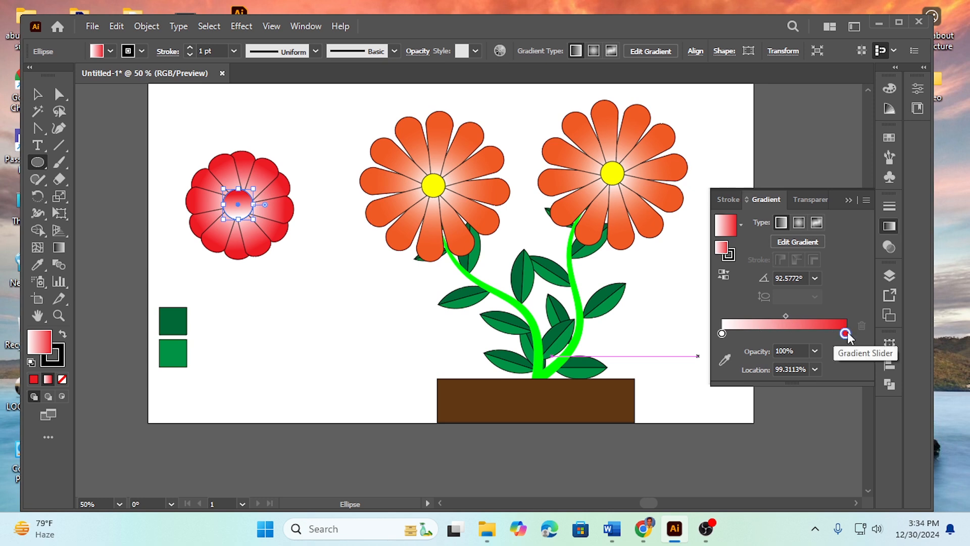
Step: Give the center circle a radial gradient running from white to a slightly golden yellow
{"action": "left_click", "coordinate": [798, 222]}
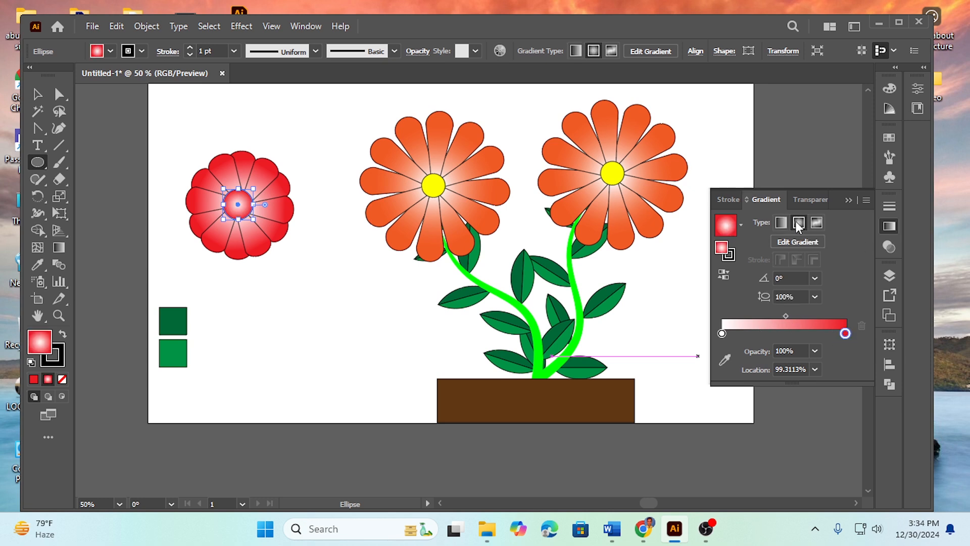
{"action": "double_click", "coordinate": [845, 333]}
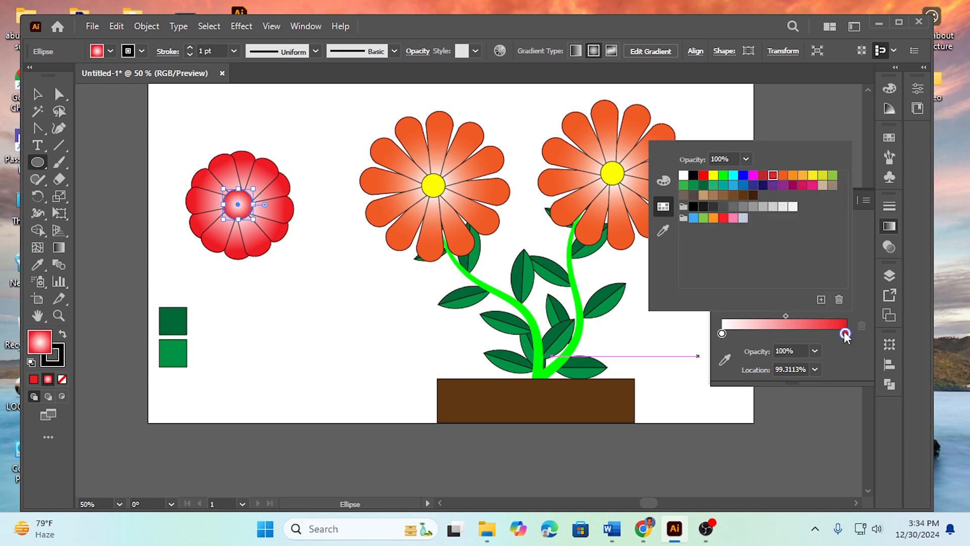
{"action": "left_click", "coordinate": [714, 177]}
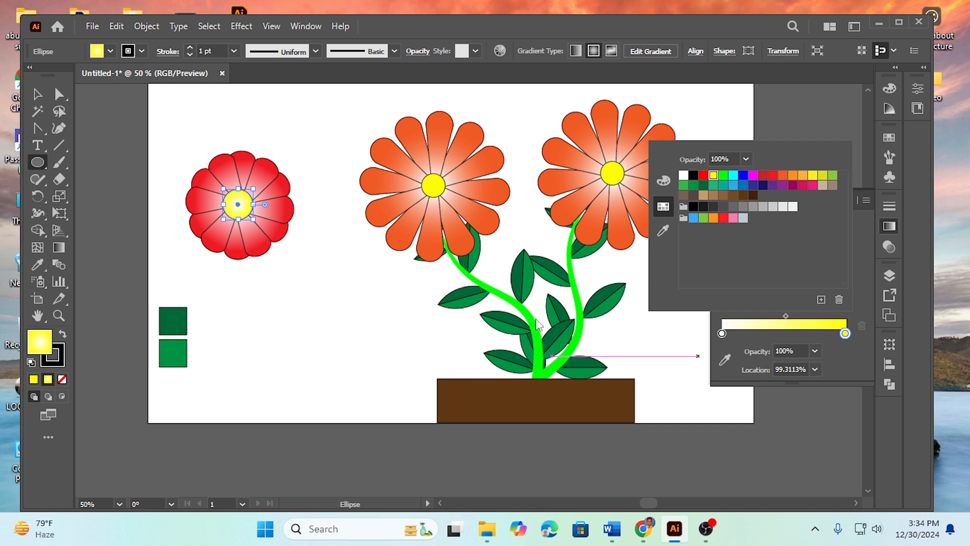
{"action": "left_click", "coordinate": [805, 176]}
{"action": "left_click", "coordinate": [812, 176]}
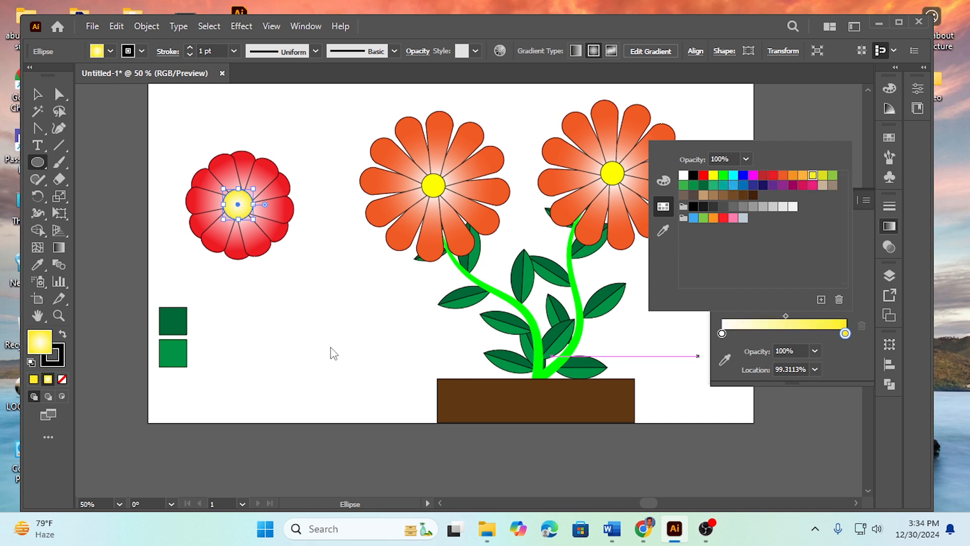
{"action": "left_click", "coordinate": [323, 327]}
Step: Select the whole red flower with its center and move it slightly up and to the right
{"action": "key", "text": "v"}
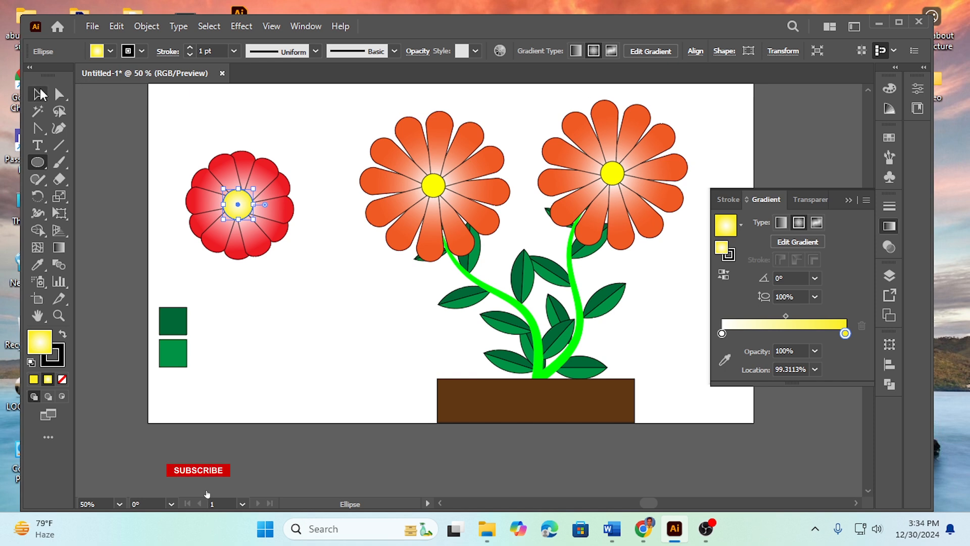
{"action": "left_click_drag", "start_coordinate": [186, 147], "coordinate": [301, 288]}
{"action": "left_click_drag", "start_coordinate": [256, 217], "coordinate": [272, 192]}
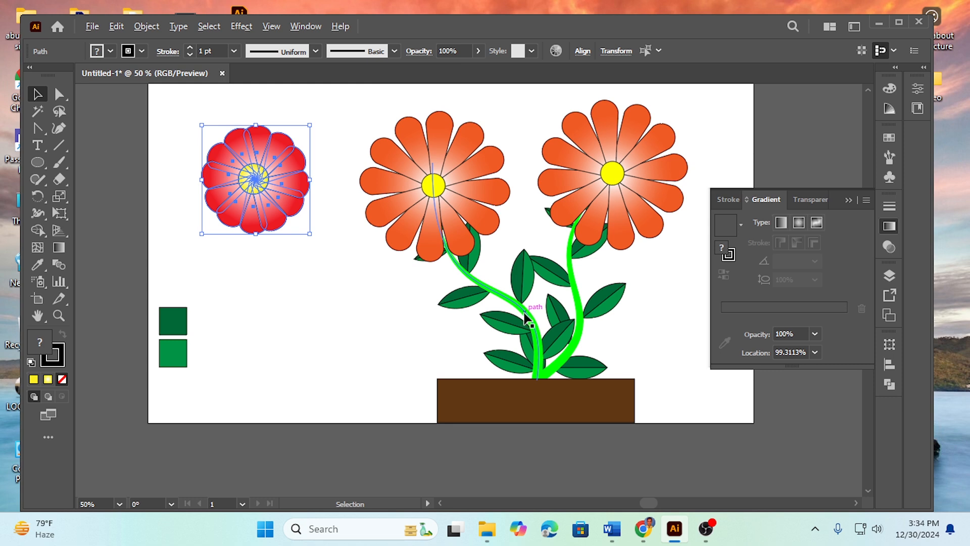
Step: Duplicate the leafy stem of the middle flower about 377 px horizontally to the left, under the red flower
{"action": "left_click_drag", "start_coordinate": [527, 316], "coordinate": [347, 316]}
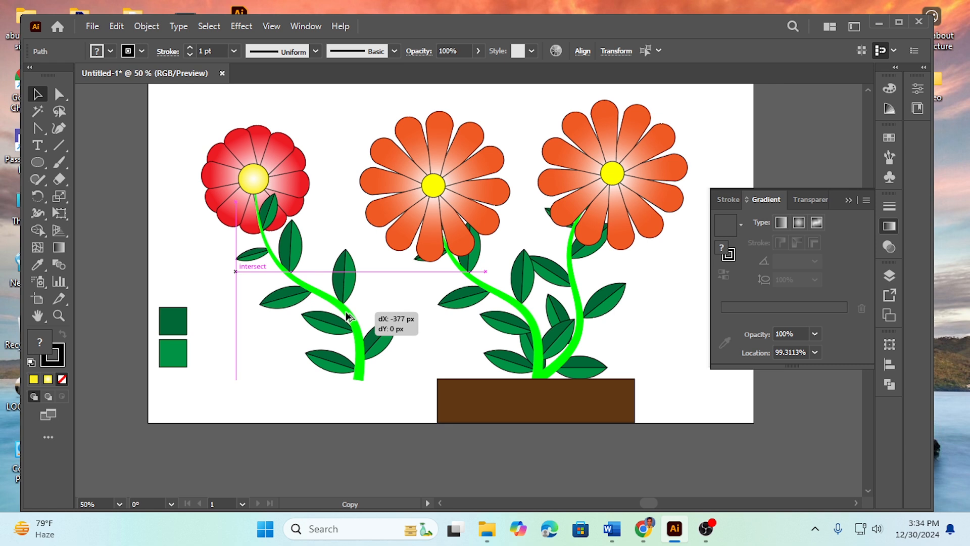
{"action": "left_click_drag", "start_coordinate": [347, 316], "coordinate": [347, 318]}
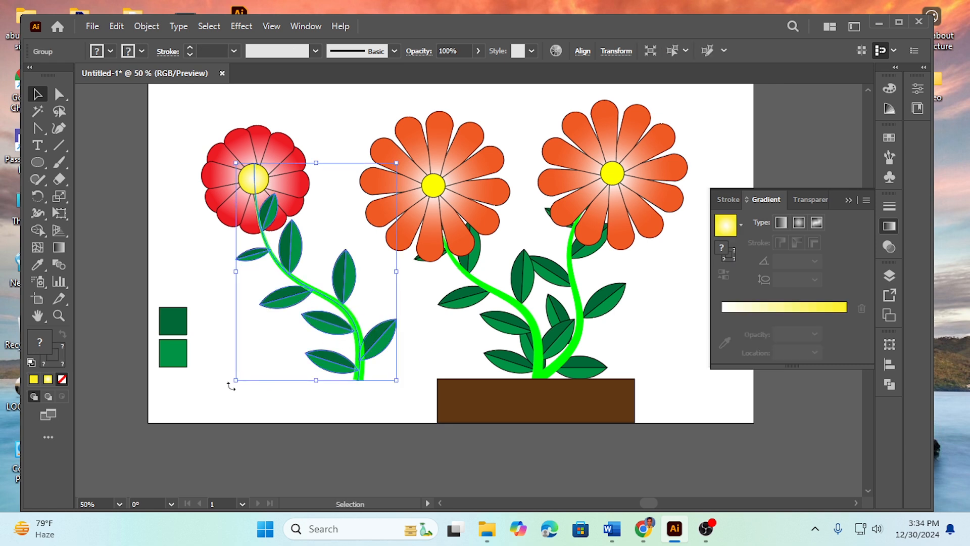
Step: Rotate the duplicated leafy stem slightly clockwise and move it left so its top sits under the red flower
{"action": "left_click_drag", "start_coordinate": [230, 381], "coordinate": [166, 369]}
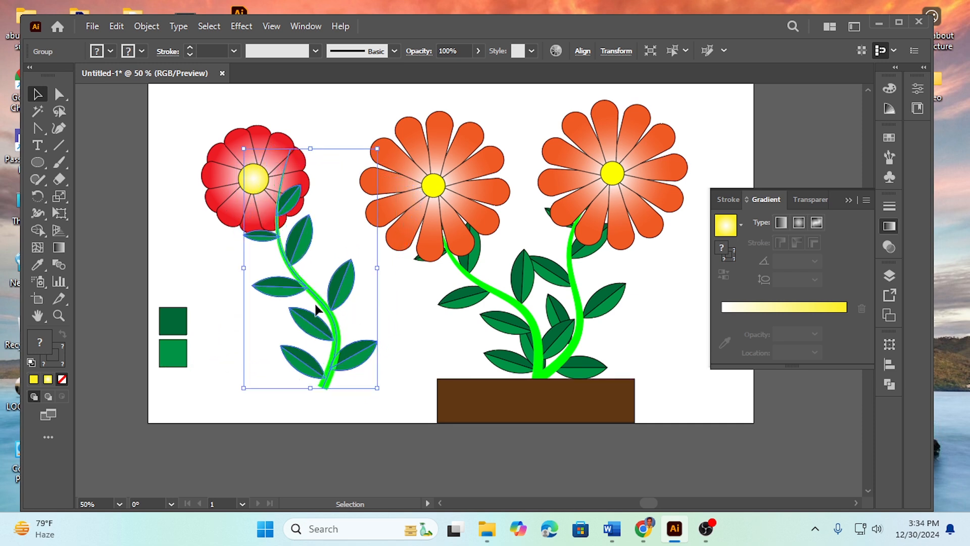
{"action": "left_click_drag", "start_coordinate": [320, 306], "coordinate": [290, 313]}
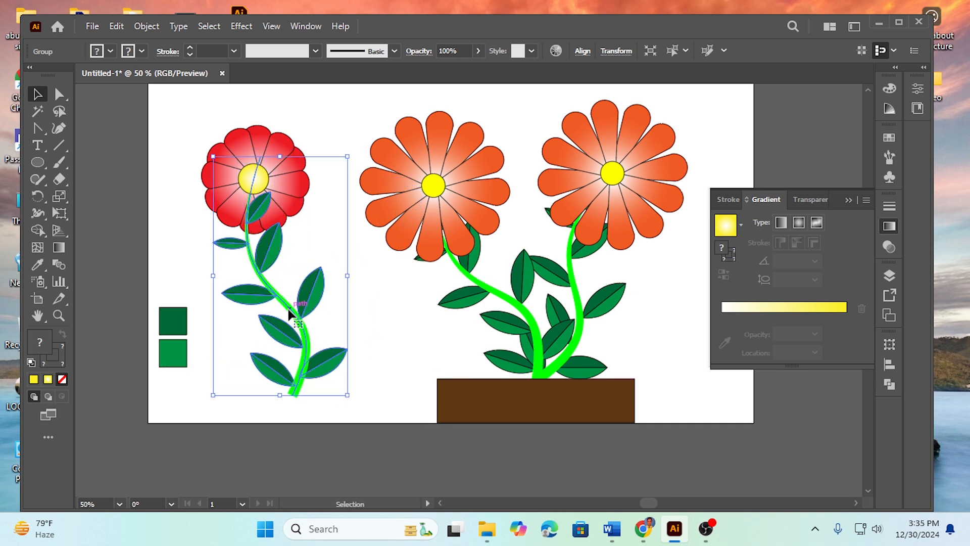
Step: Select the red flower together with its leafy stem and bring the selection to the front
{"action": "left_click", "coordinate": [185, 130]}
{"action": "left_click_drag", "start_coordinate": [184, 127], "coordinate": [261, 186]}
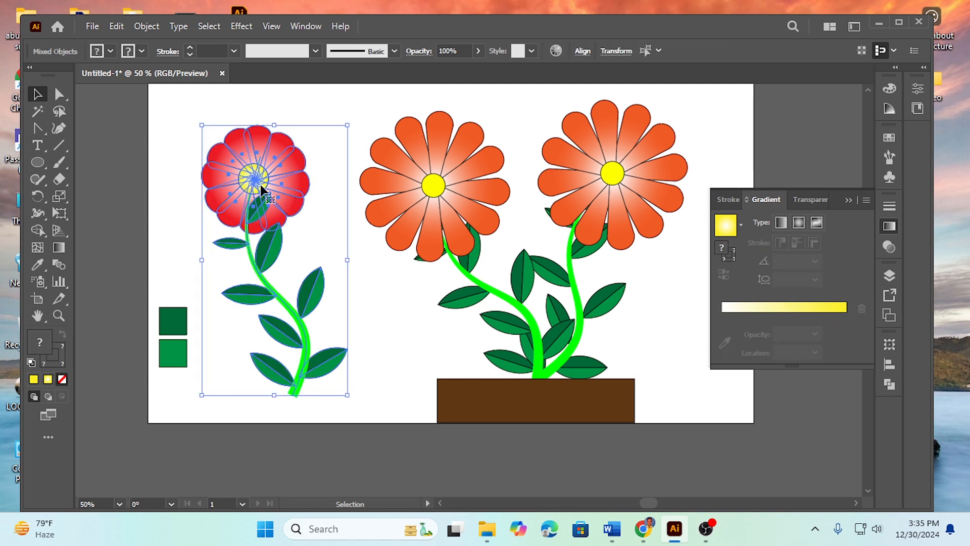
{"action": "right_click", "coordinate": [228, 167]}
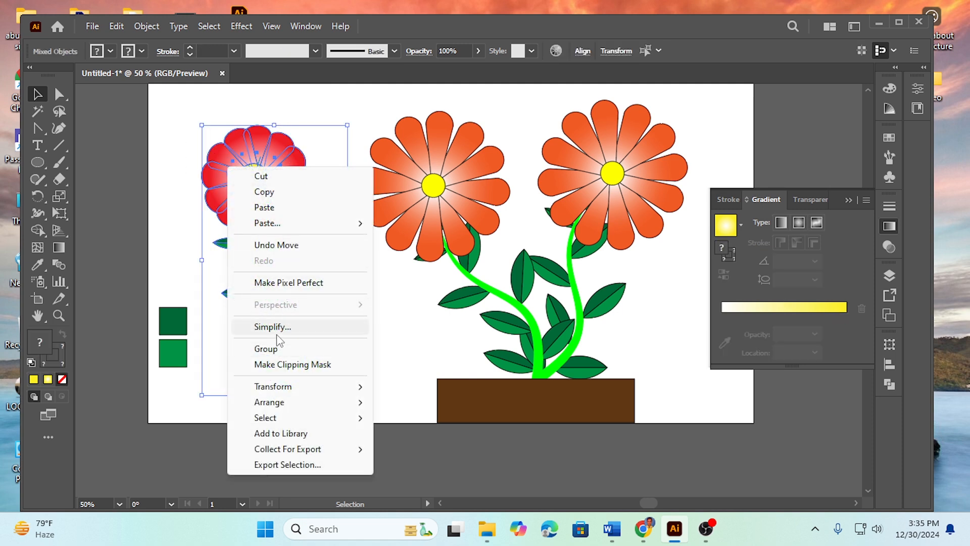
{"action": "mouse_move", "coordinate": [272, 402]}
{"action": "left_click", "coordinate": [442, 402]}
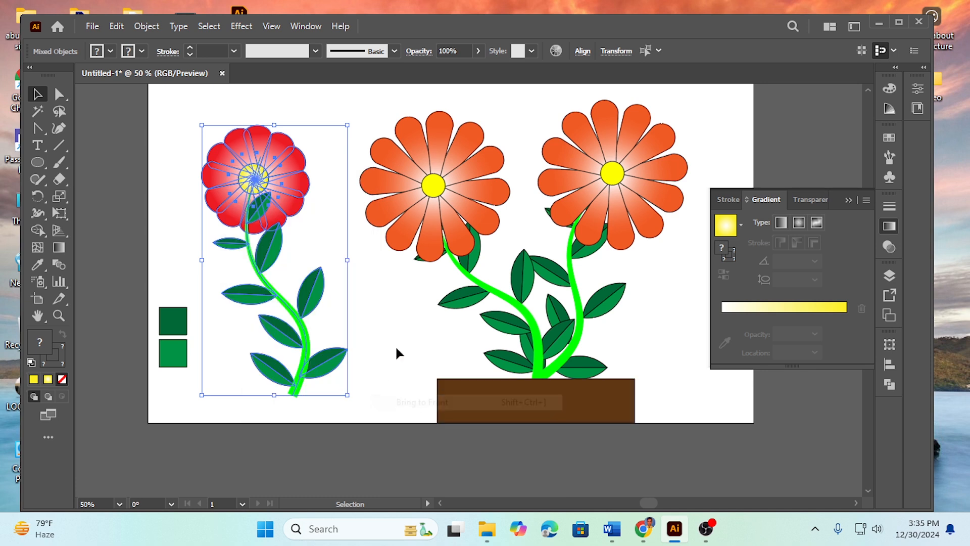
{"action": "left_click", "coordinate": [370, 315]}
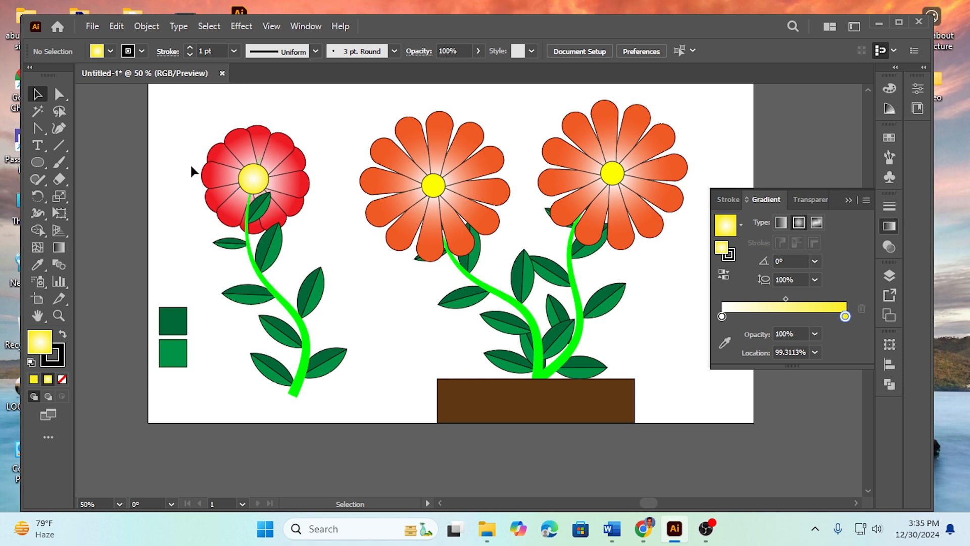
{"action": "left_click_drag", "start_coordinate": [251, 210], "coordinate": [253, 232]}
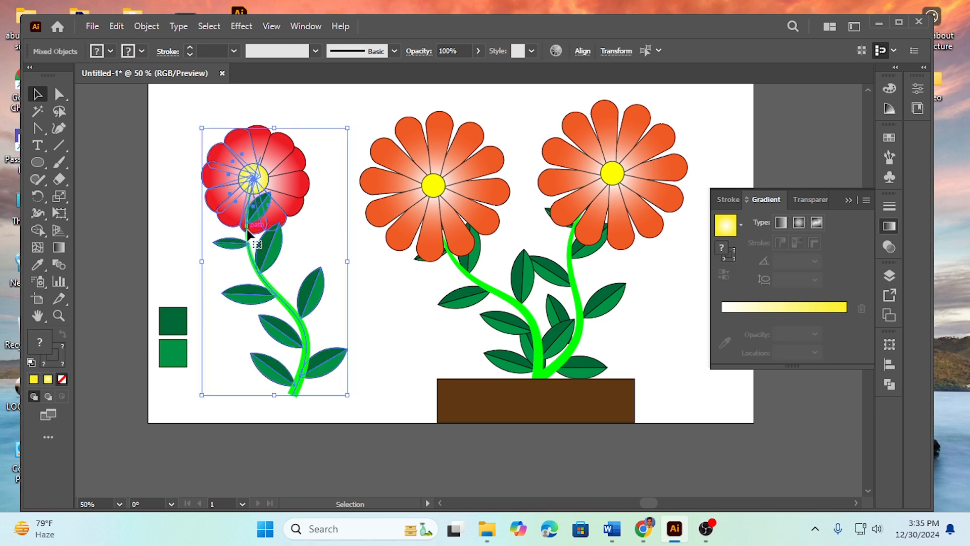
{"action": "right_click", "coordinate": [251, 235]}
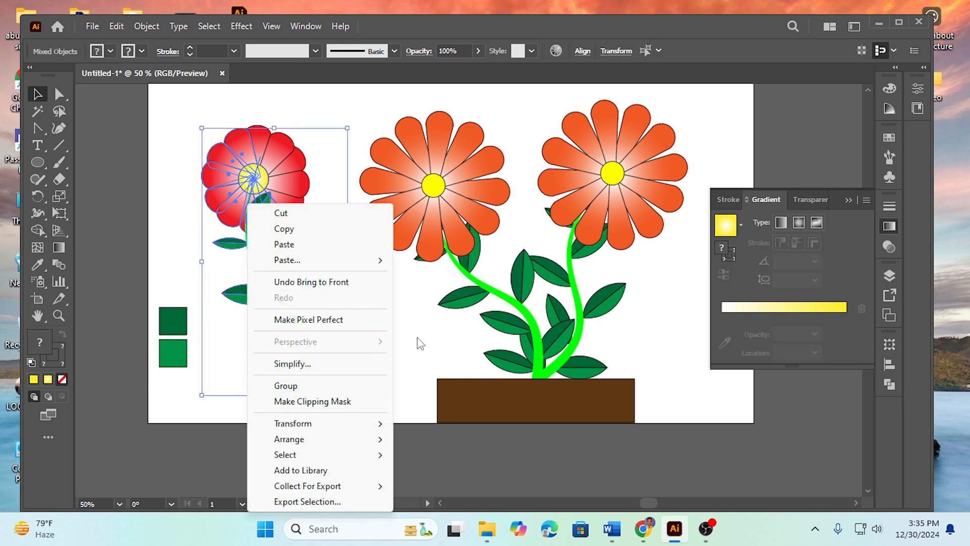
{"action": "left_click", "coordinate": [422, 280]}
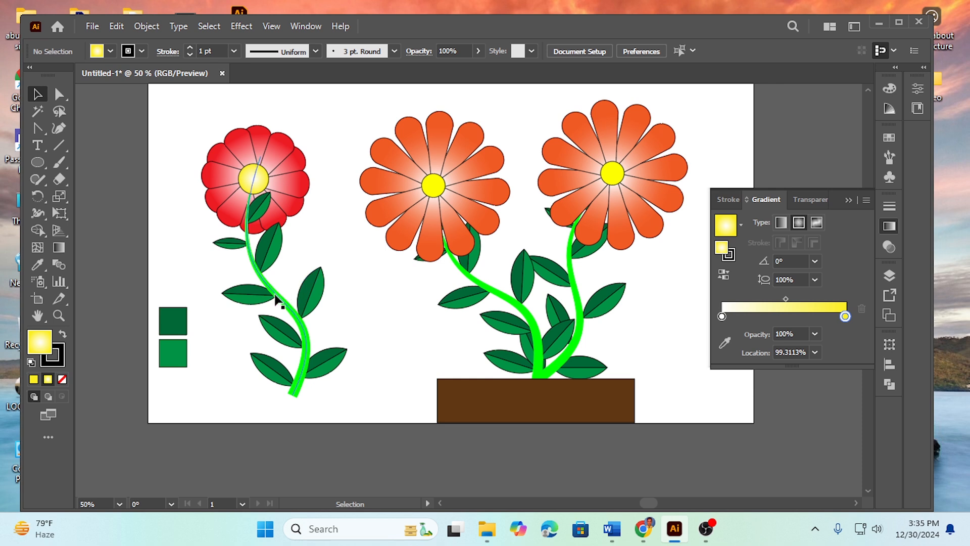
Step: Send the red flower's leafy stem to the back, behind its petals
{"action": "left_click", "coordinate": [267, 270]}
{"action": "right_click", "coordinate": [253, 244]}
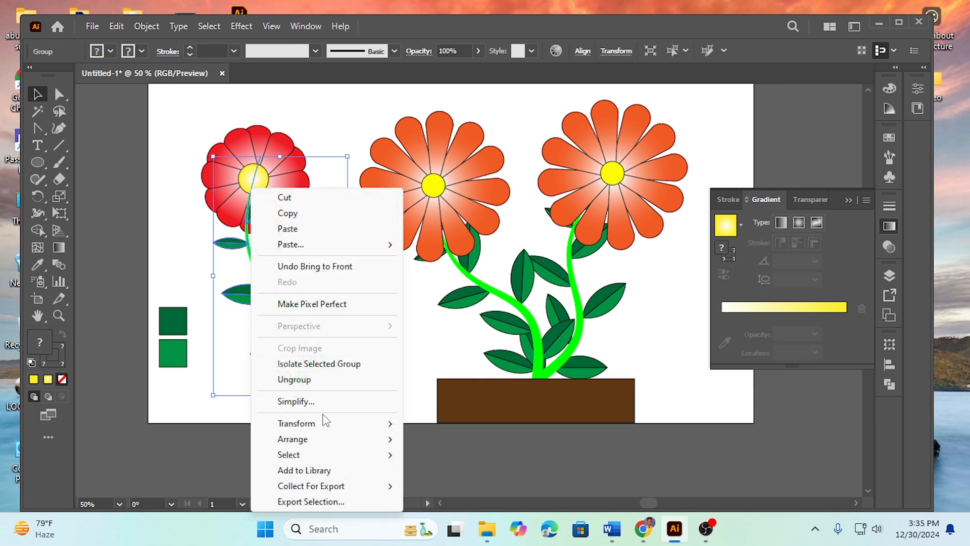
{"action": "mouse_move", "coordinate": [314, 439]}
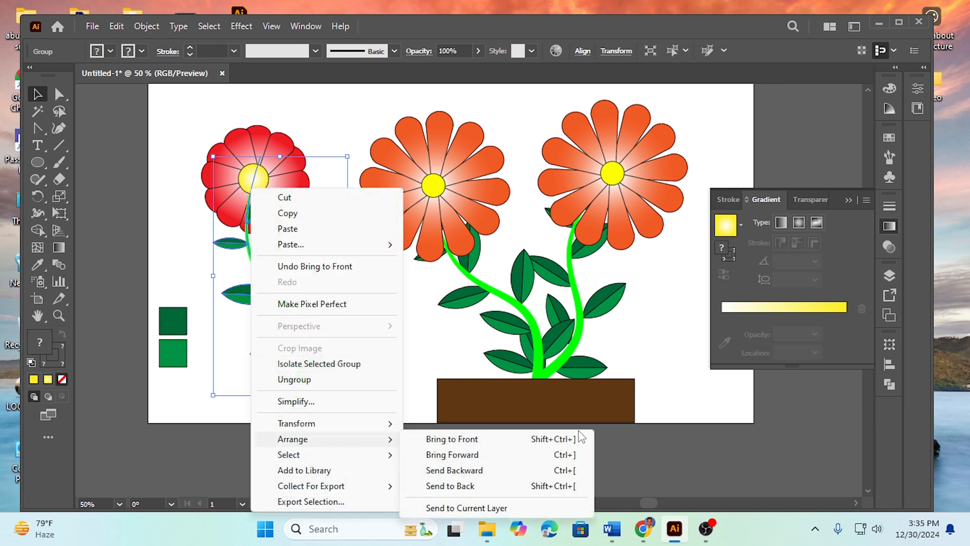
{"action": "left_click", "coordinate": [469, 486]}
{"action": "left_click", "coordinate": [371, 326]}
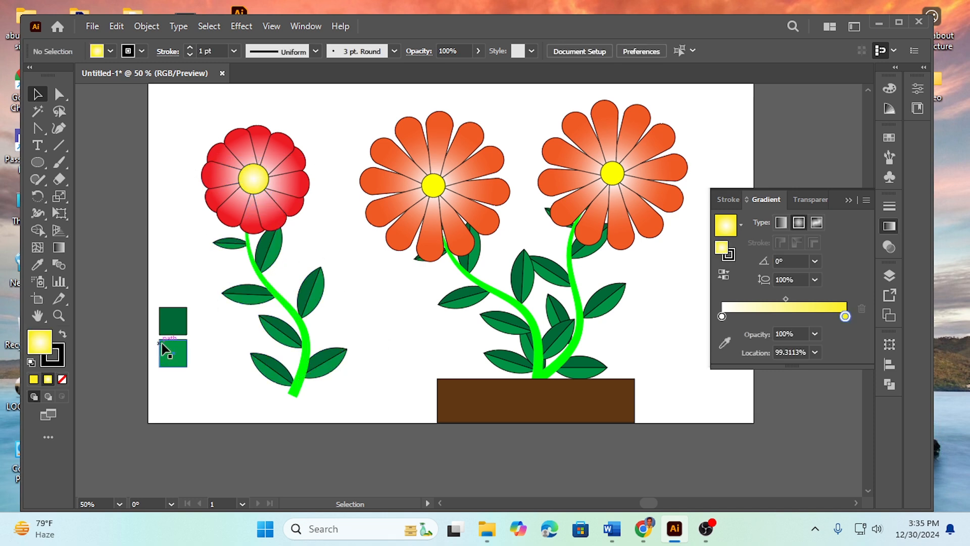
{"action": "scroll", "coordinate": [466, 329], "scroll_direction": "up", "scroll_amount": 3}
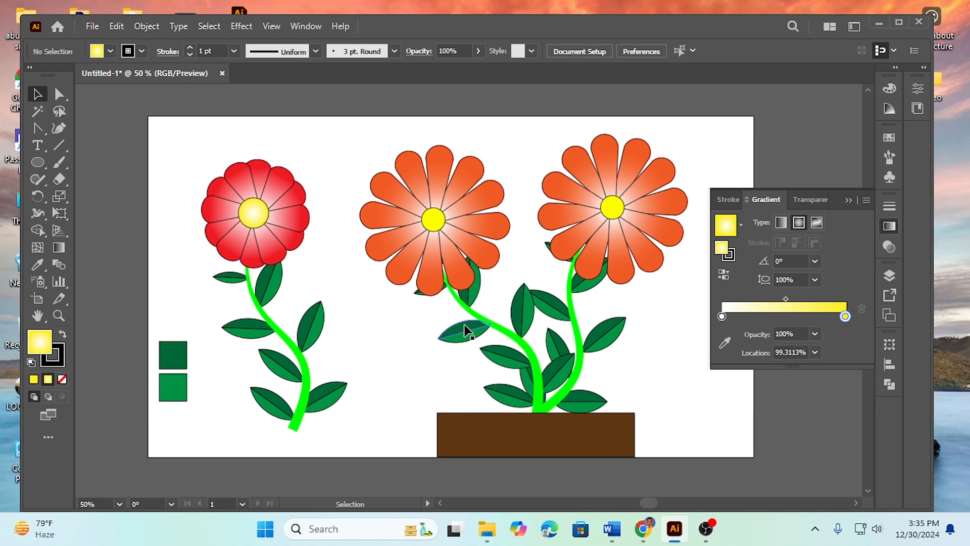